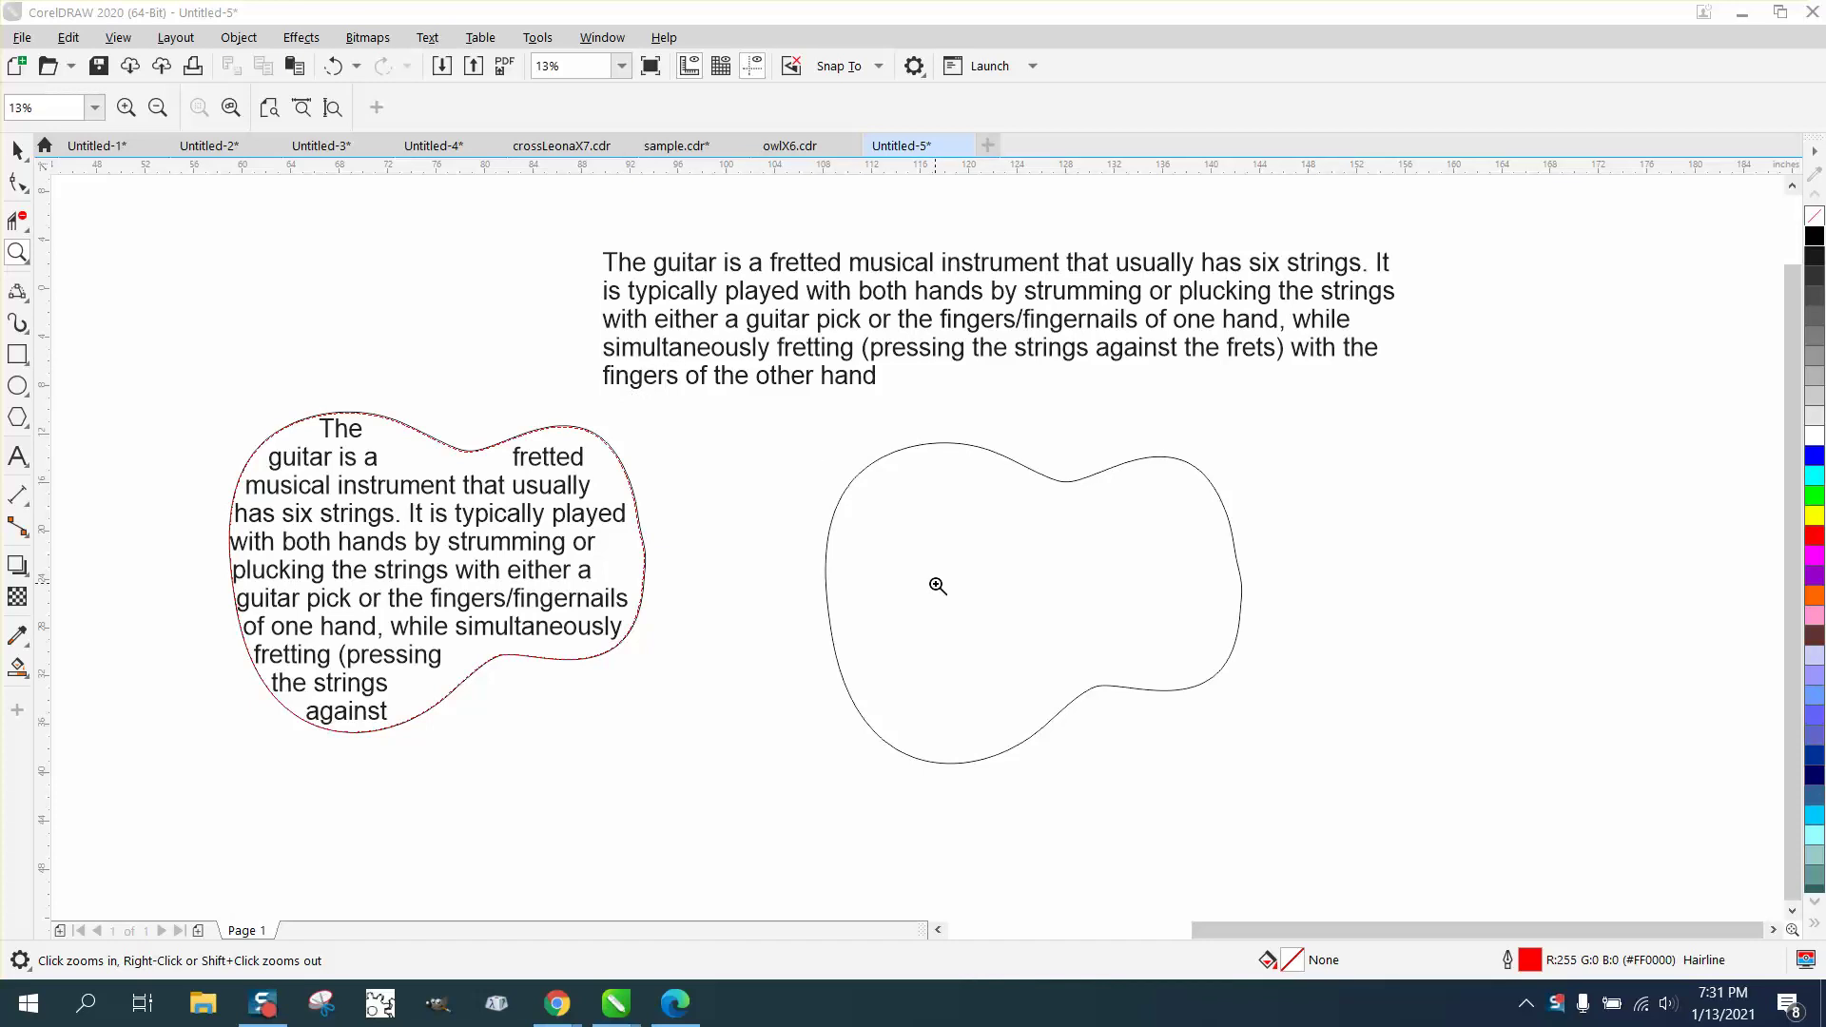
- Switch to the Pick tool in the toolbox
{"action": "left_click", "coordinate": [13, 152]}
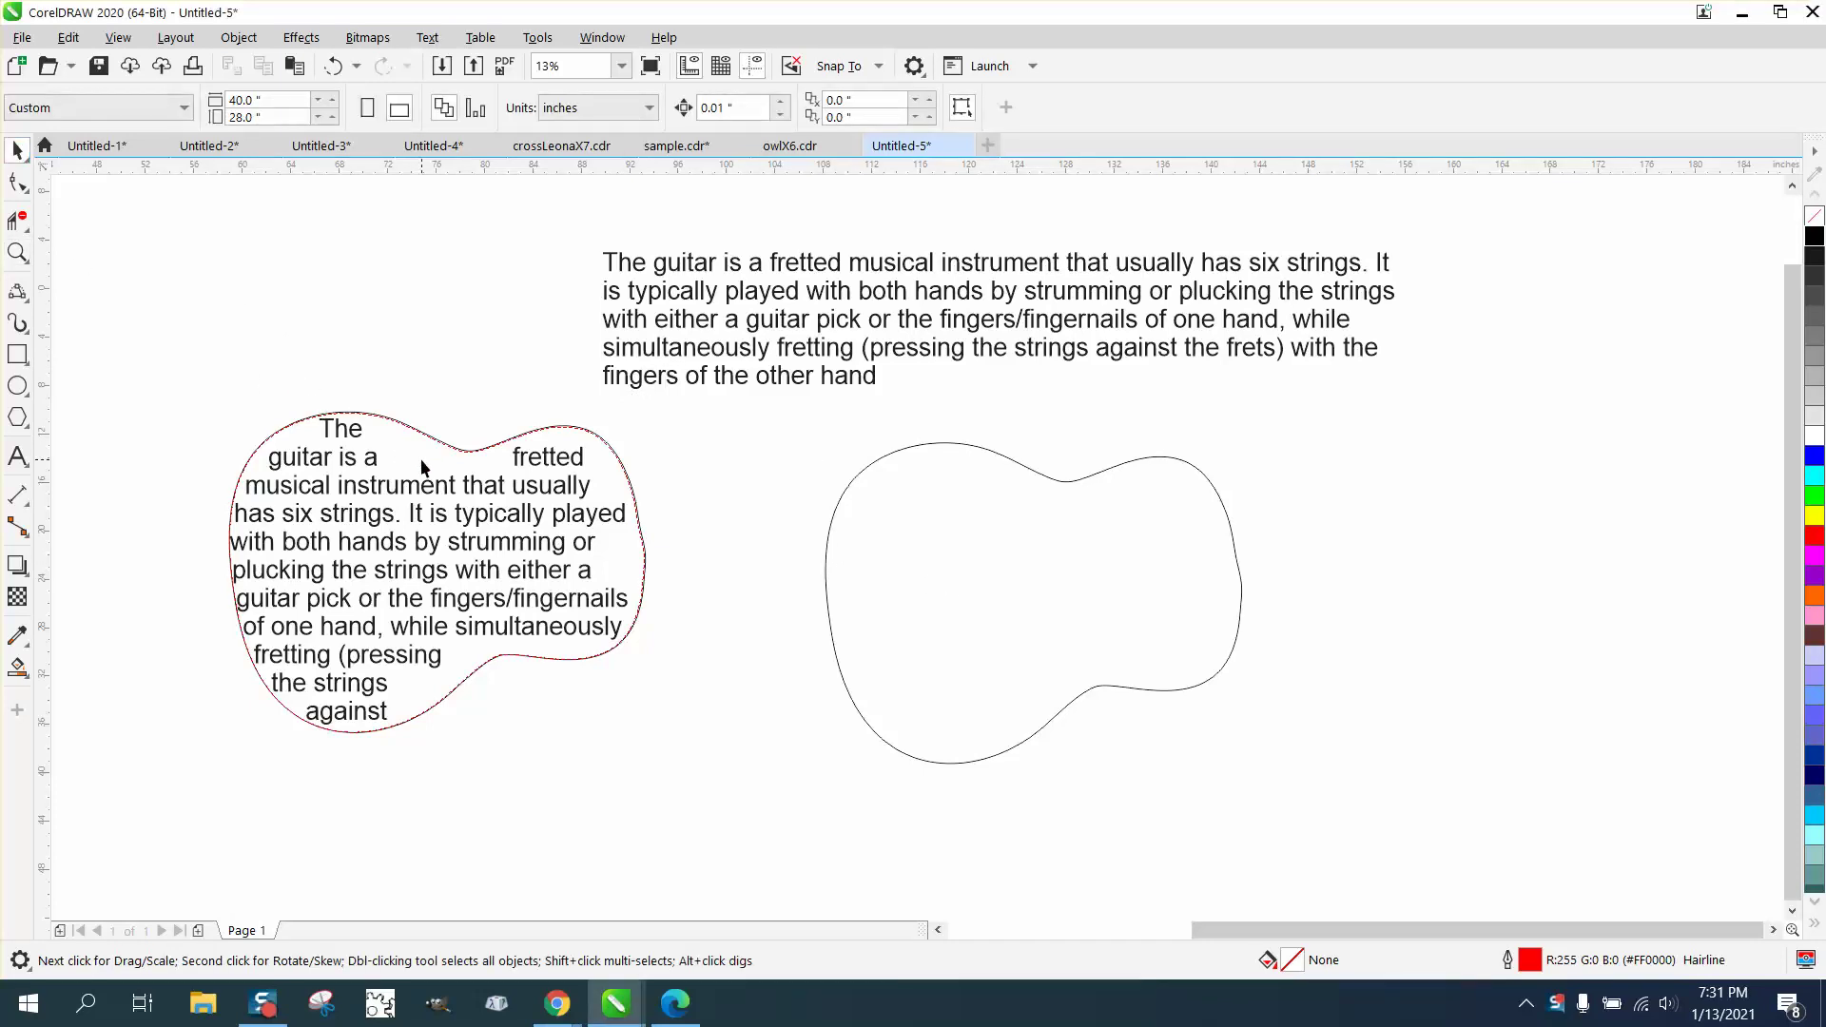
- Move the guitar paragraph slightly right, copy it, and switch to the Text tool
{"action": "left_click", "coordinate": [638, 351]}
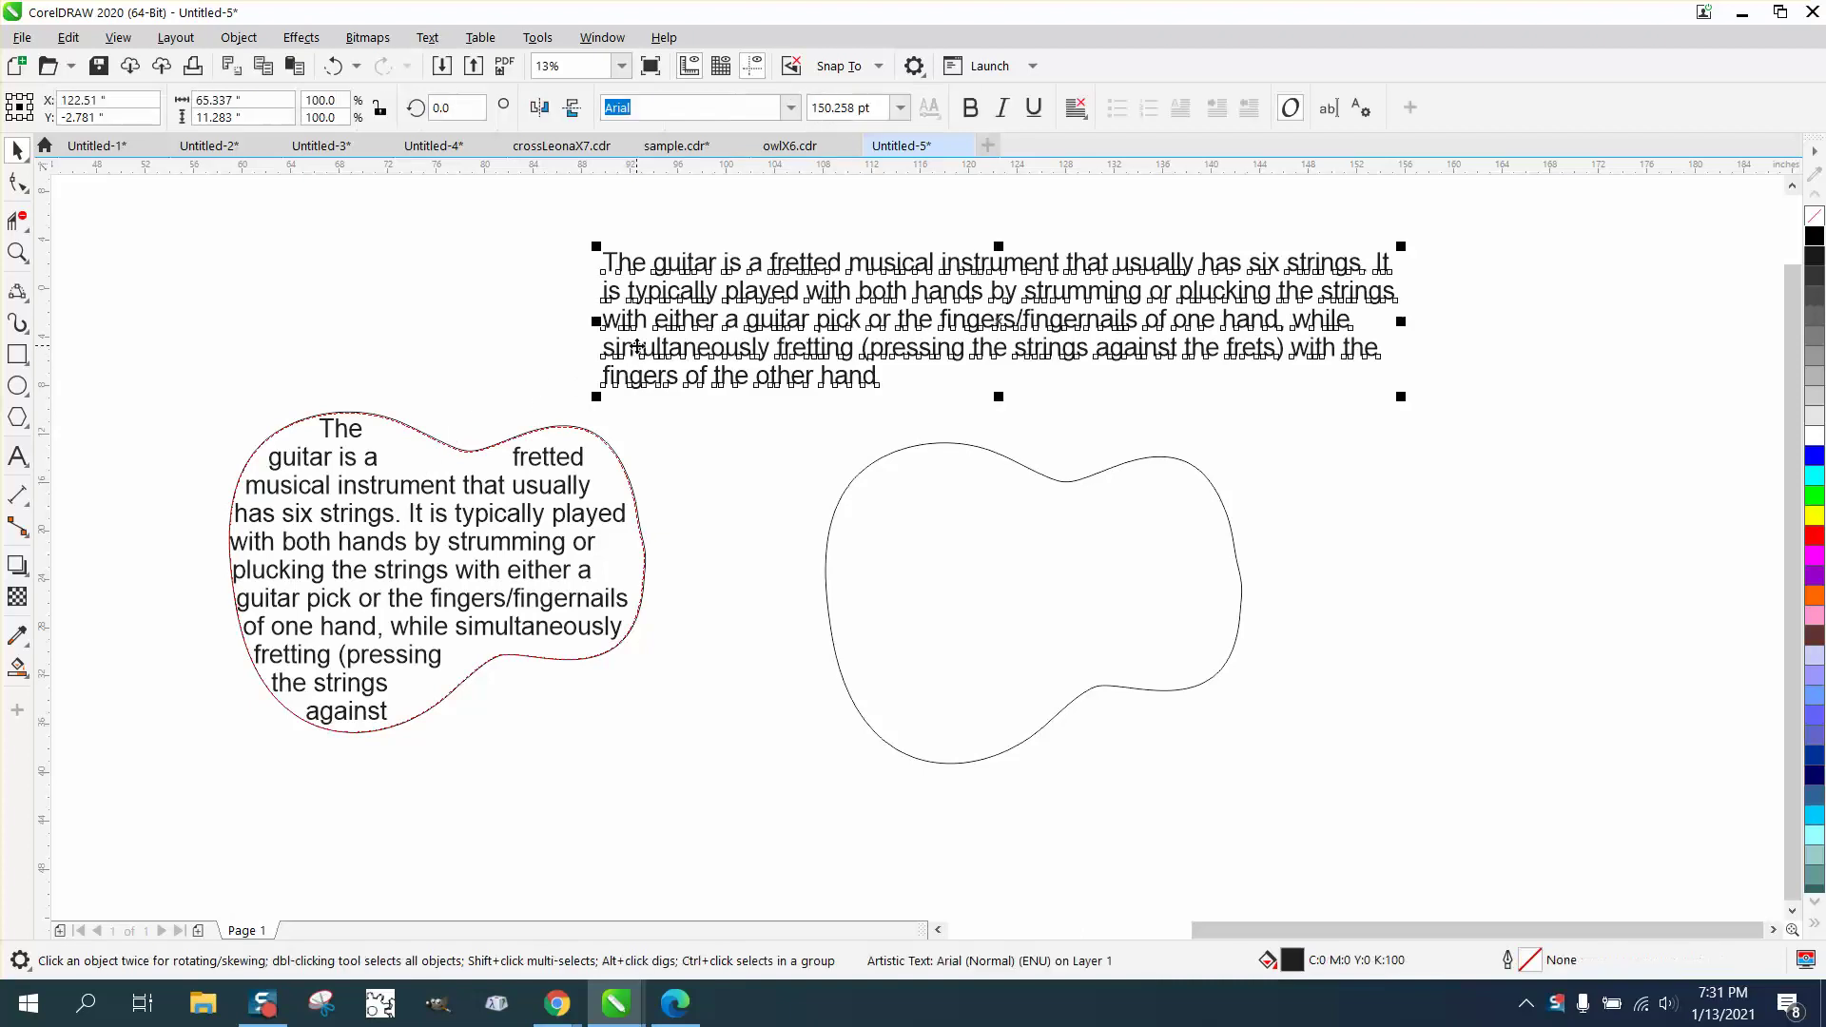
{"action": "left_click_drag", "start_coordinate": [638, 351], "coordinate": [723, 348]}
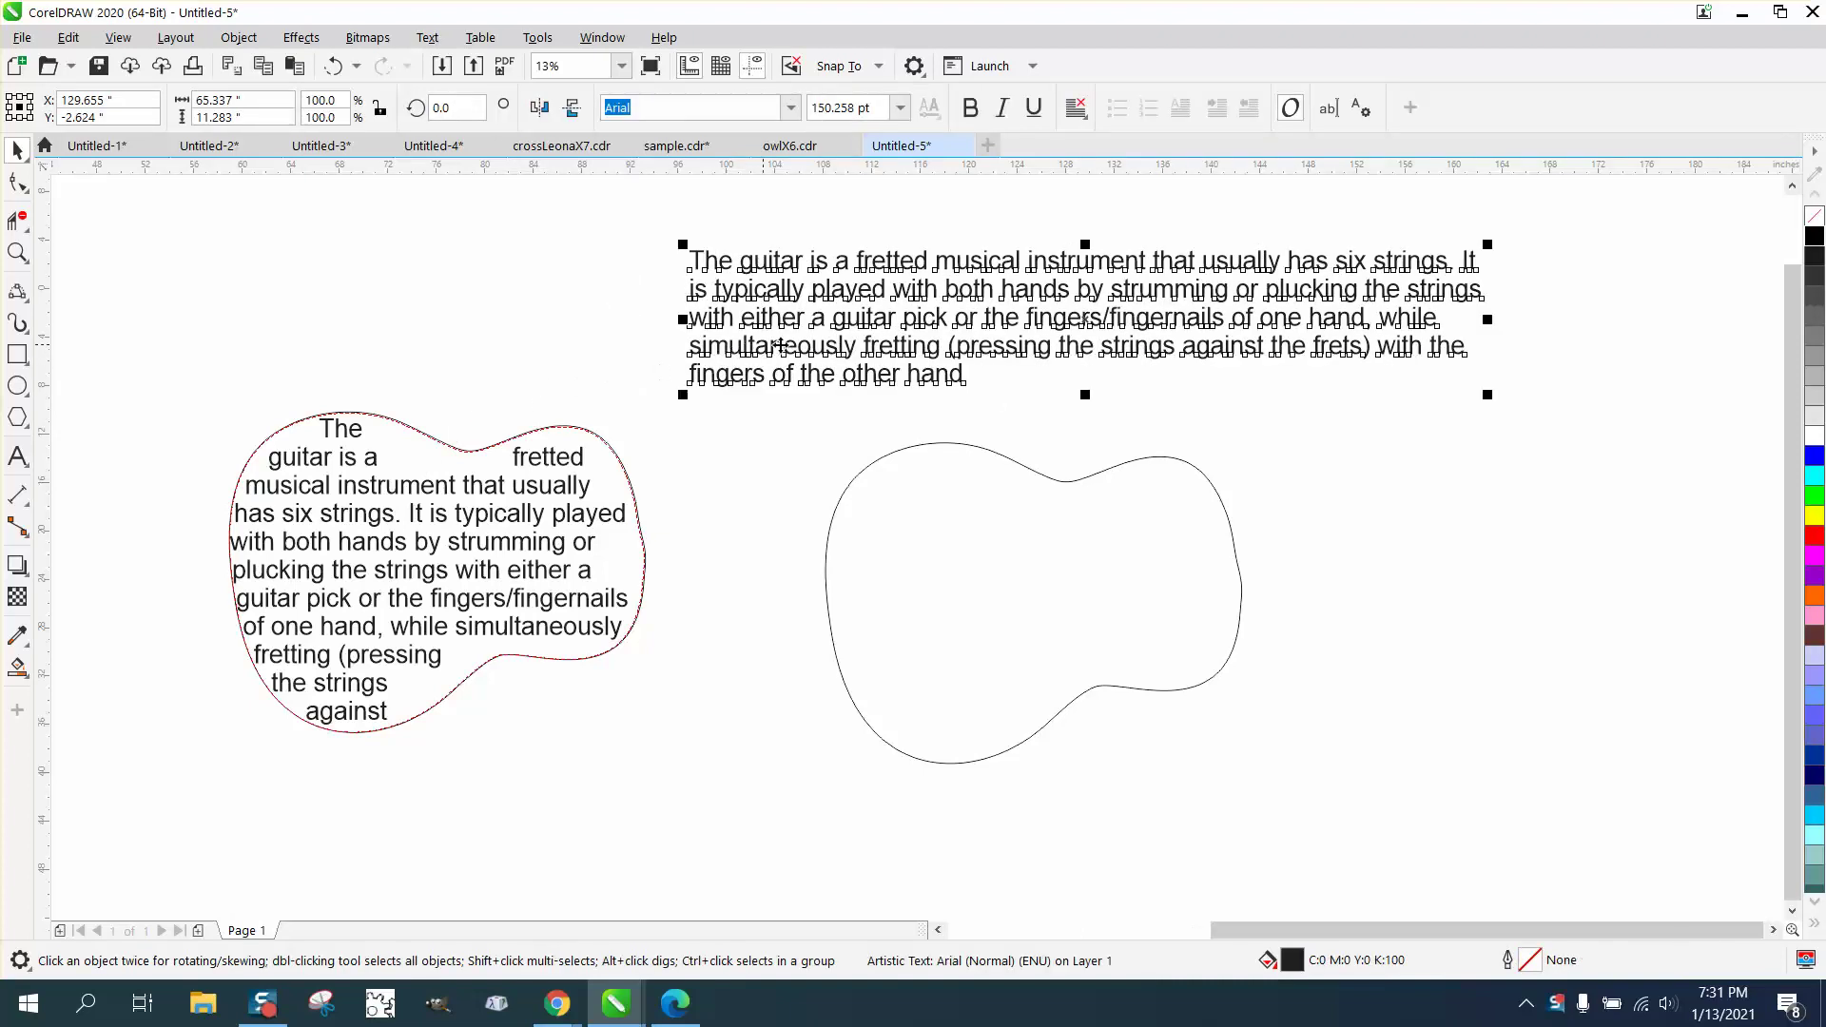
{"action": "right_click", "coordinate": [847, 318]}
{"action": "left_click", "coordinate": [899, 445]}
{"action": "left_click", "coordinate": [26, 465]}
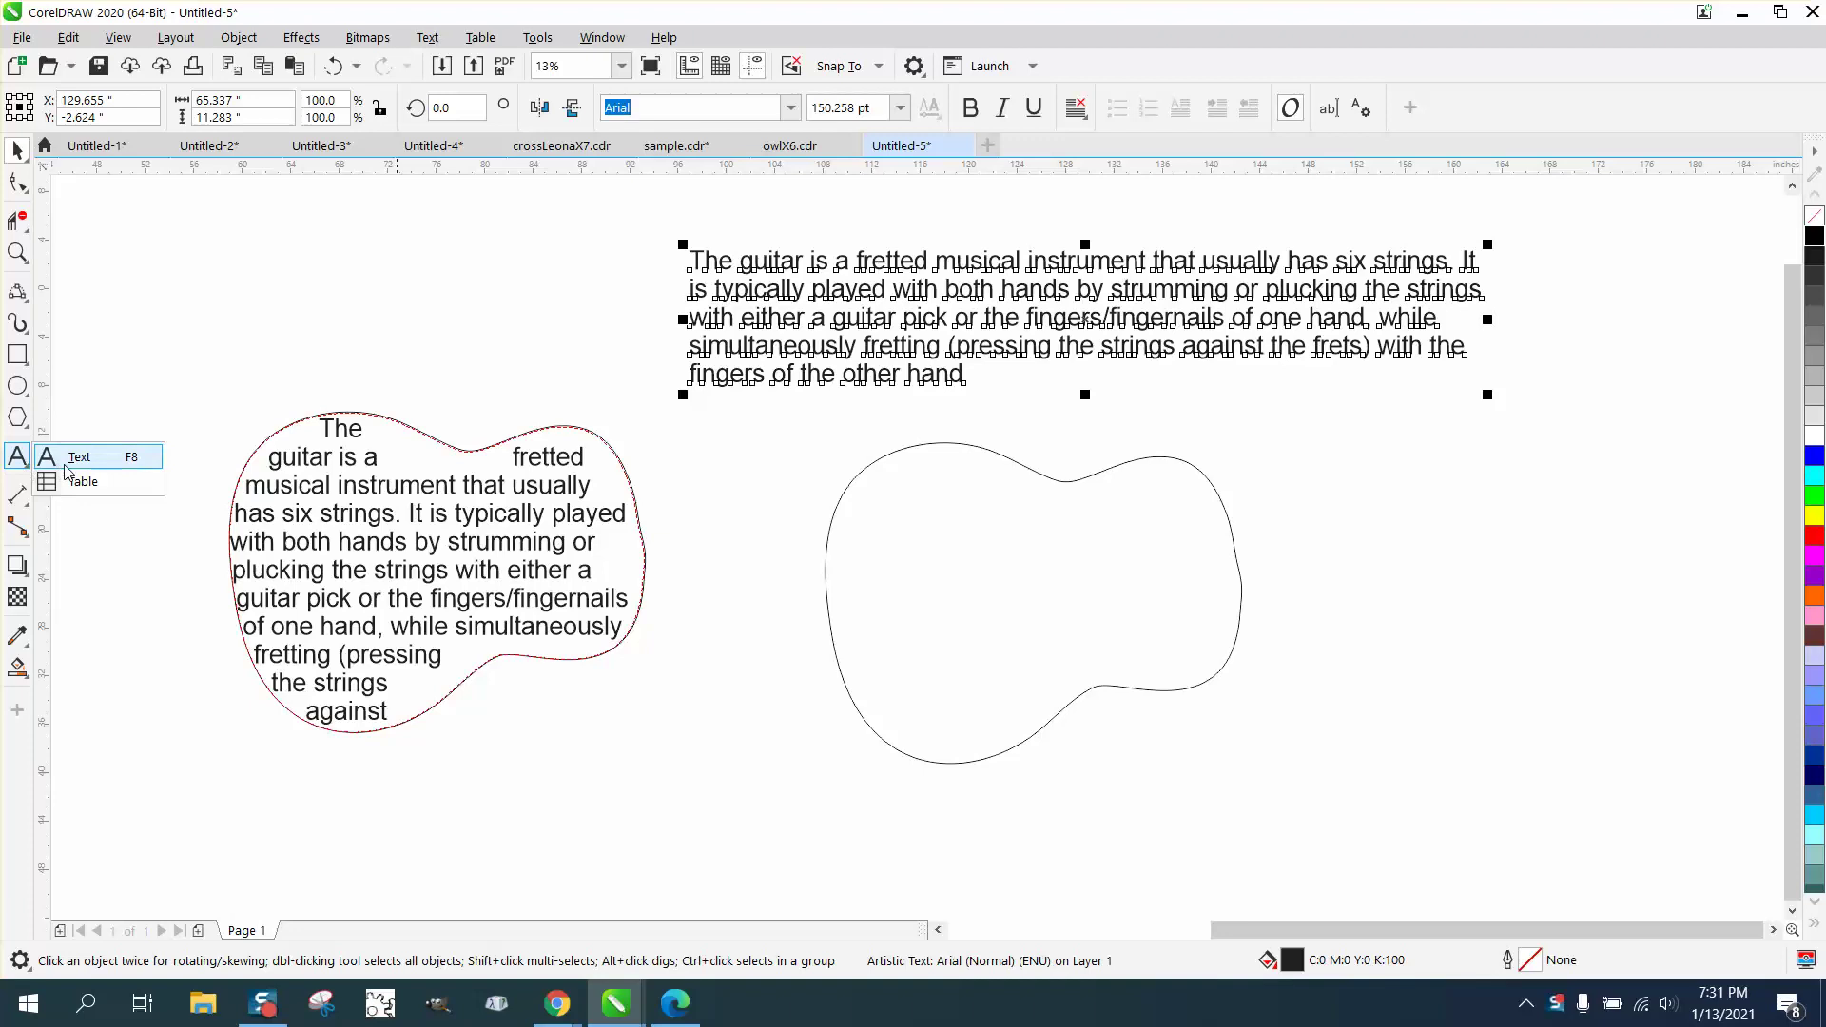
{"action": "left_click", "coordinate": [69, 453]}
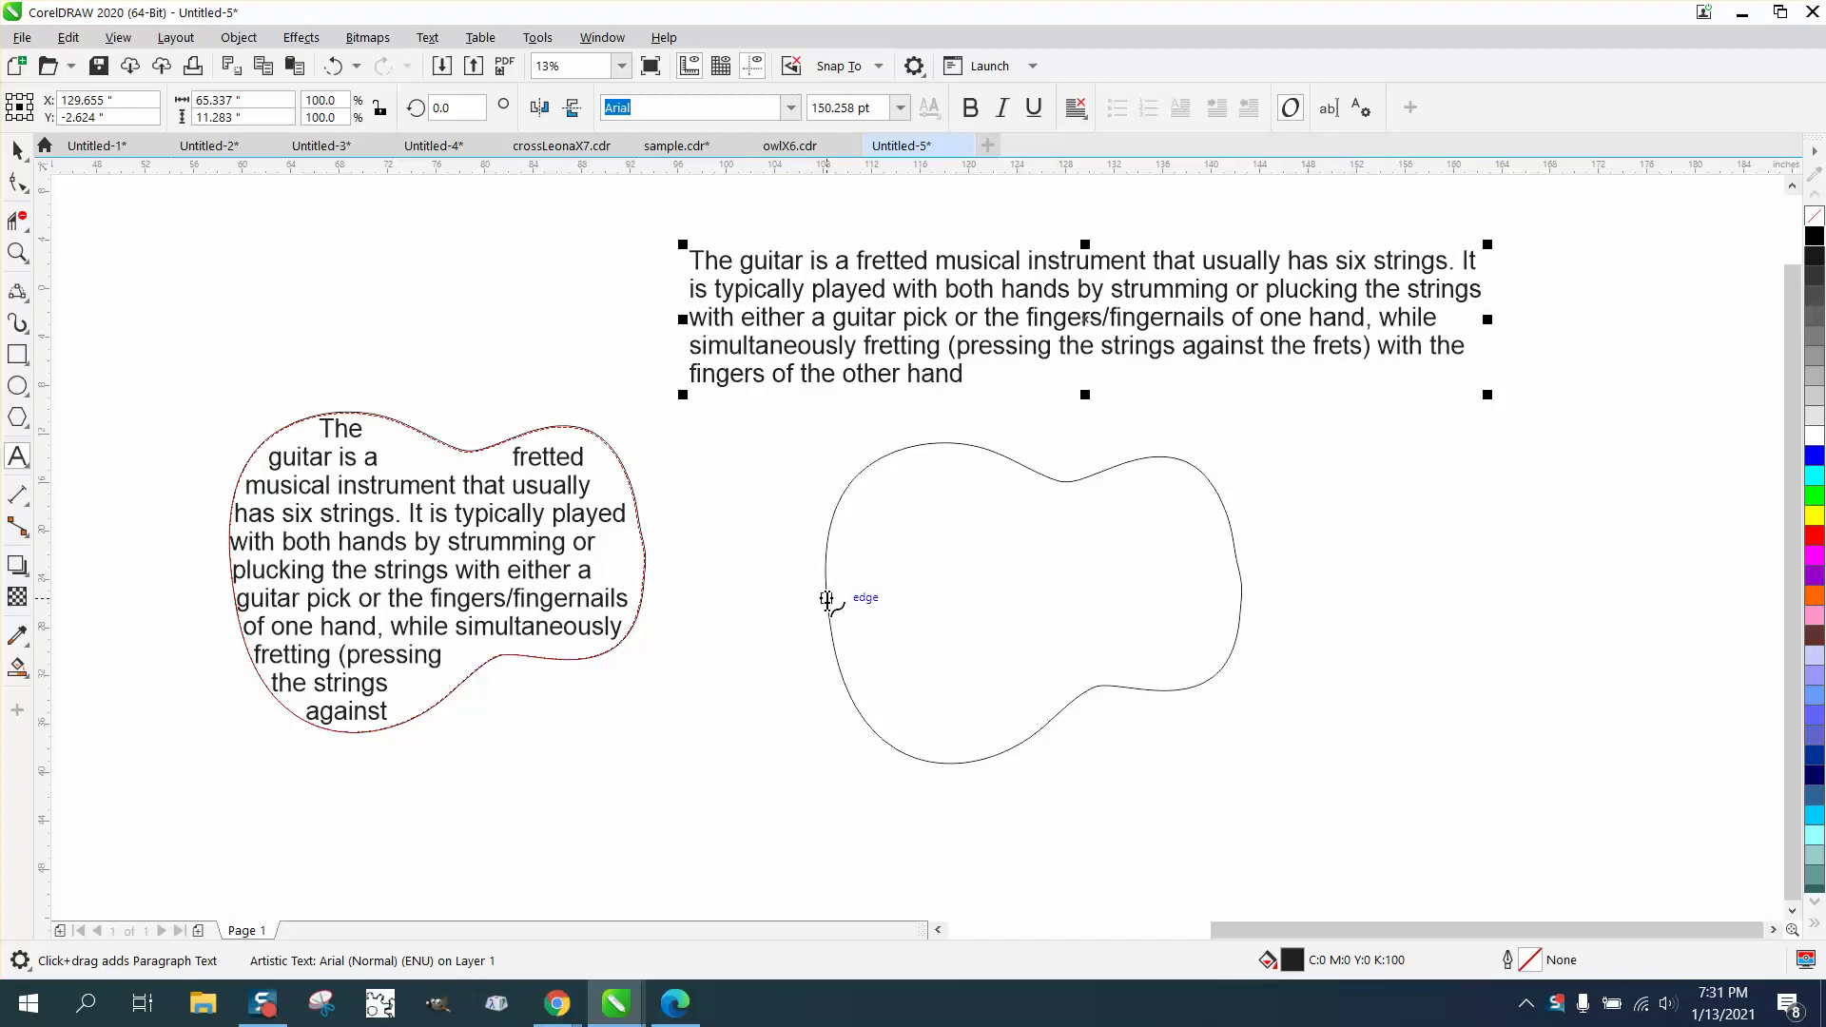
- Paste the copied guitar paragraph inside the empty right guitar outline
{"action": "left_click", "coordinate": [827, 600]}
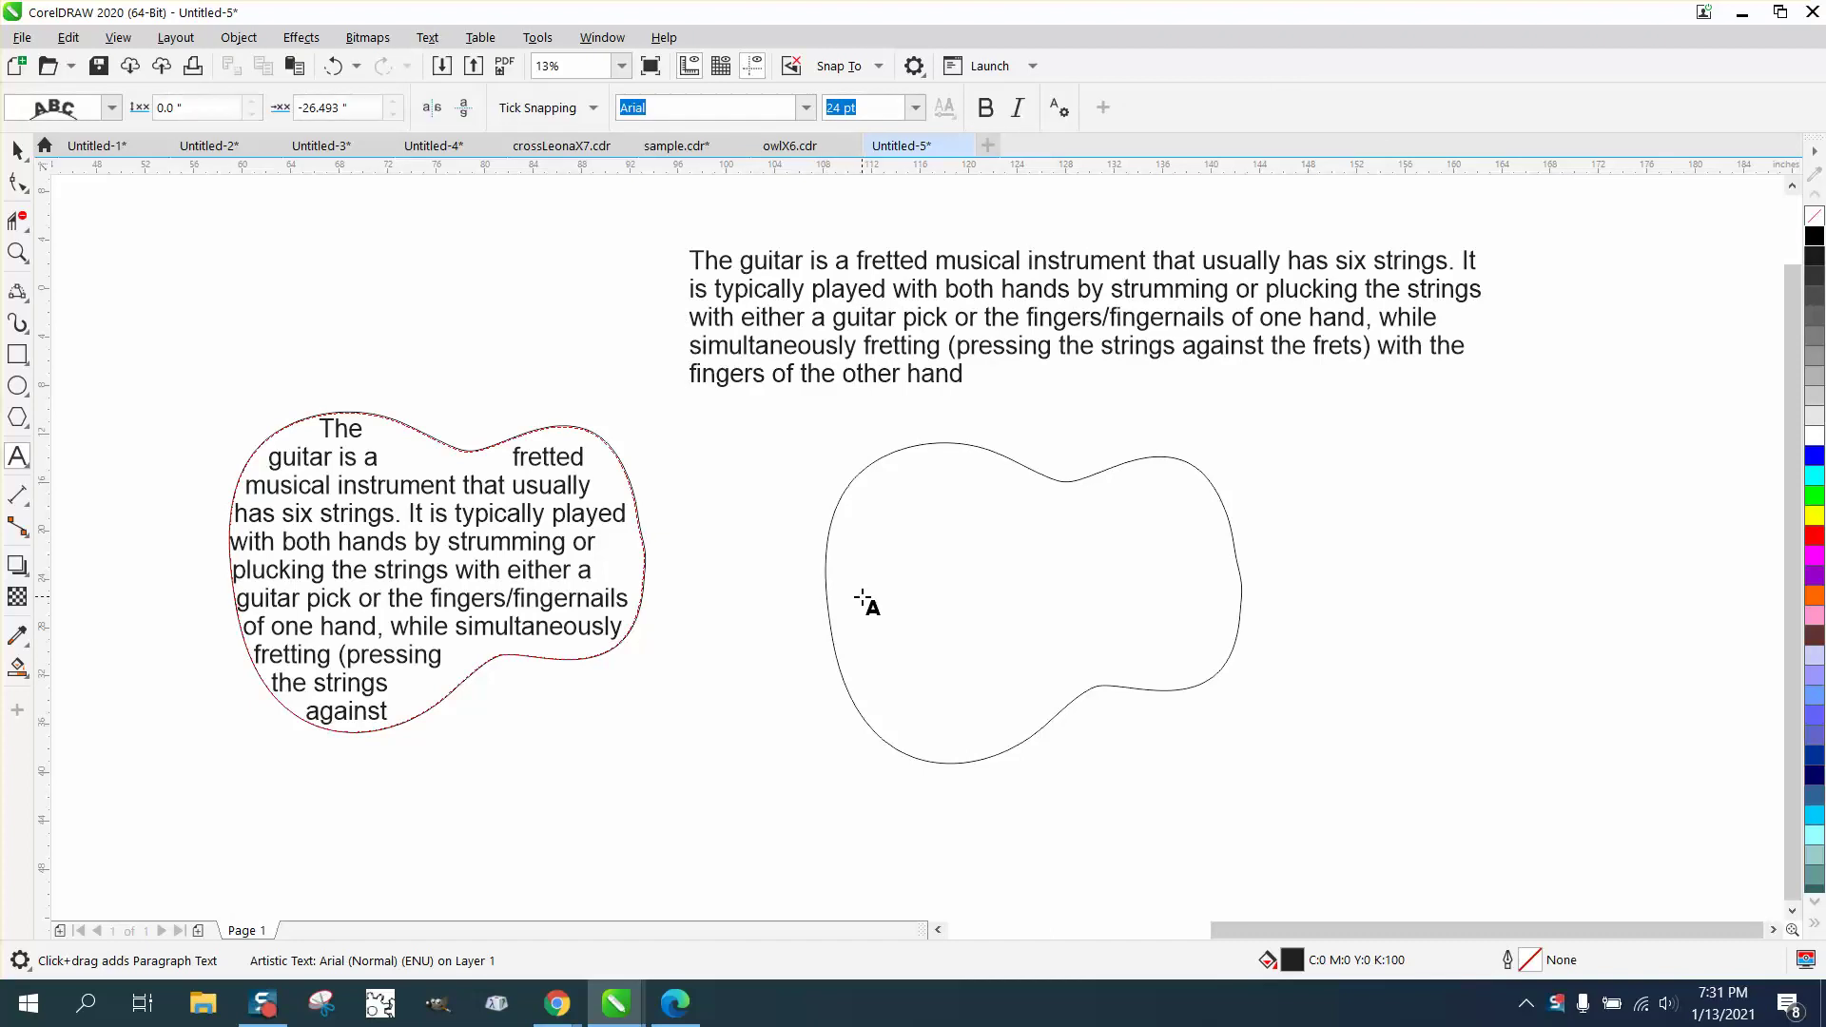
{"action": "right_click", "coordinate": [864, 603]}
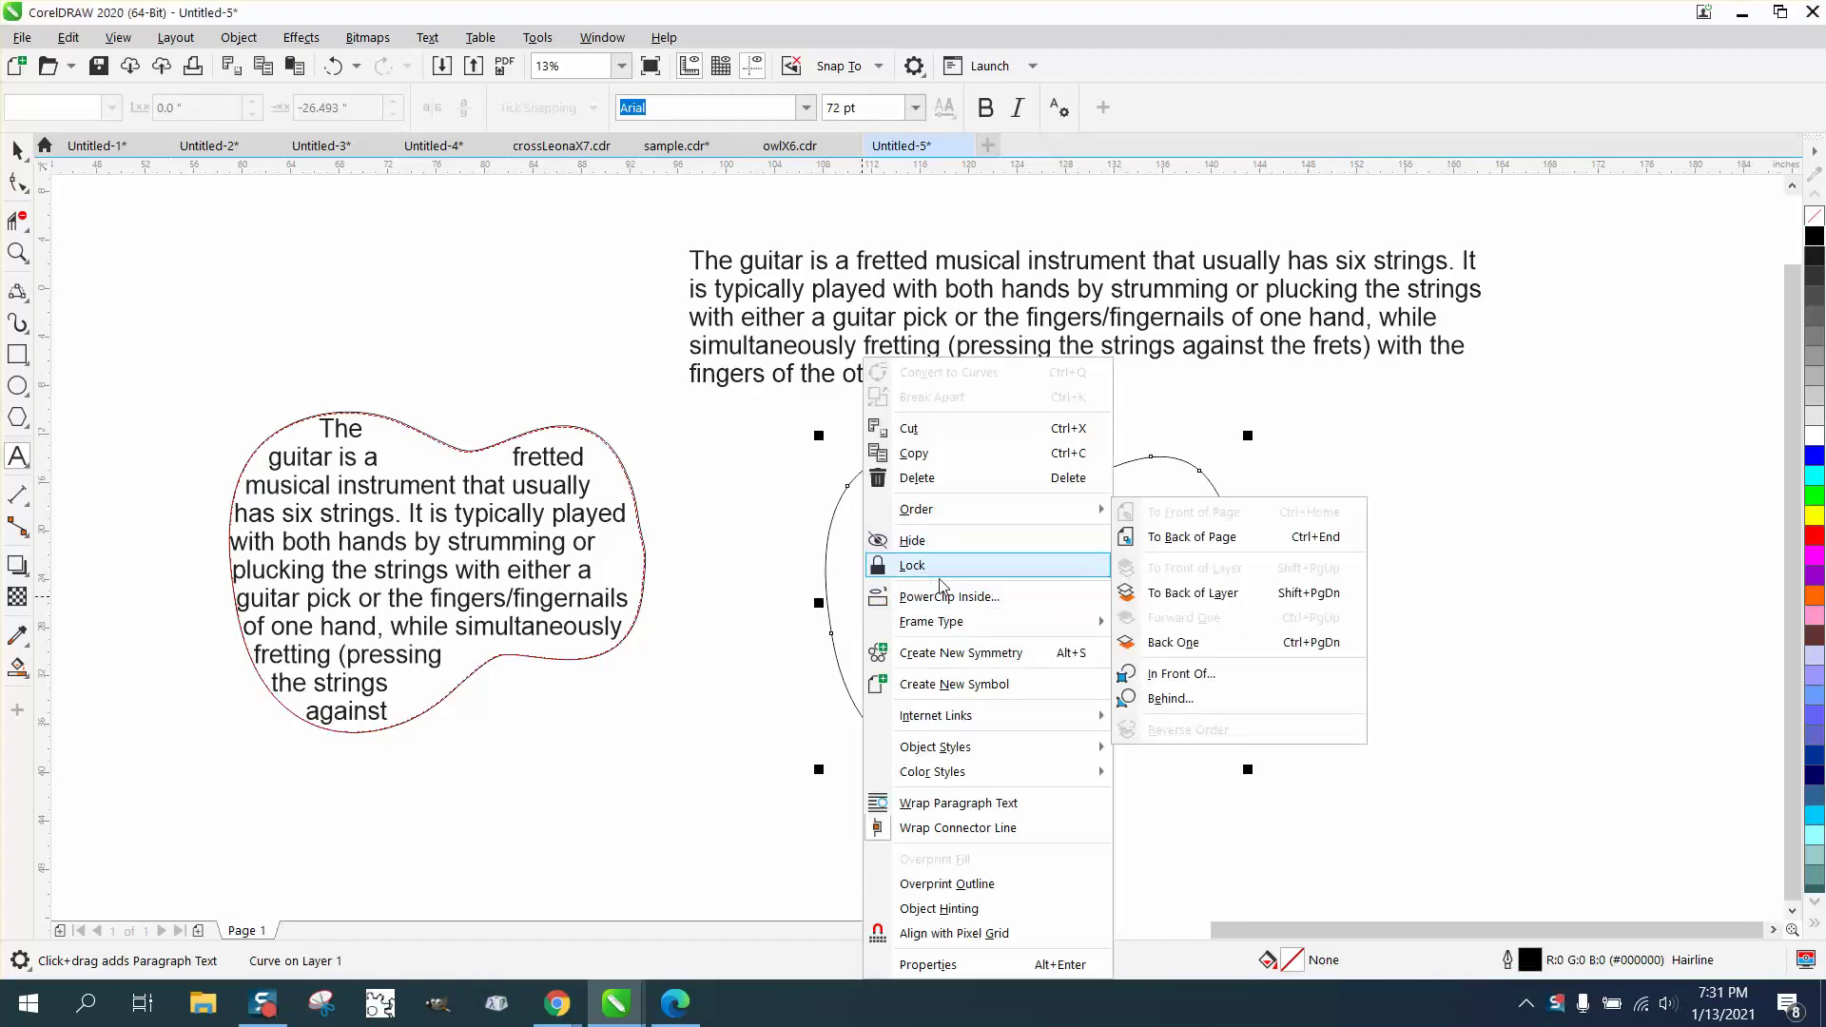
{"action": "left_click", "coordinate": [723, 696]}
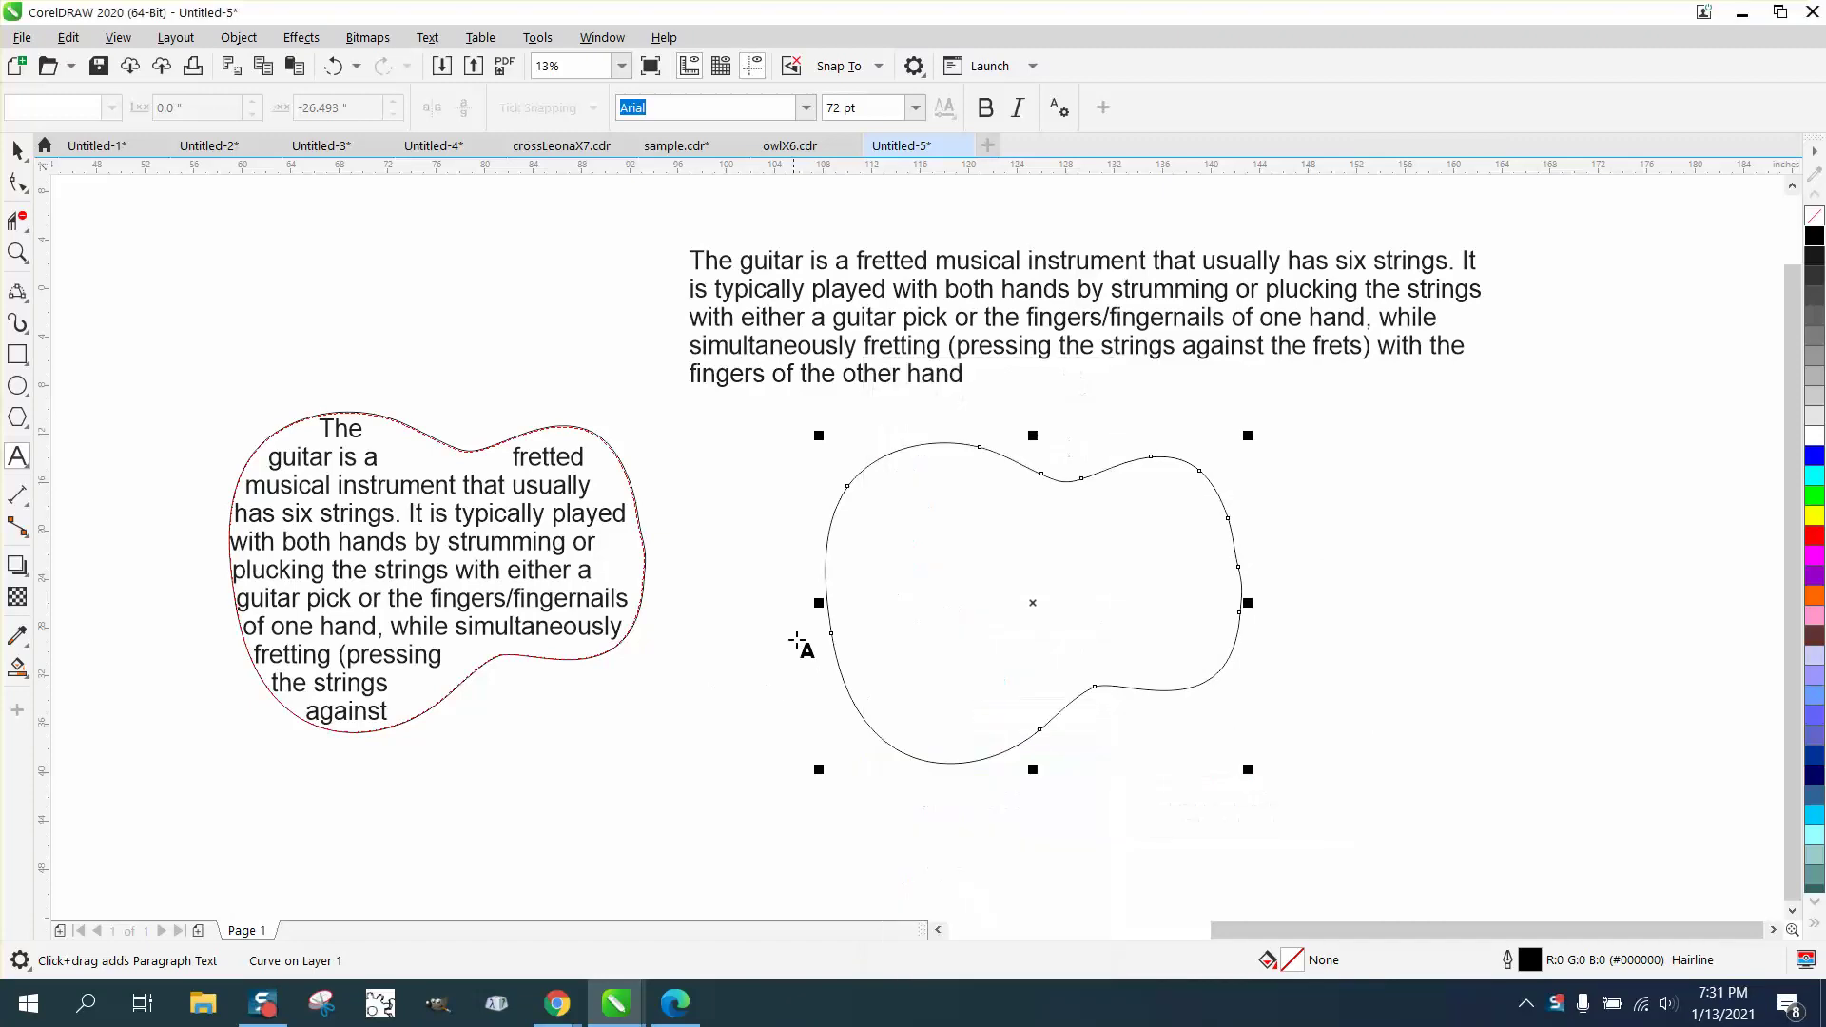
{"action": "right_click", "coordinate": [832, 595]}
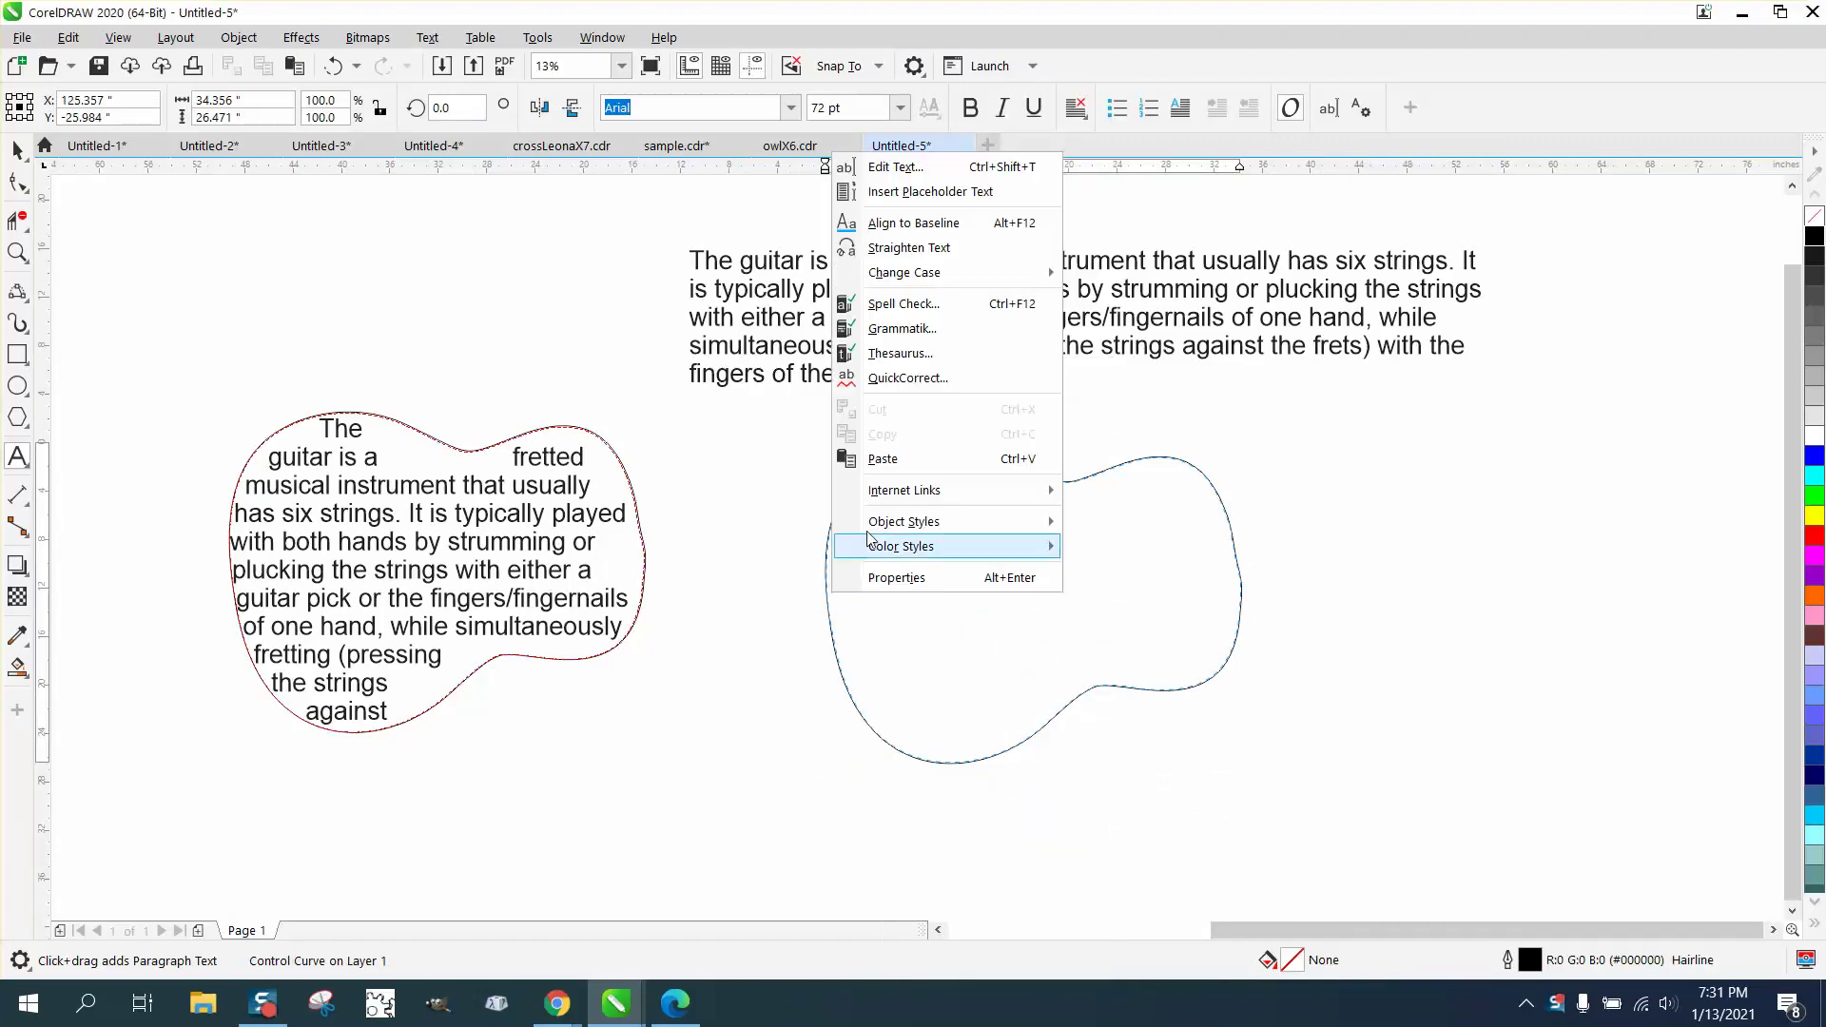
{"action": "left_click", "coordinate": [882, 460]}
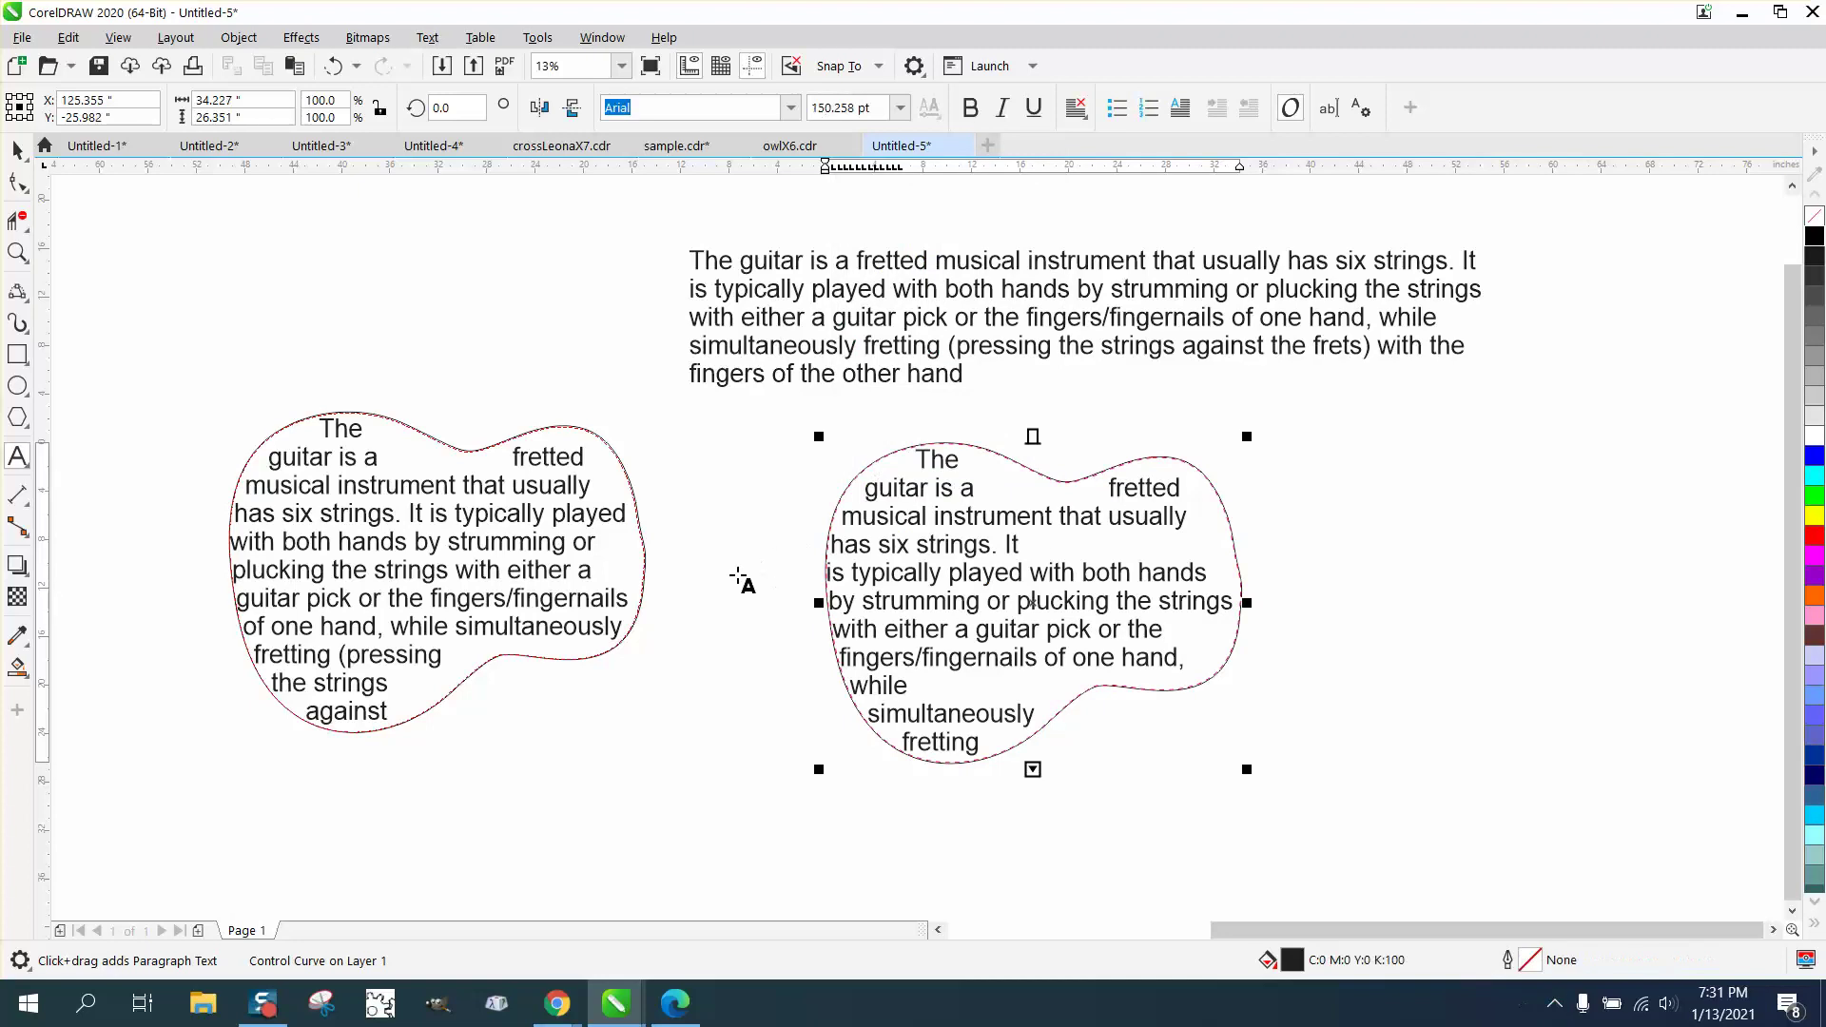
- Zoom in on the right guitar-shaped text and switch to the Text tool
{"action": "left_click", "coordinate": [17, 252]}
{"action": "left_click_drag", "start_coordinate": [813, 437], "coordinate": [1370, 714]}
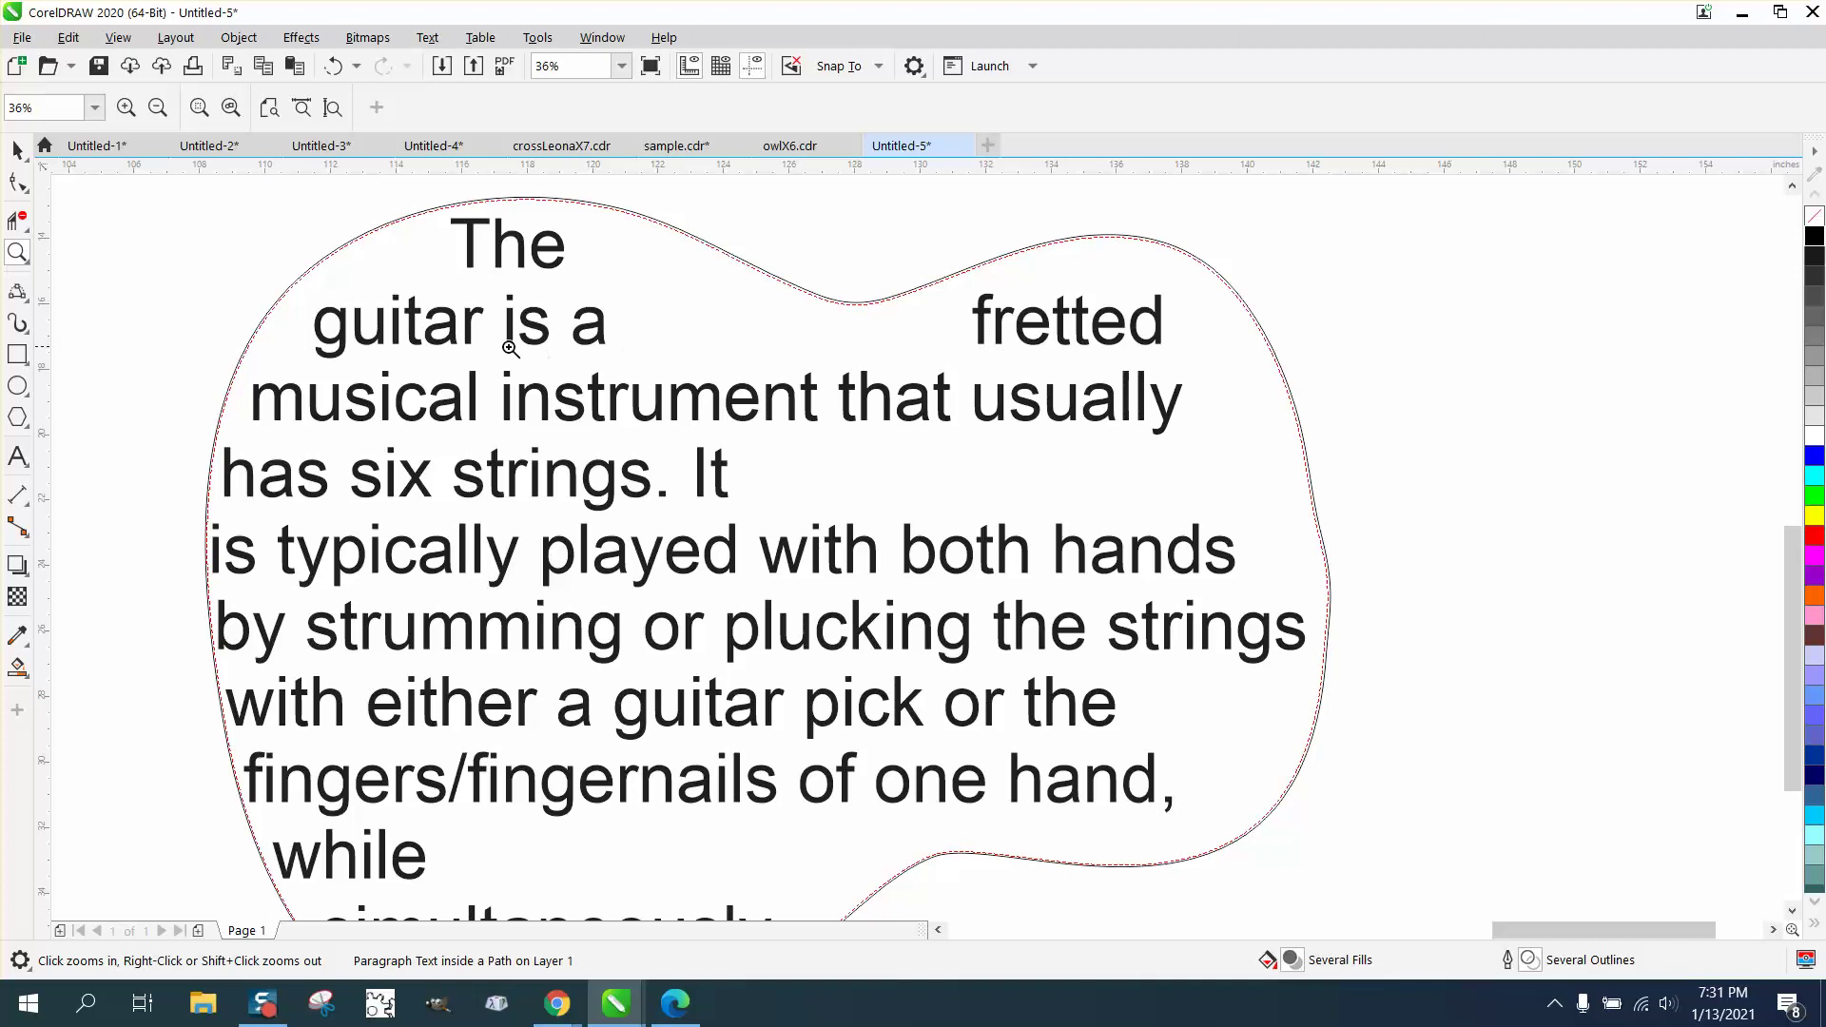
{"action": "left_click", "coordinate": [18, 152]}
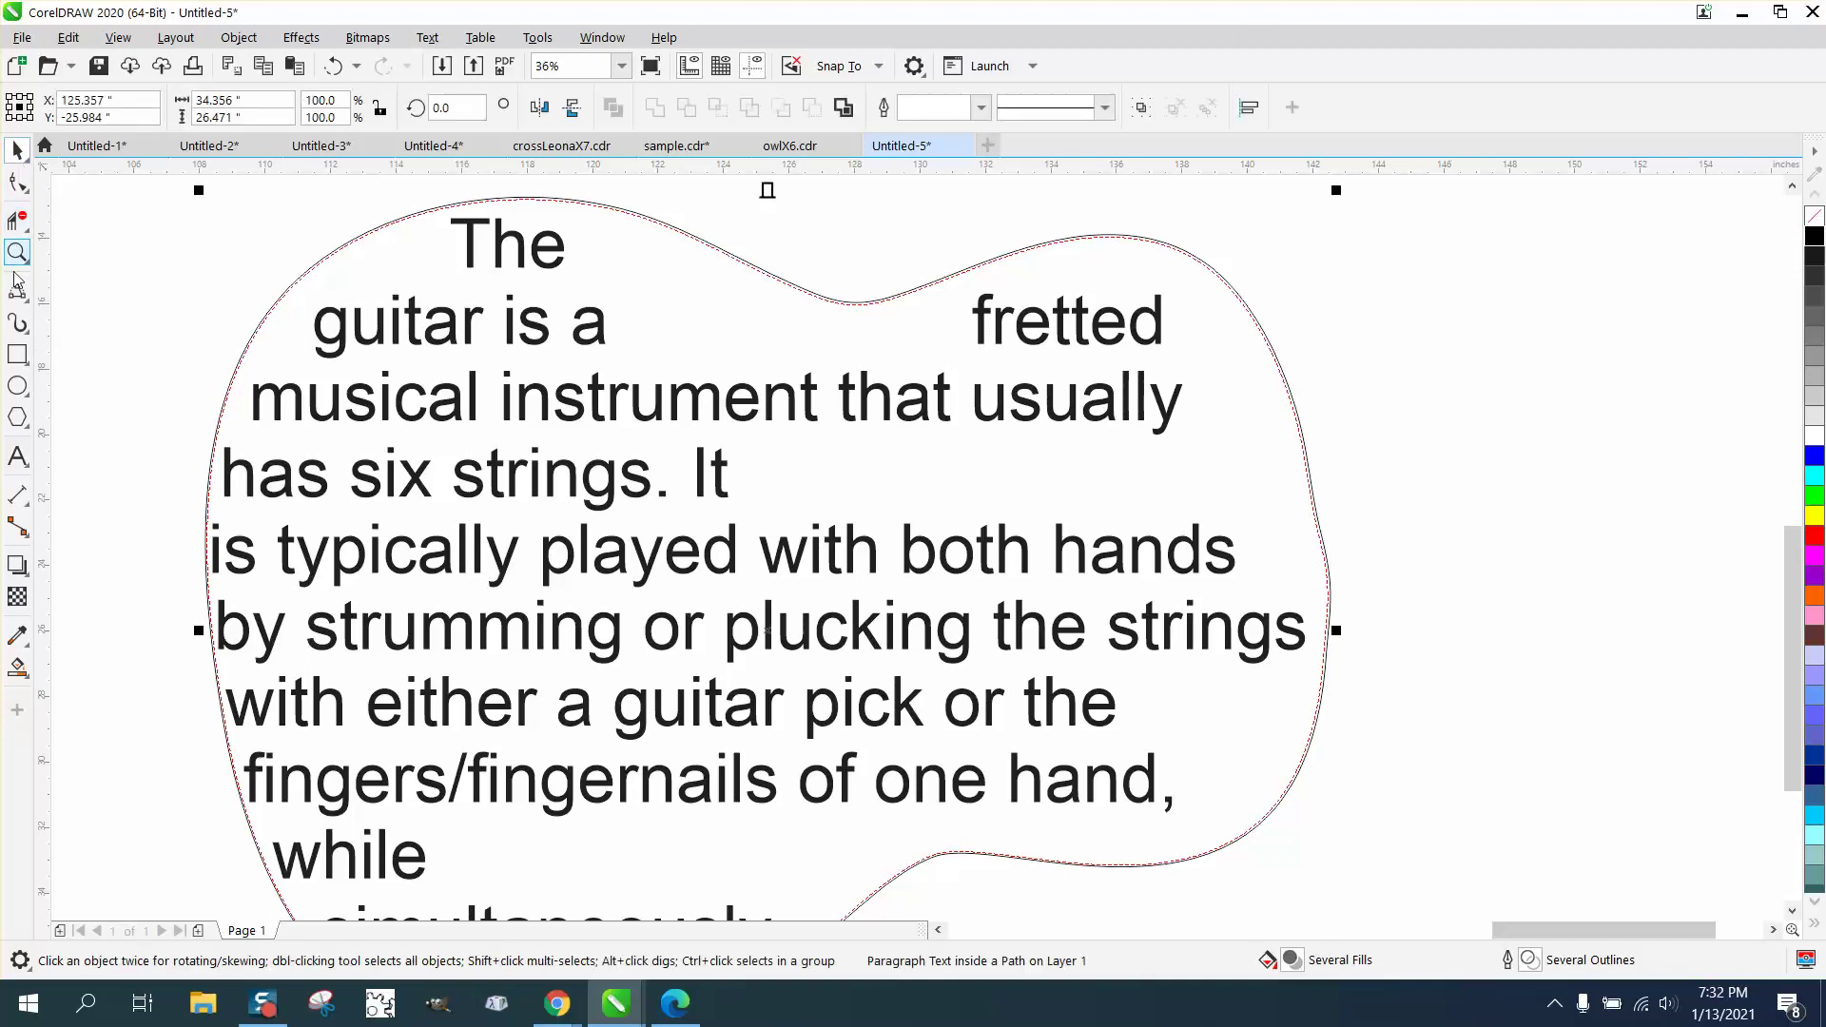
{"action": "left_click", "coordinate": [17, 456]}
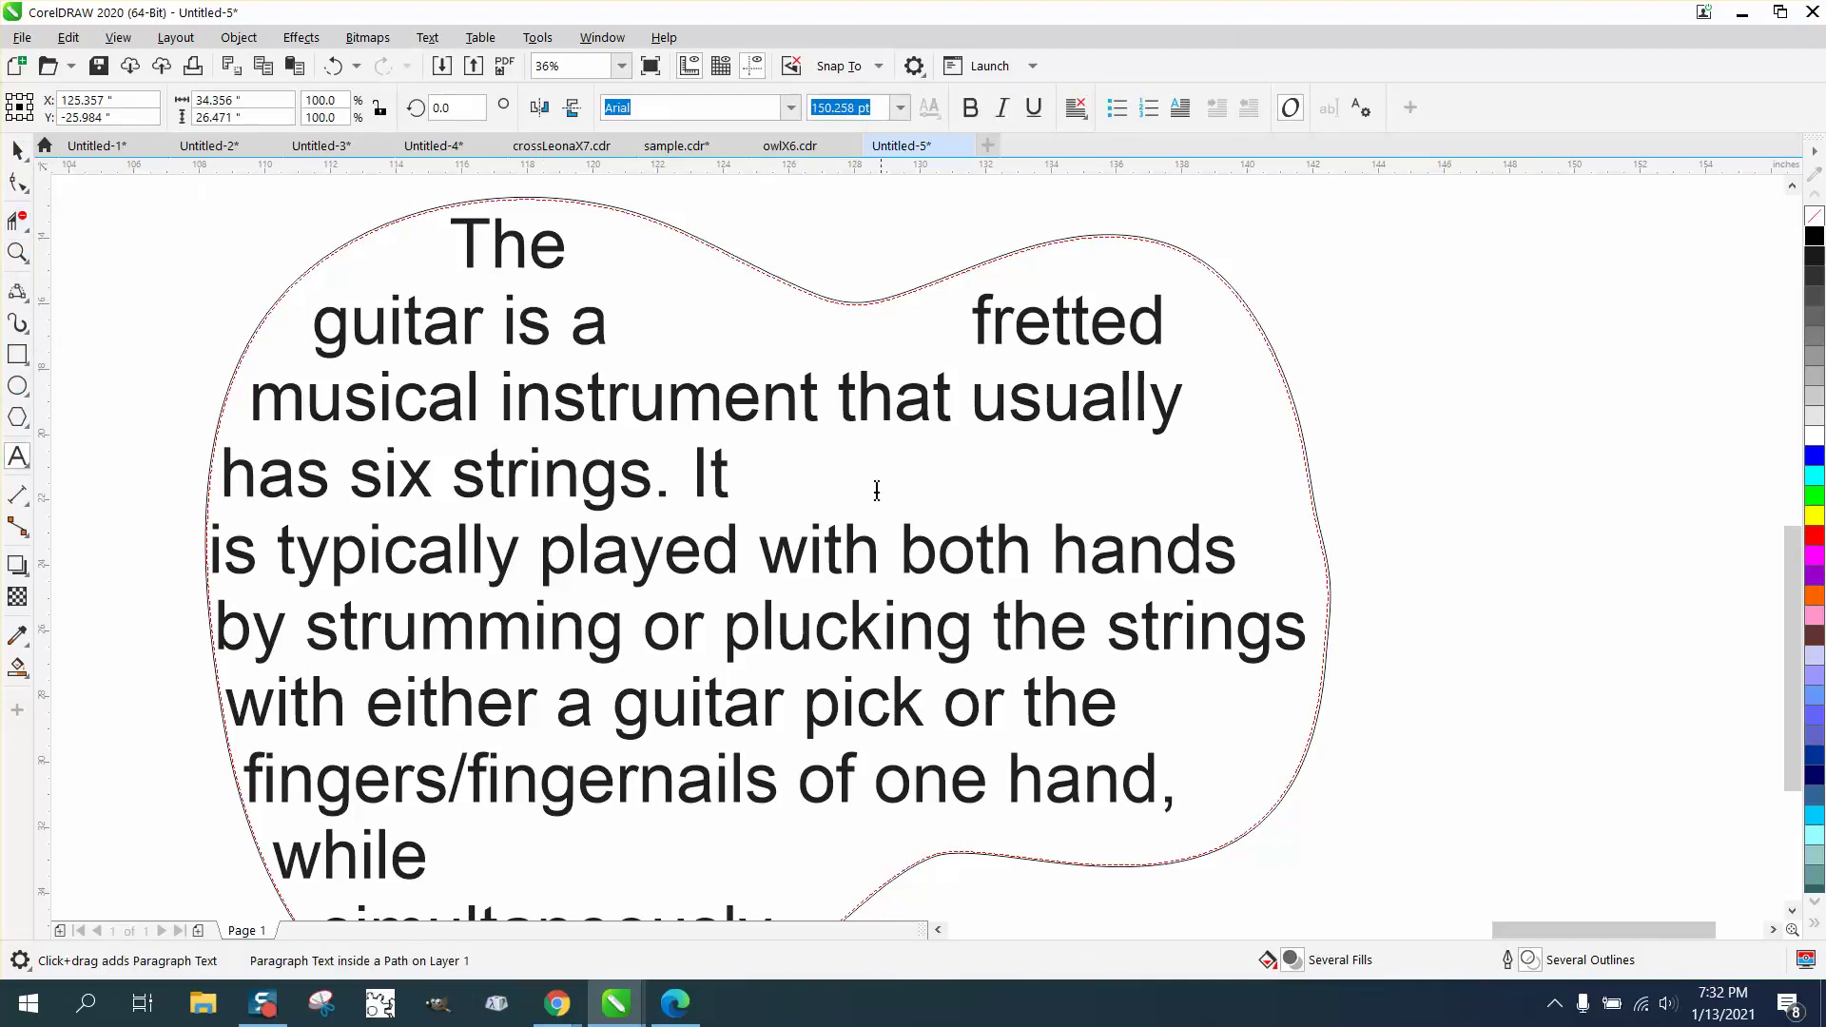
- Delete the line breaks after 'It', 'strings' and 'while', leaving a stray 'm'
{"action": "left_click", "coordinate": [761, 480]}
{"action": "key", "text": "Delete"}
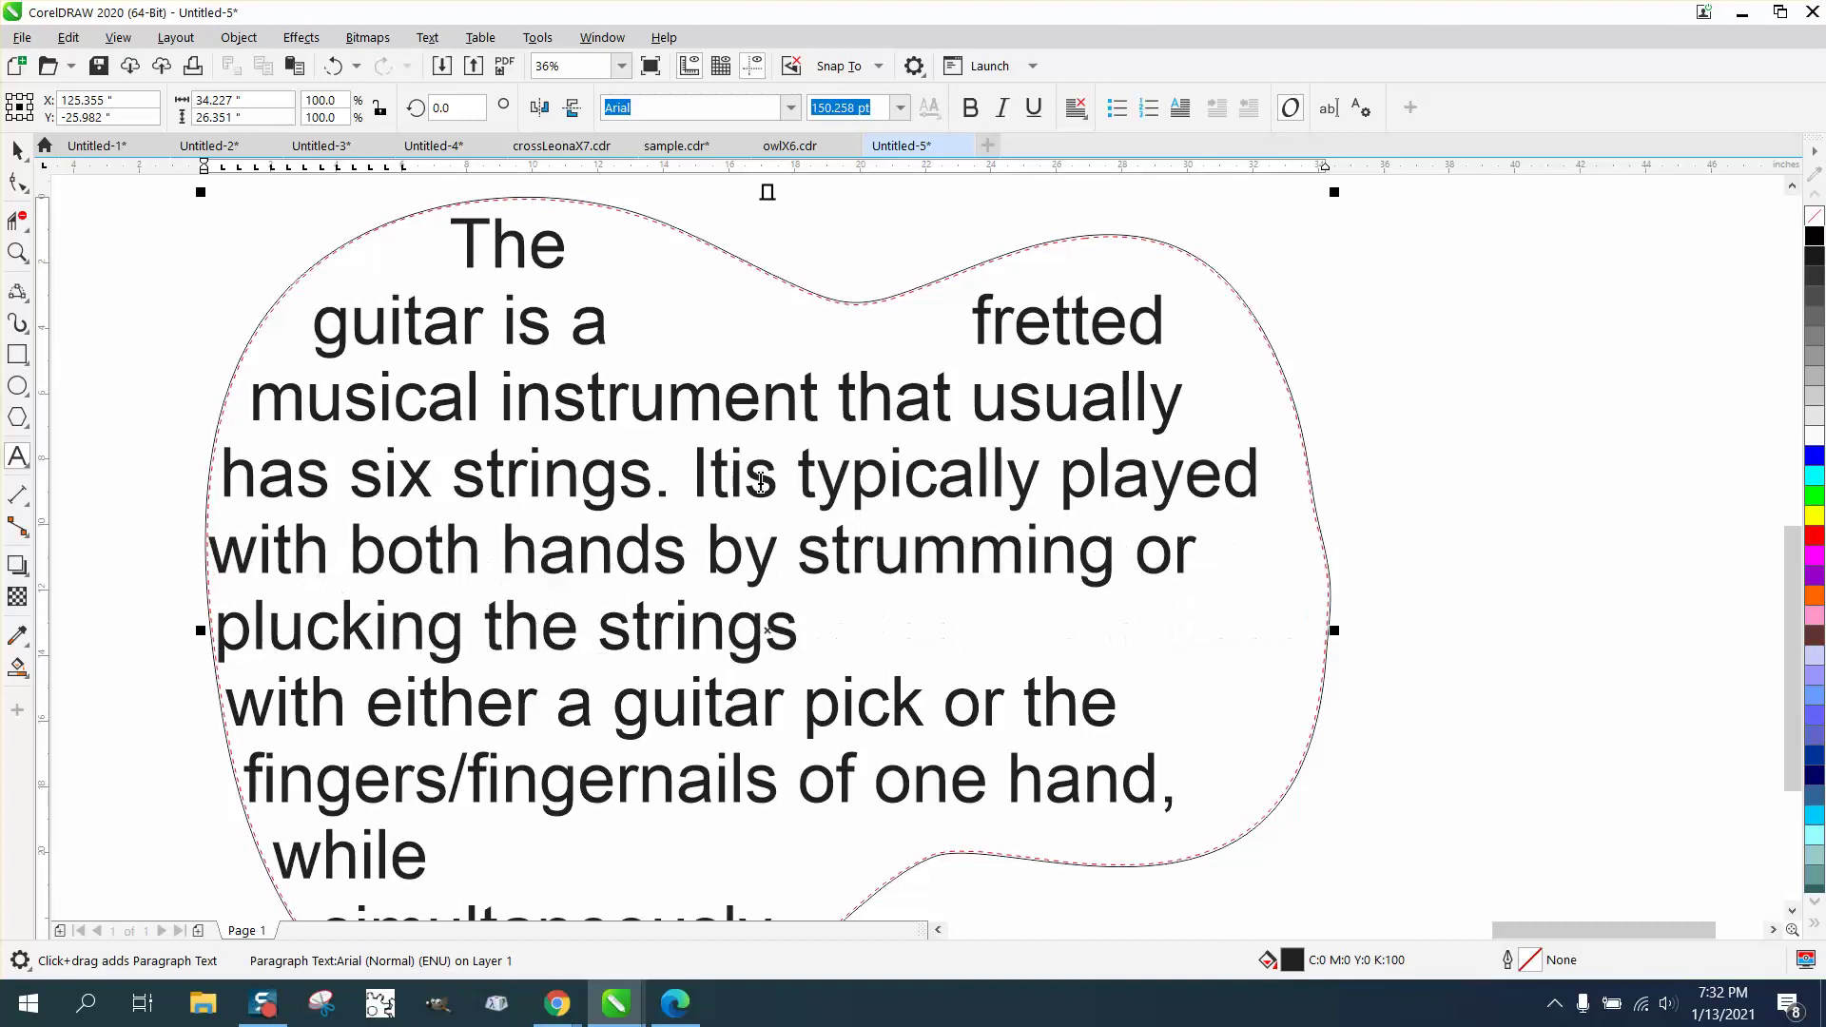
{"action": "left_click", "coordinate": [847, 619]}
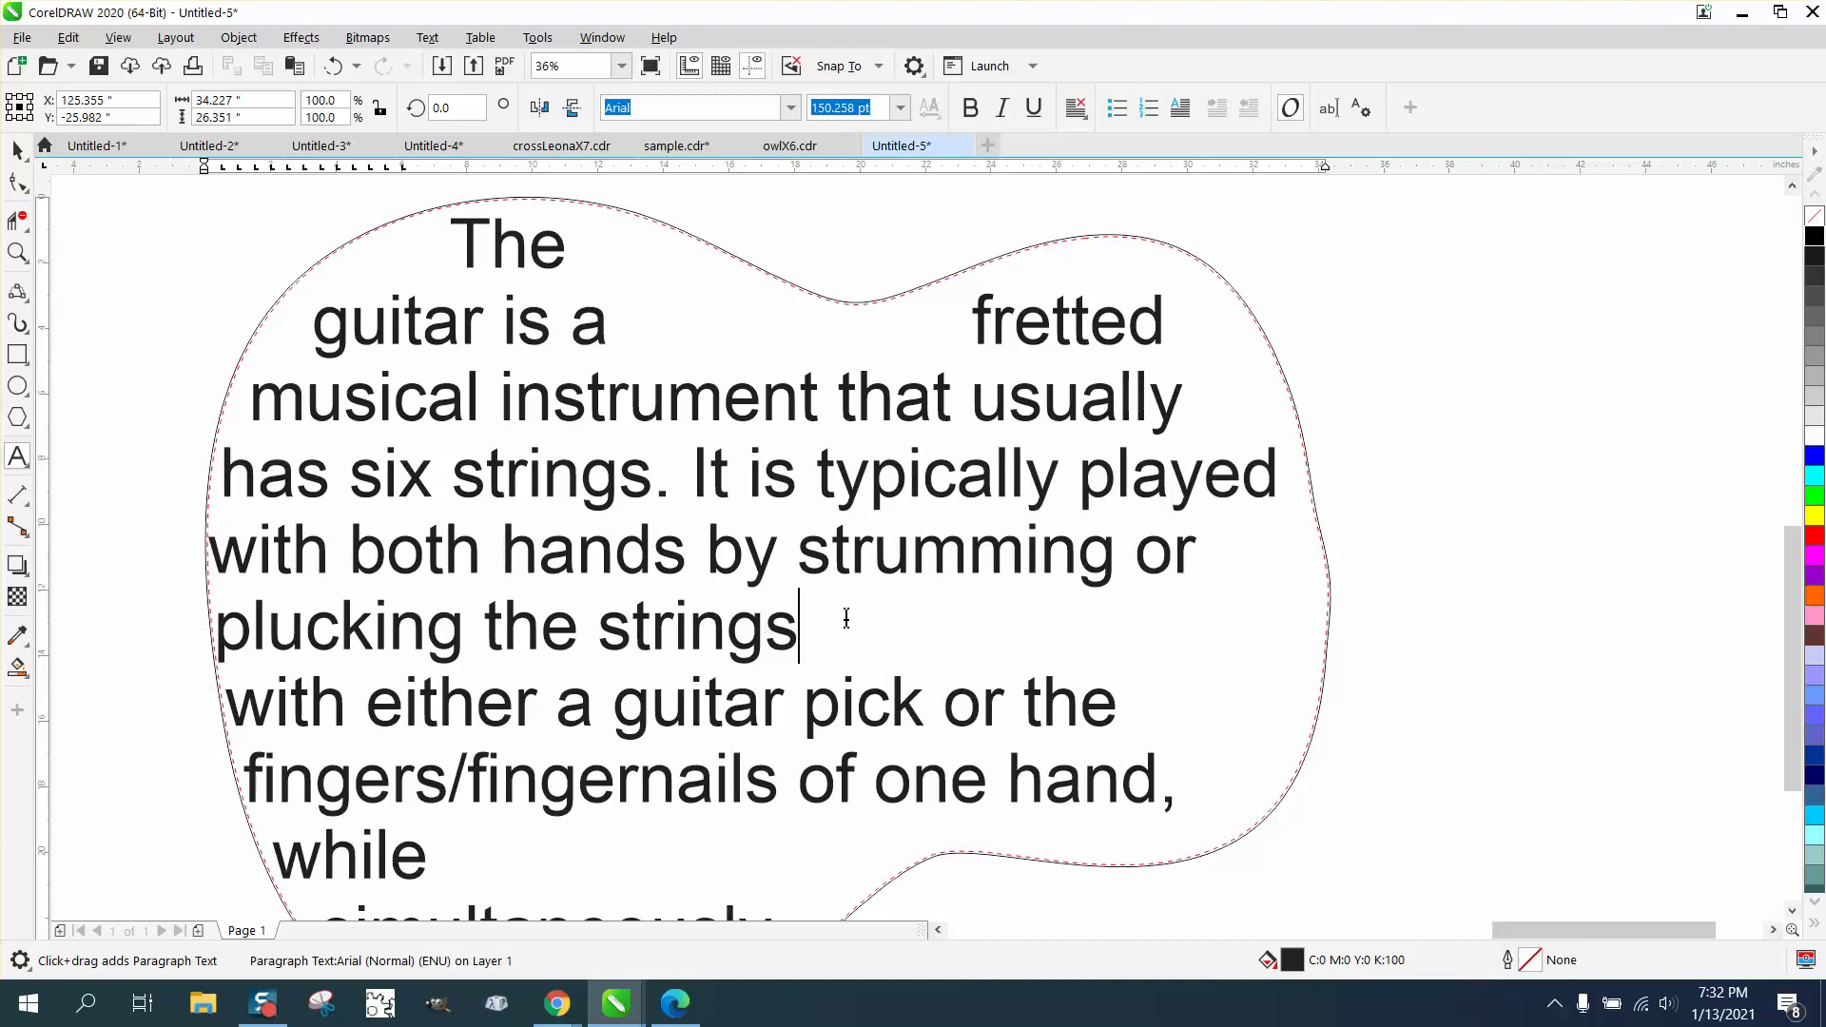
{"action": "key", "text": "Delete"}
{"action": "type", "text": "m with either a"}
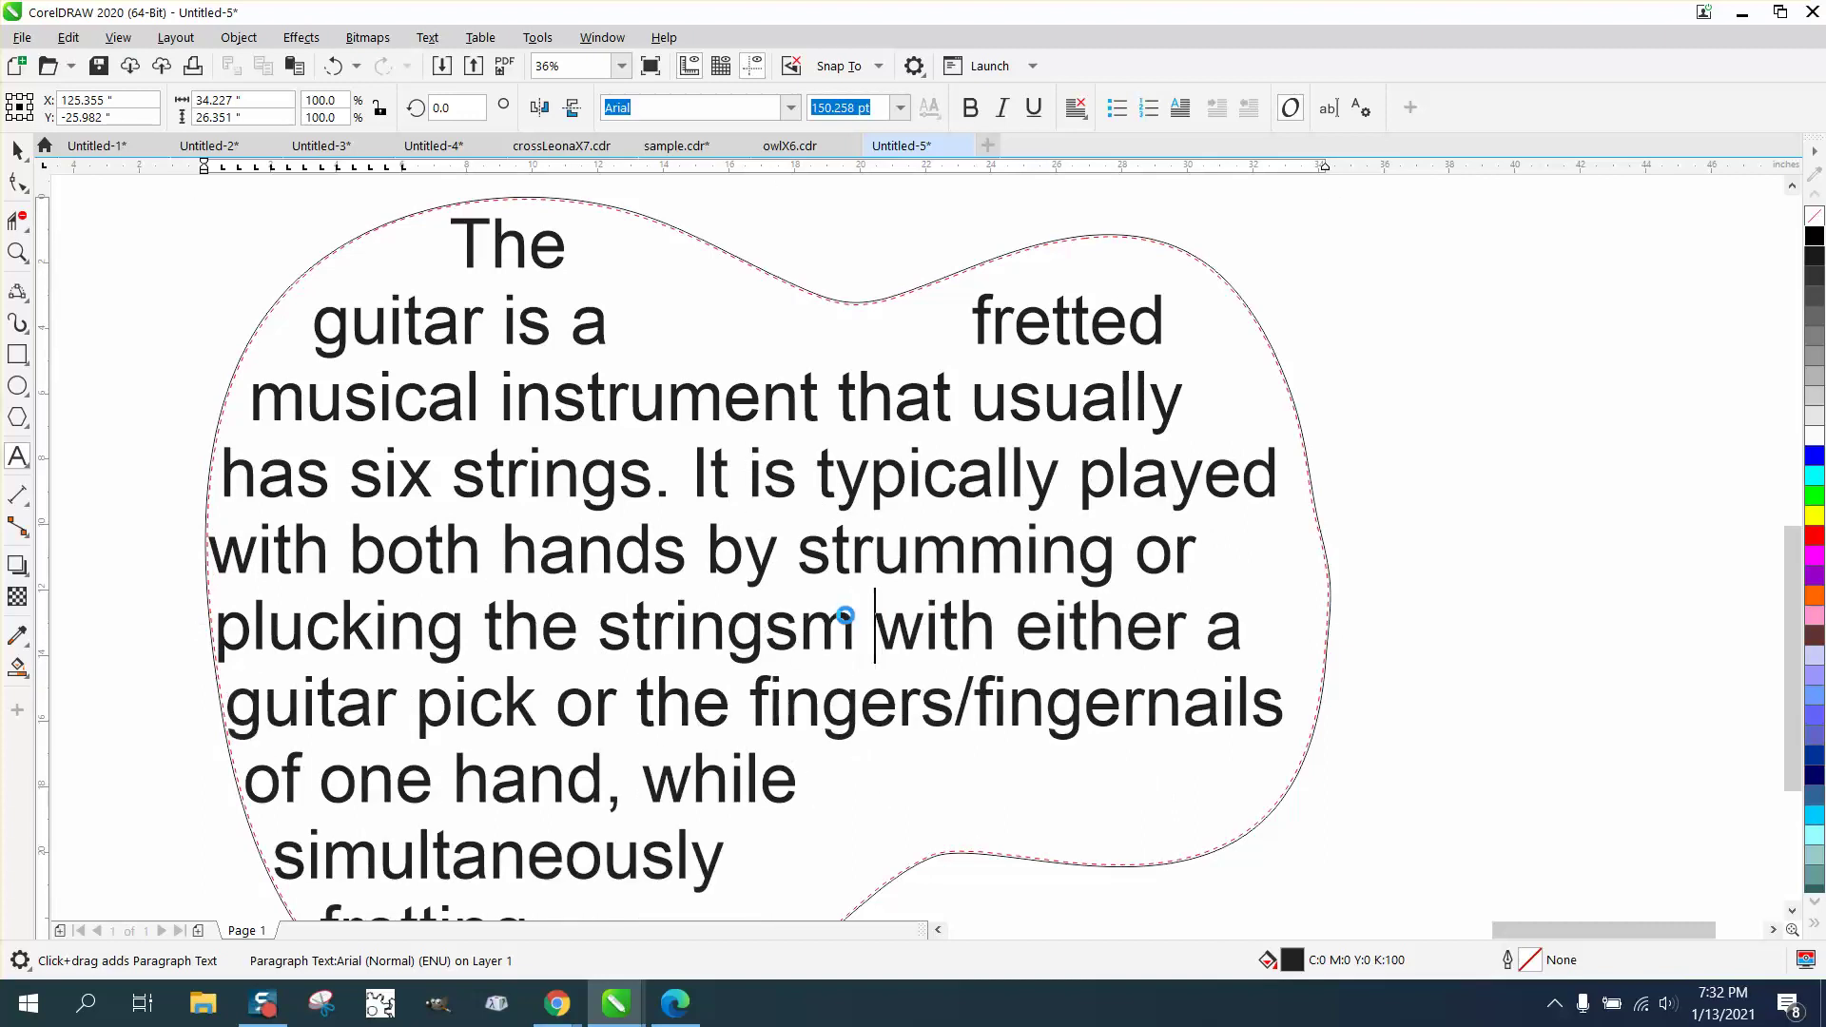
{"action": "left_click", "coordinate": [850, 788]}
{"action": "key", "text": "Delete"}
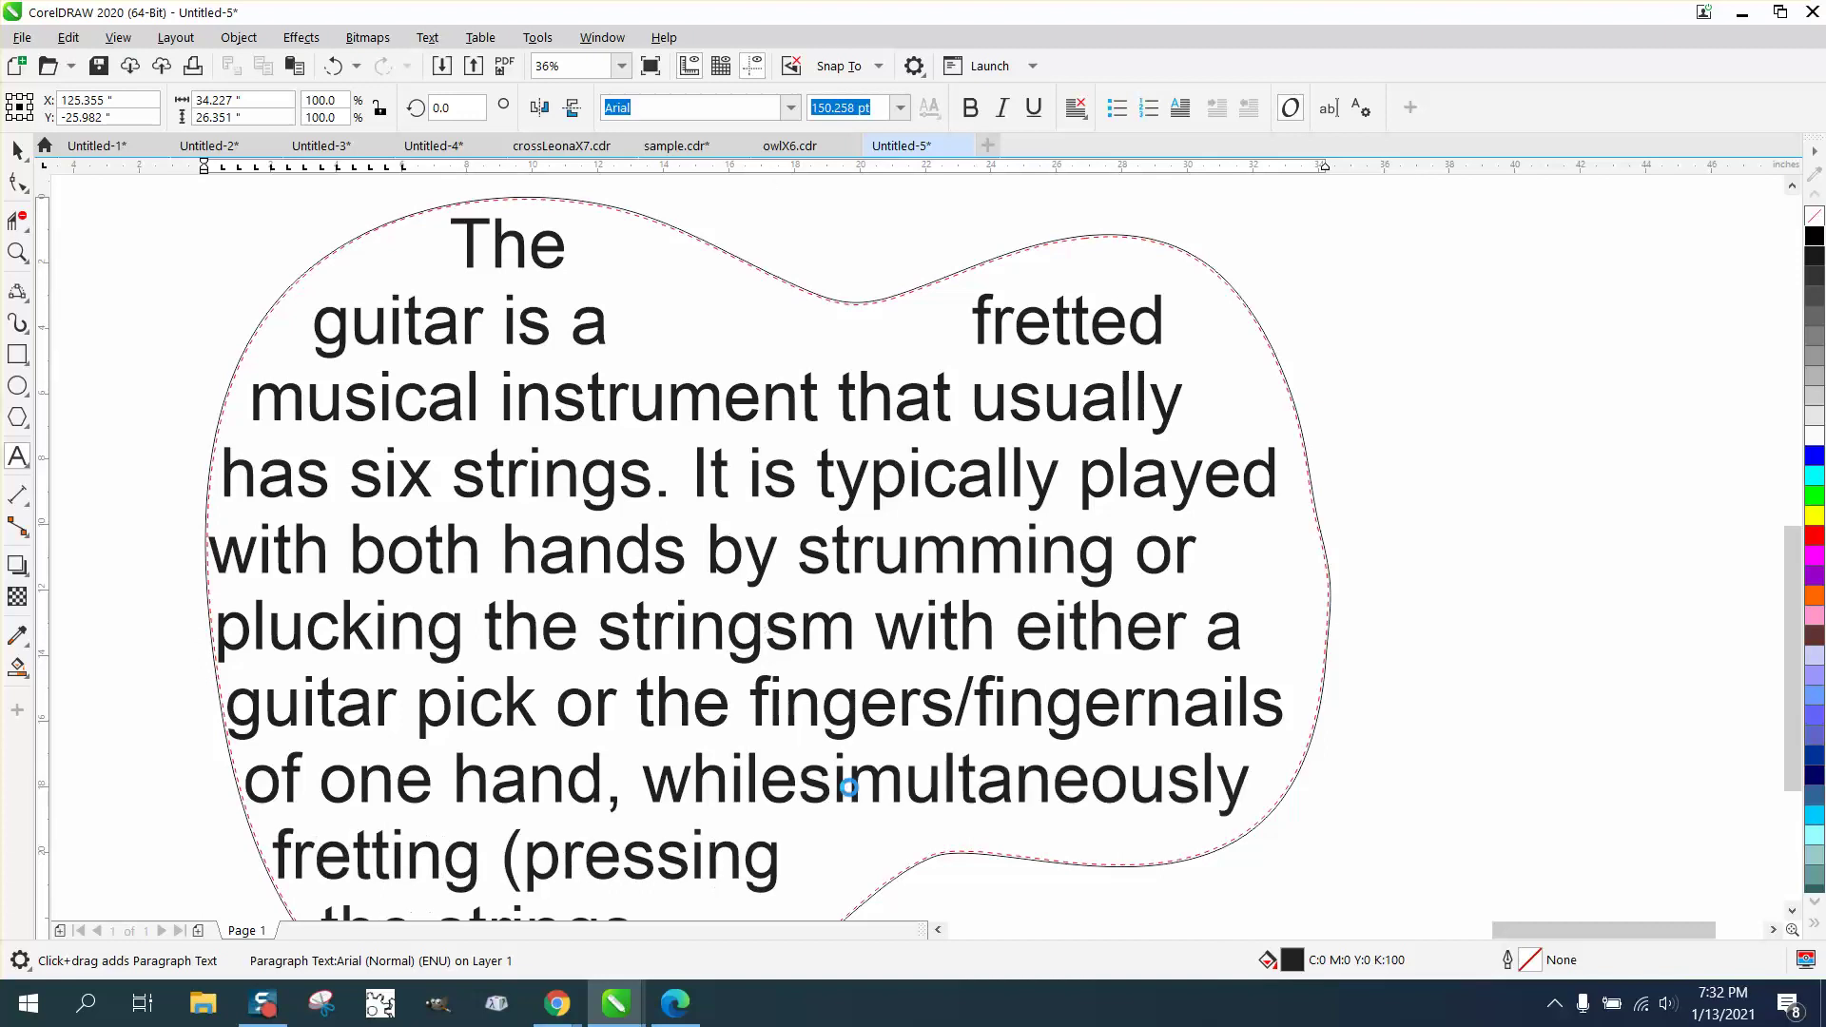
{"action": "scroll", "coordinate": [849, 788], "scroll_direction": "down", "scroll_amount": 2}
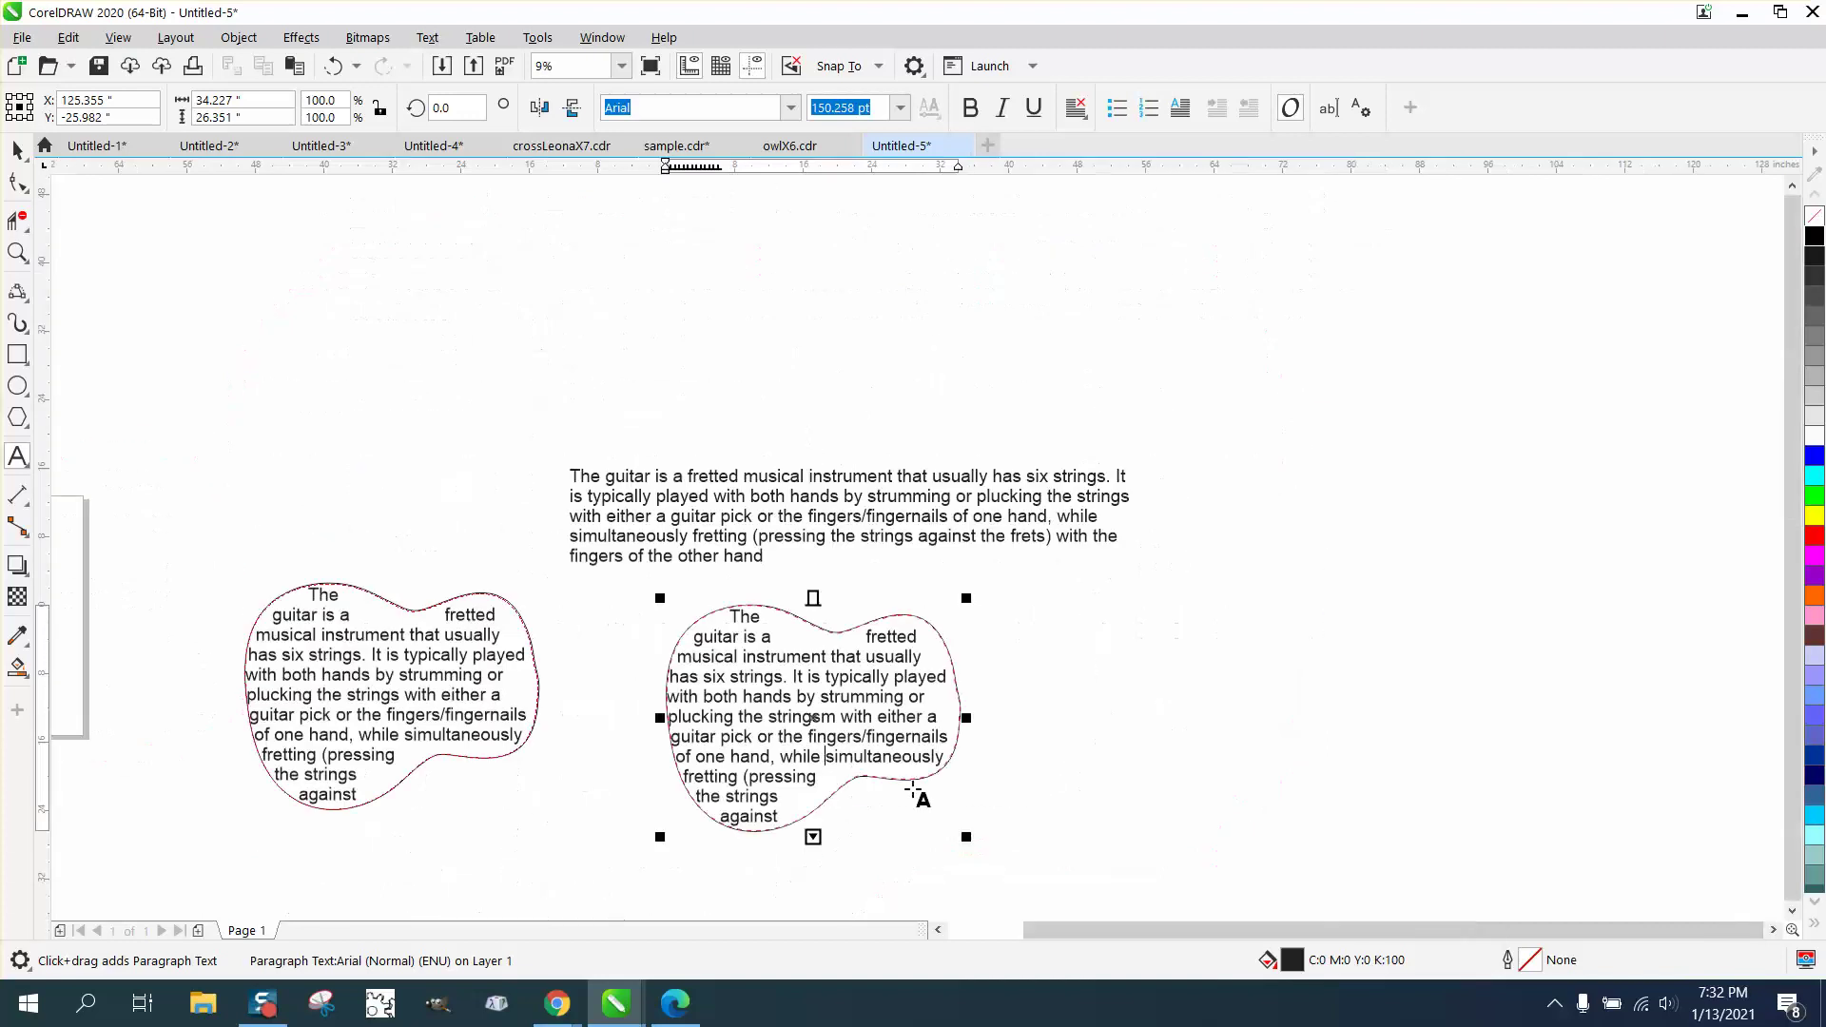
- Delete once more after 'strings', finish text editing, and zoom in on the right guitar text
{"action": "left_click", "coordinate": [777, 797]}
{"action": "key", "text": "Delete"}
{"action": "key", "text": "Escape"}
{"action": "left_click", "coordinate": [16, 252]}
{"action": "left_click_drag", "start_coordinate": [677, 575], "coordinate": [1145, 847]}
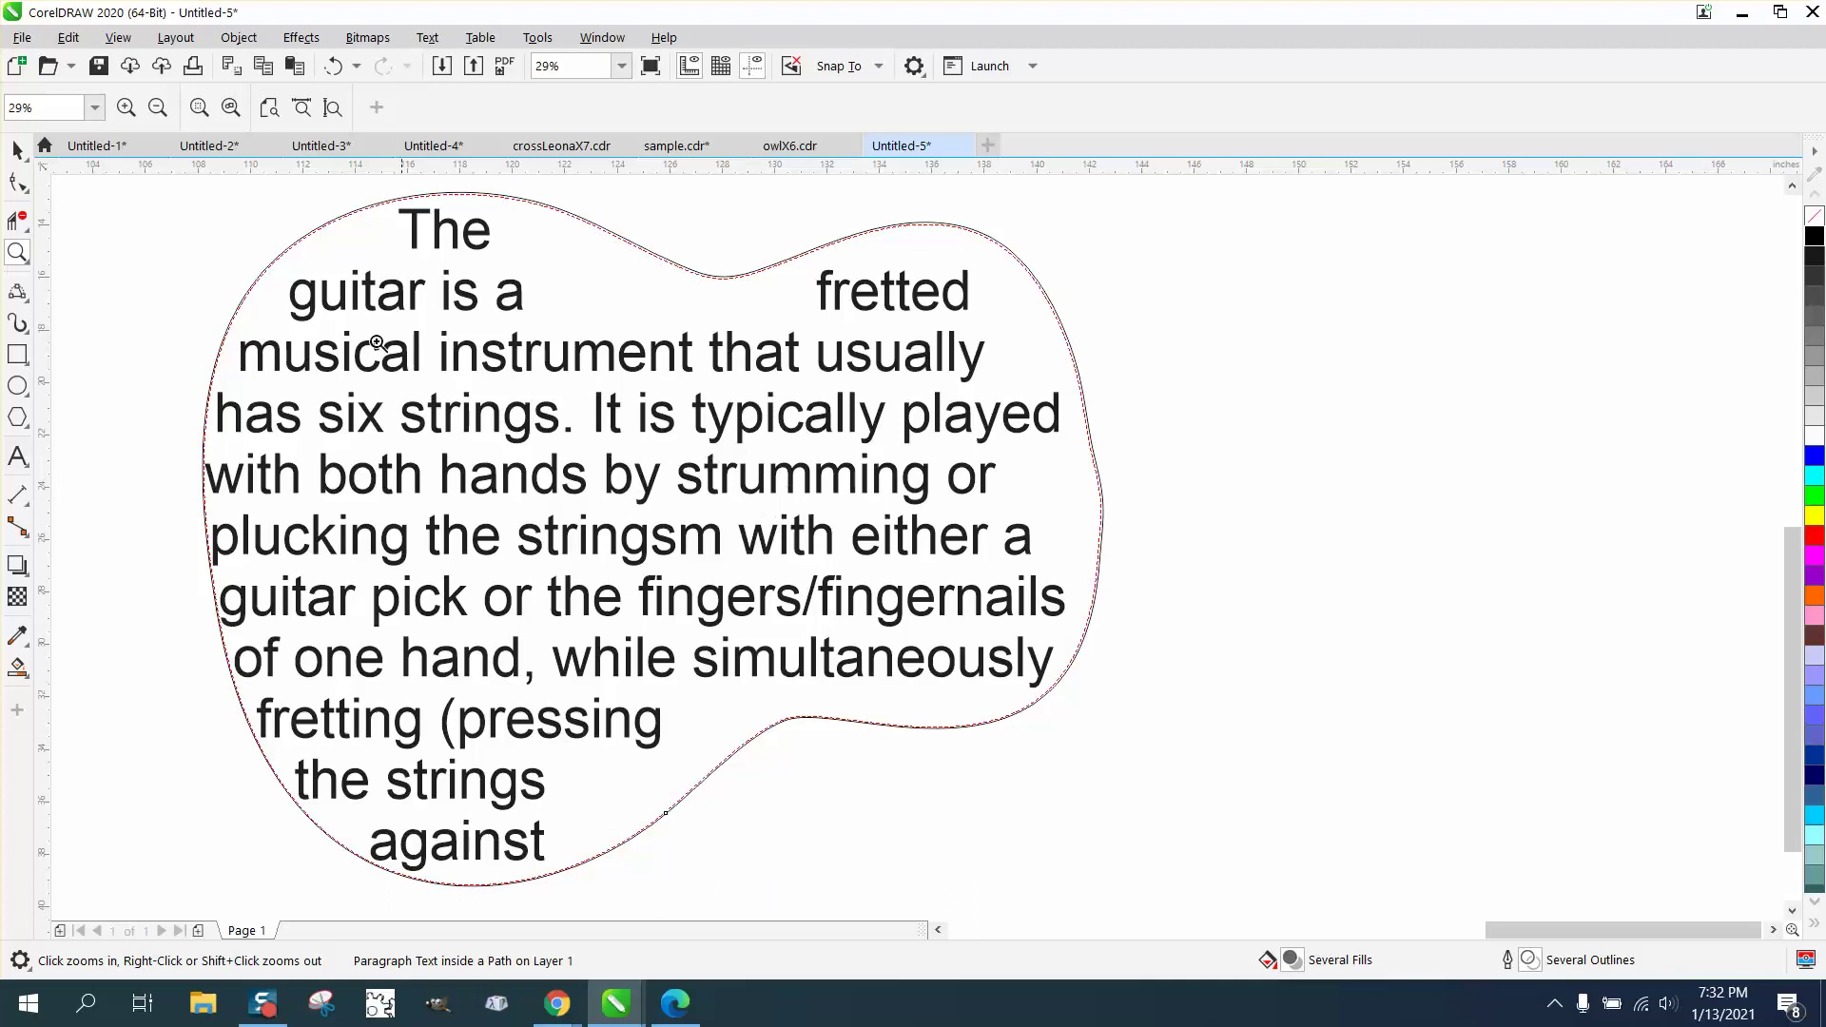
{"action": "left_click", "coordinate": [17, 150]}
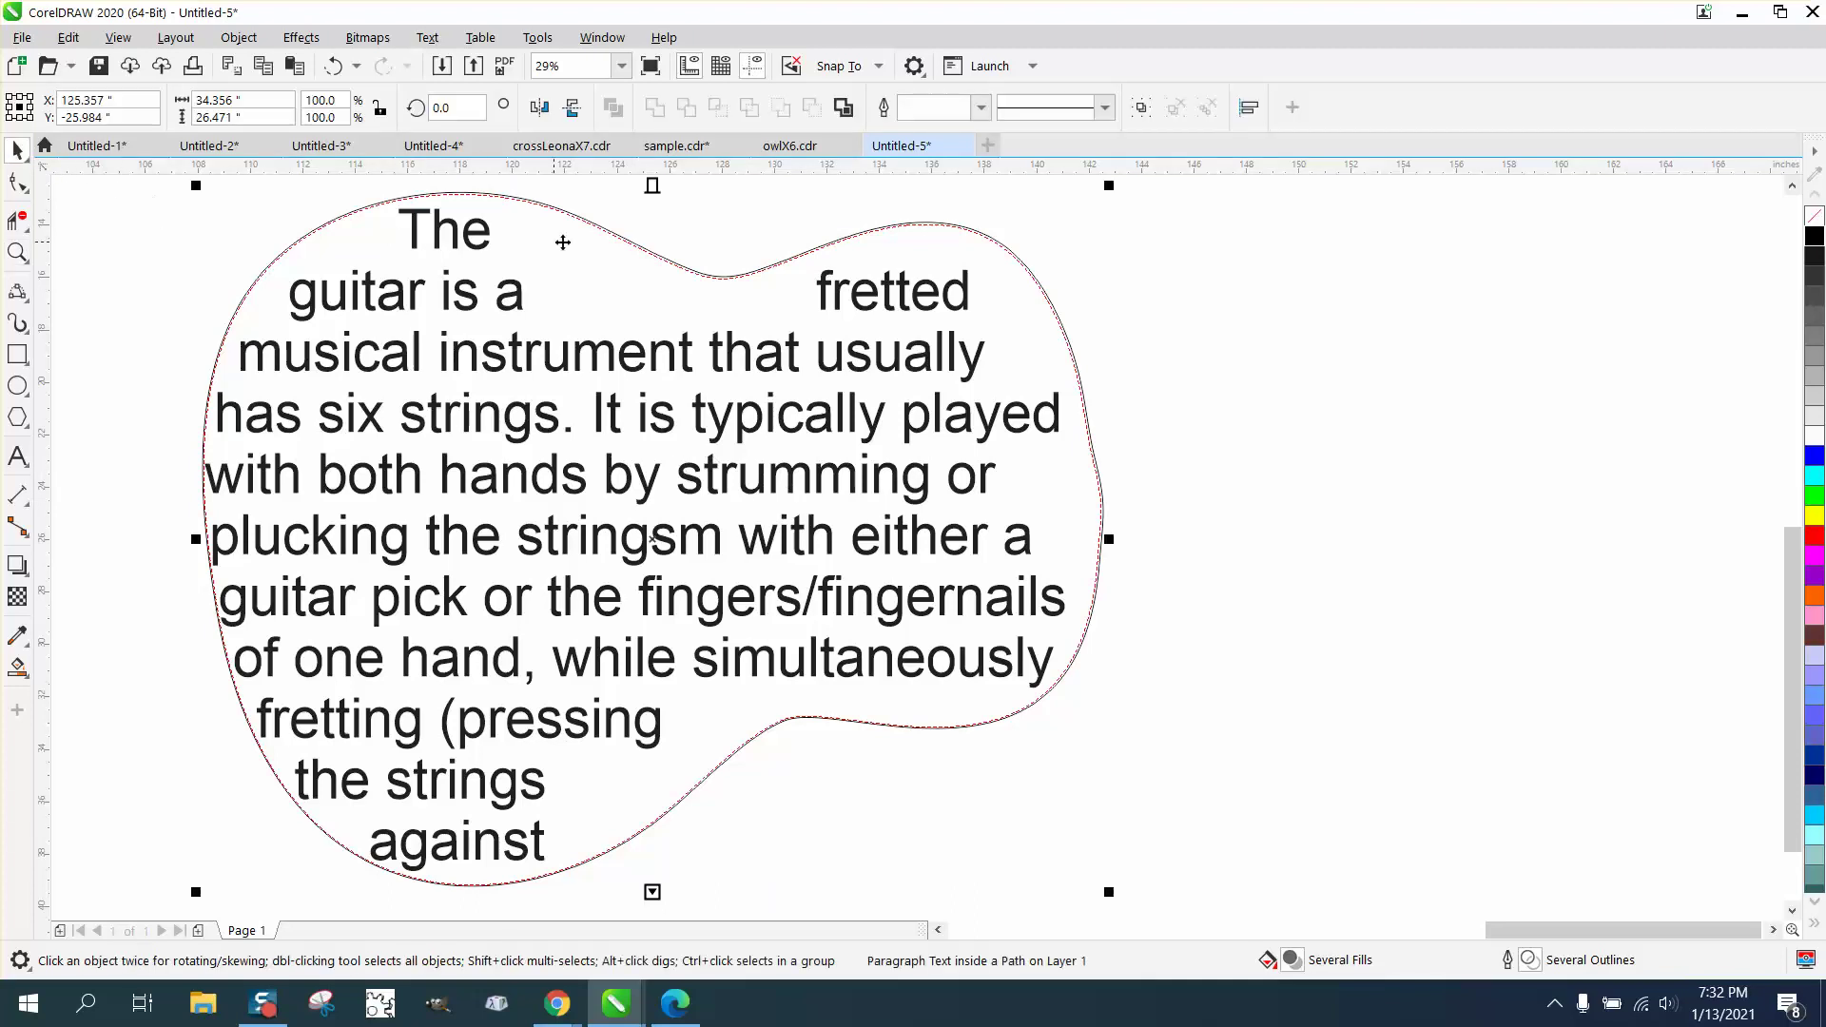
{"action": "left_click", "coordinate": [1103, 244]}
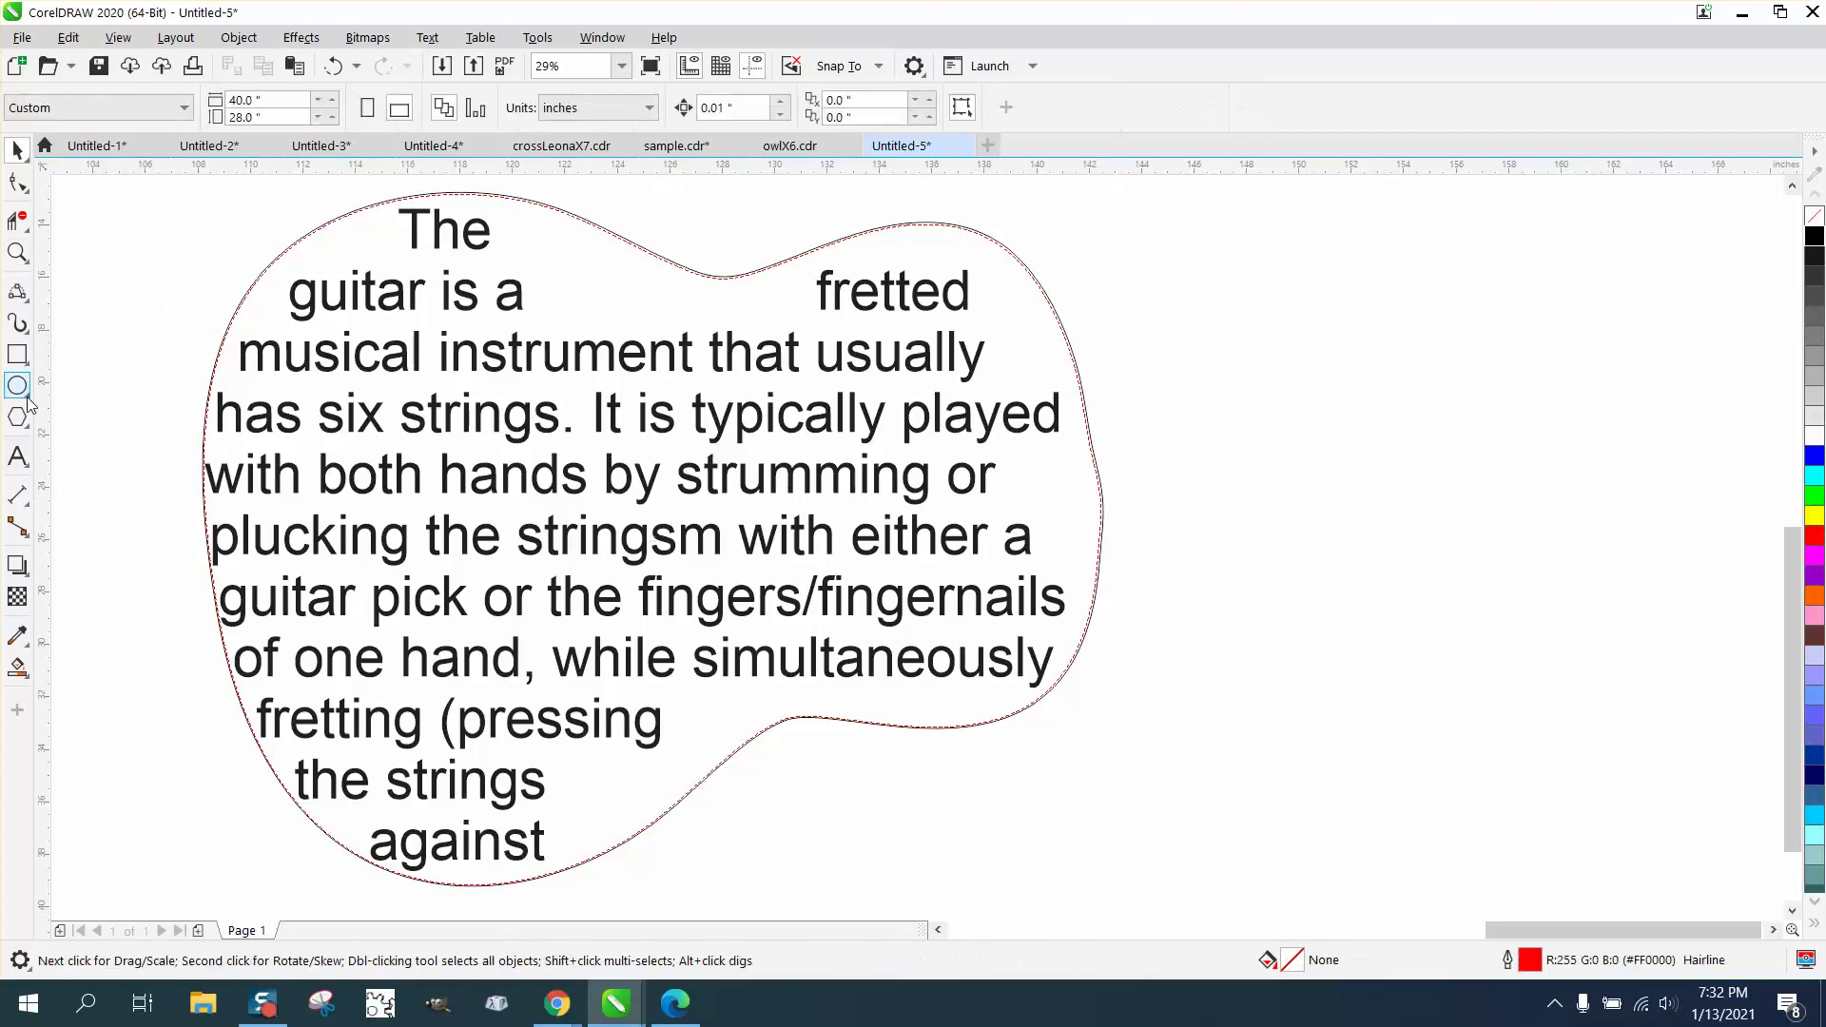
{"action": "left_click", "coordinate": [17, 456]}
{"action": "left_click_drag", "start_coordinate": [387, 233], "coordinate": [1059, 816]}
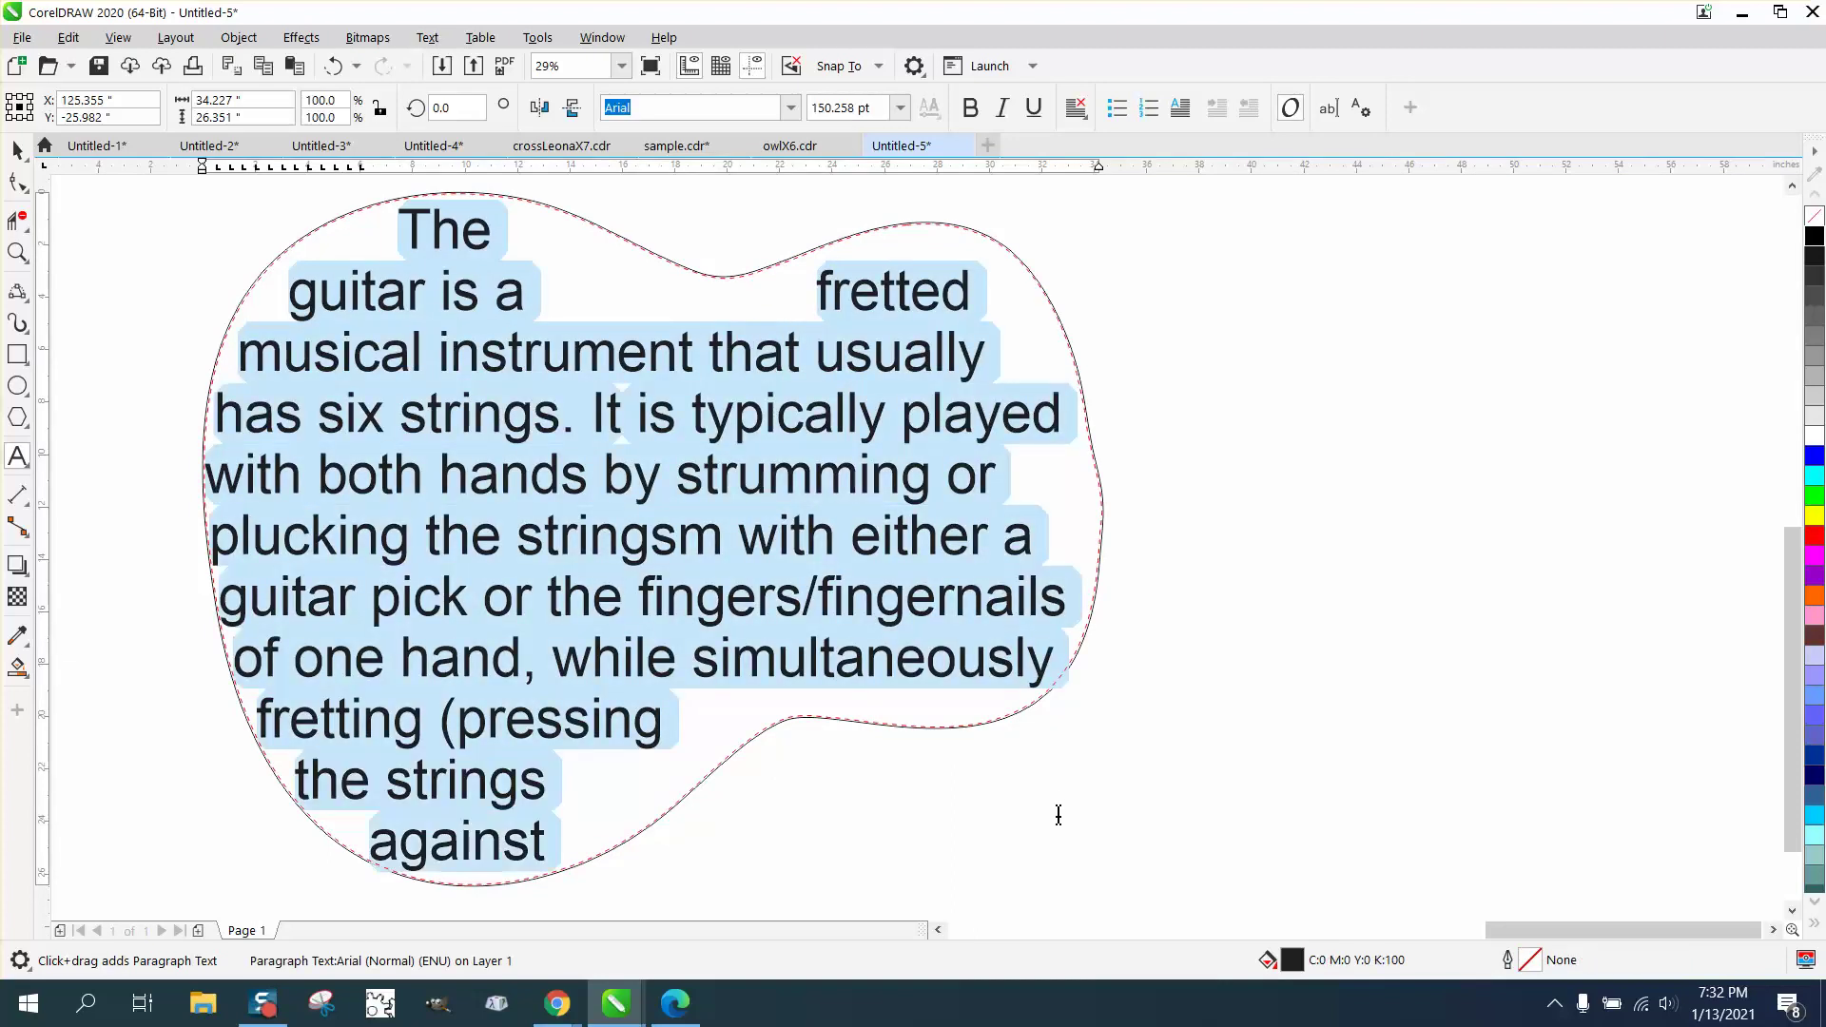
{"action": "left_click", "coordinate": [900, 110]}
{"action": "double_click", "coordinate": [855, 107]}
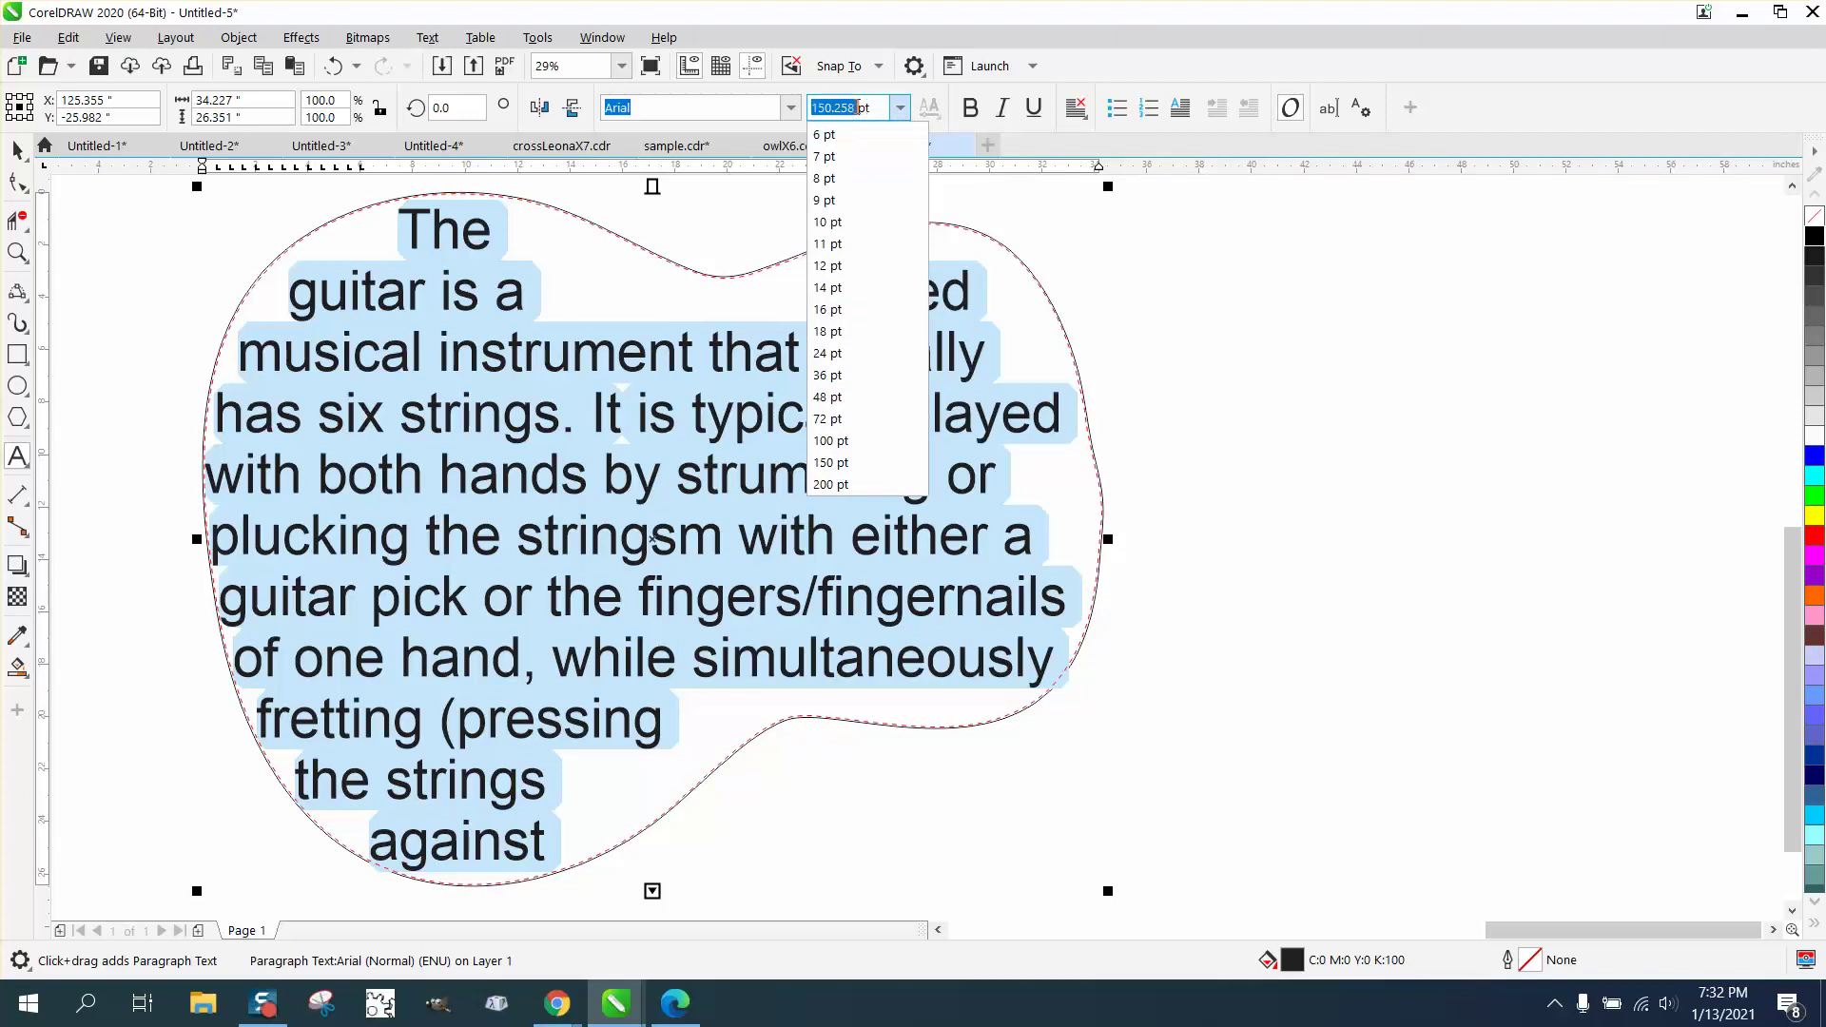
{"action": "left_click_drag", "start_coordinate": [855, 108], "coordinate": [877, 113]}
{"action": "type", "text": "16"}
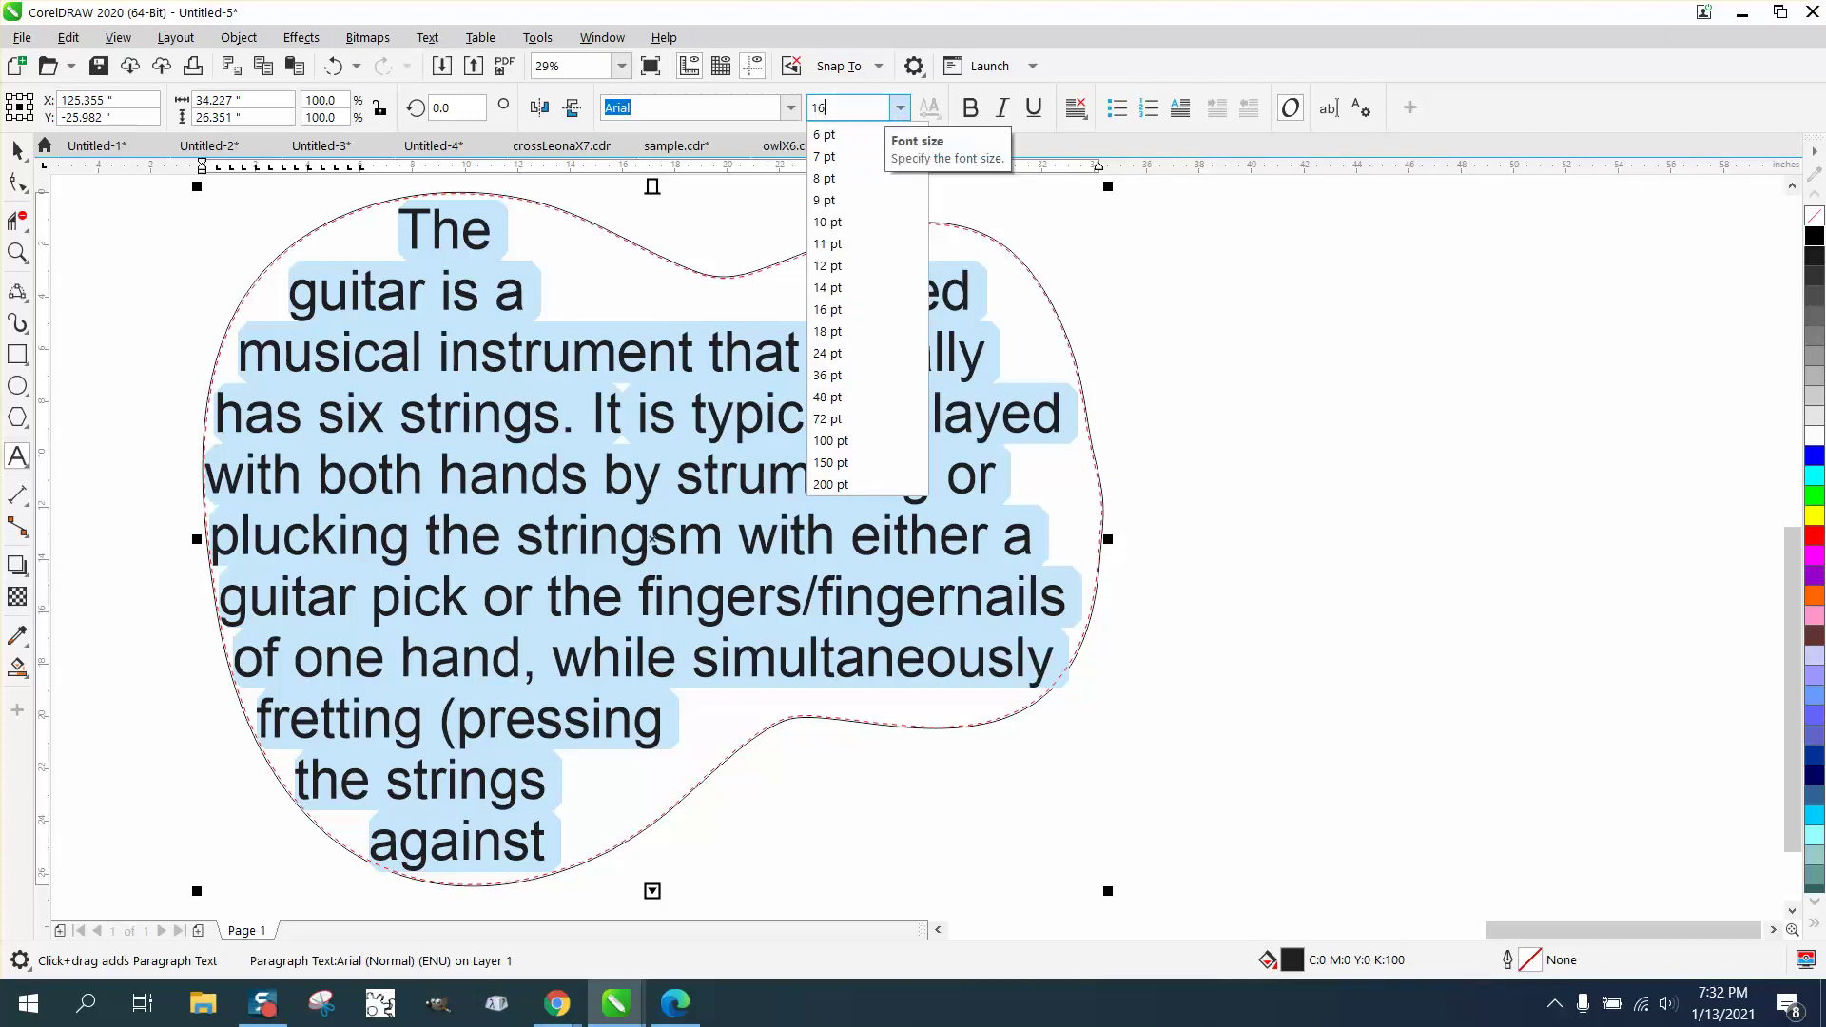
{"action": "type", "text": "0"}
{"action": "key", "text": "Return"}
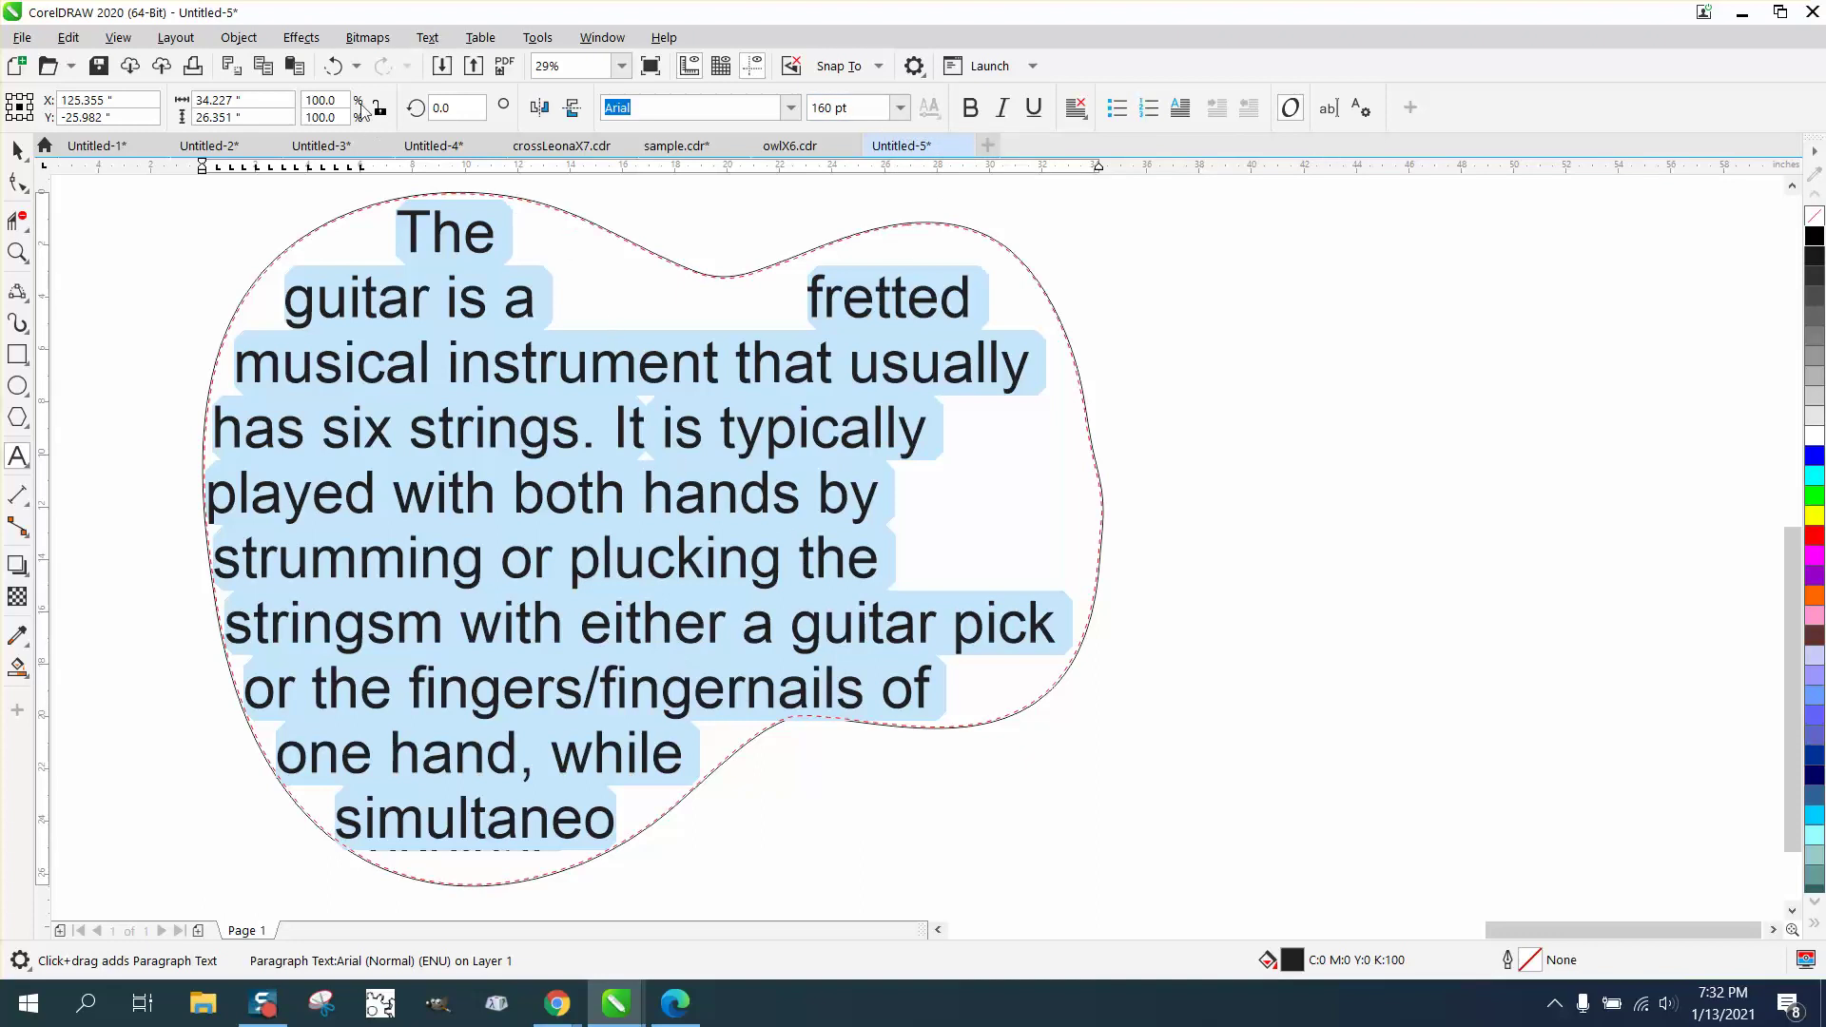
{"action": "left_click", "coordinate": [333, 68]}
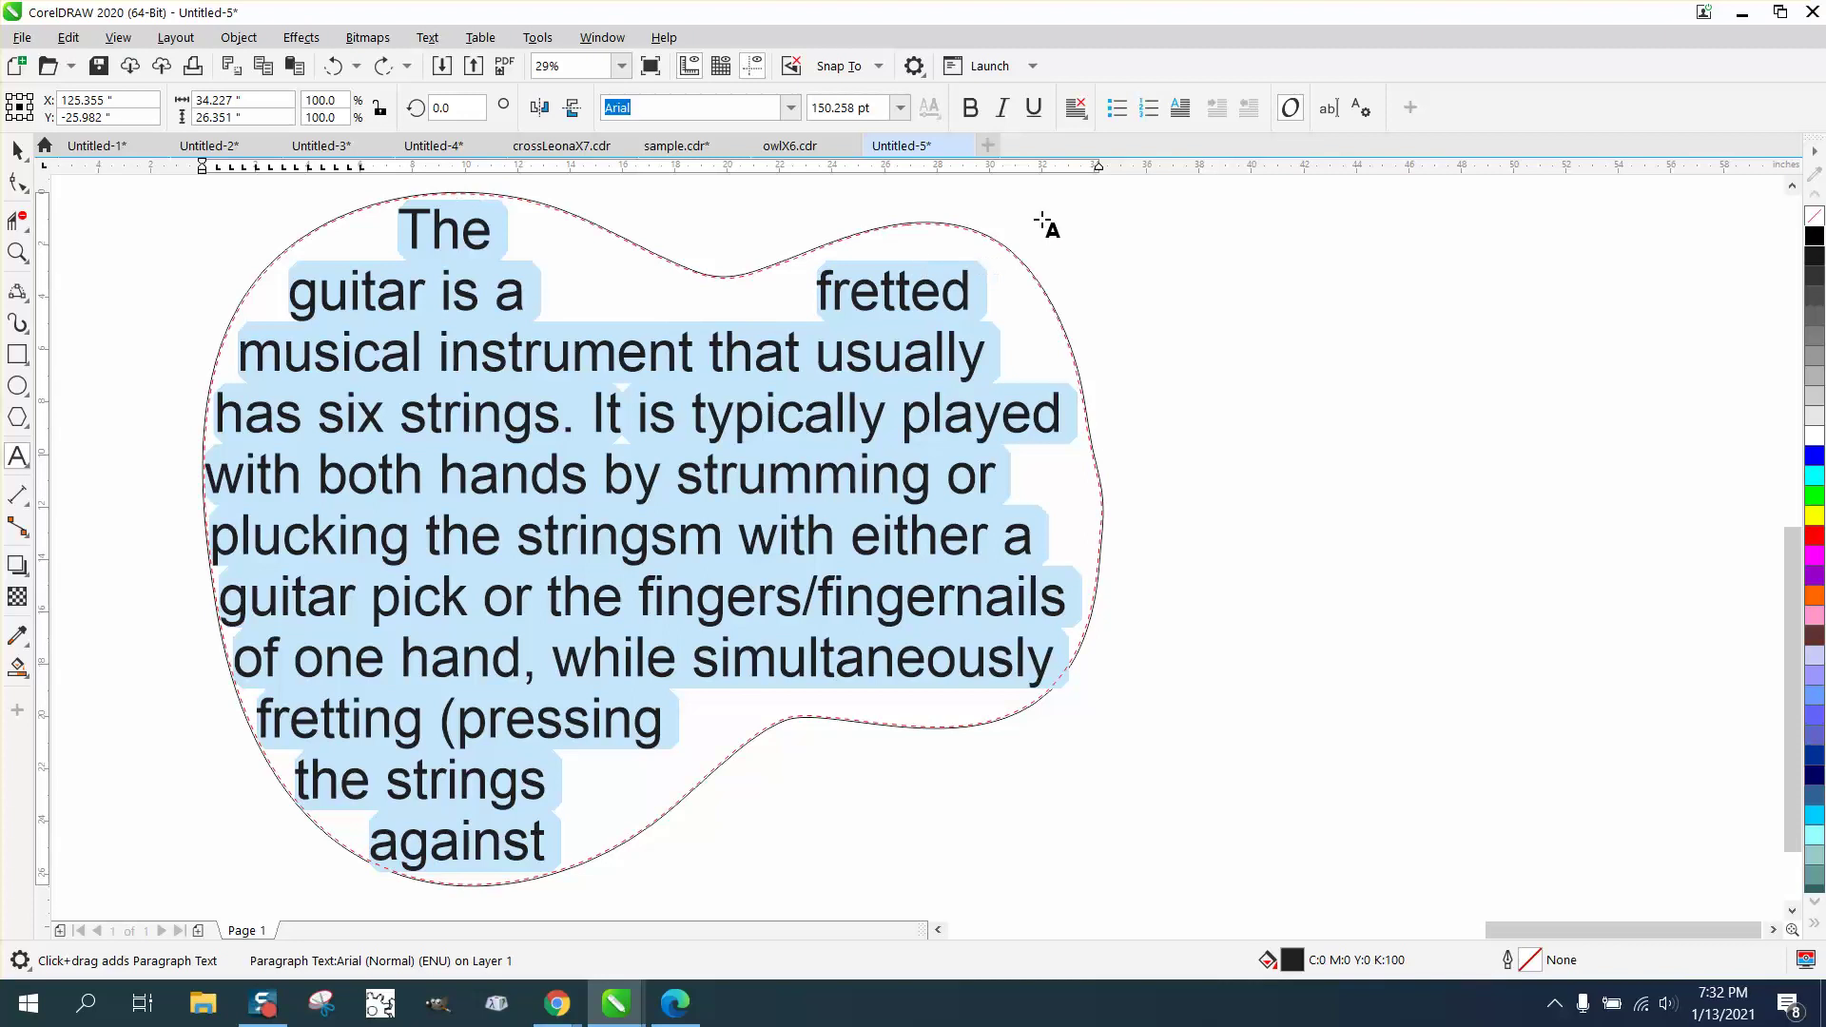
- Check the paragraph in the text editor, close it unchanged, and click after 'strings'
{"action": "left_click", "coordinate": [1324, 108]}
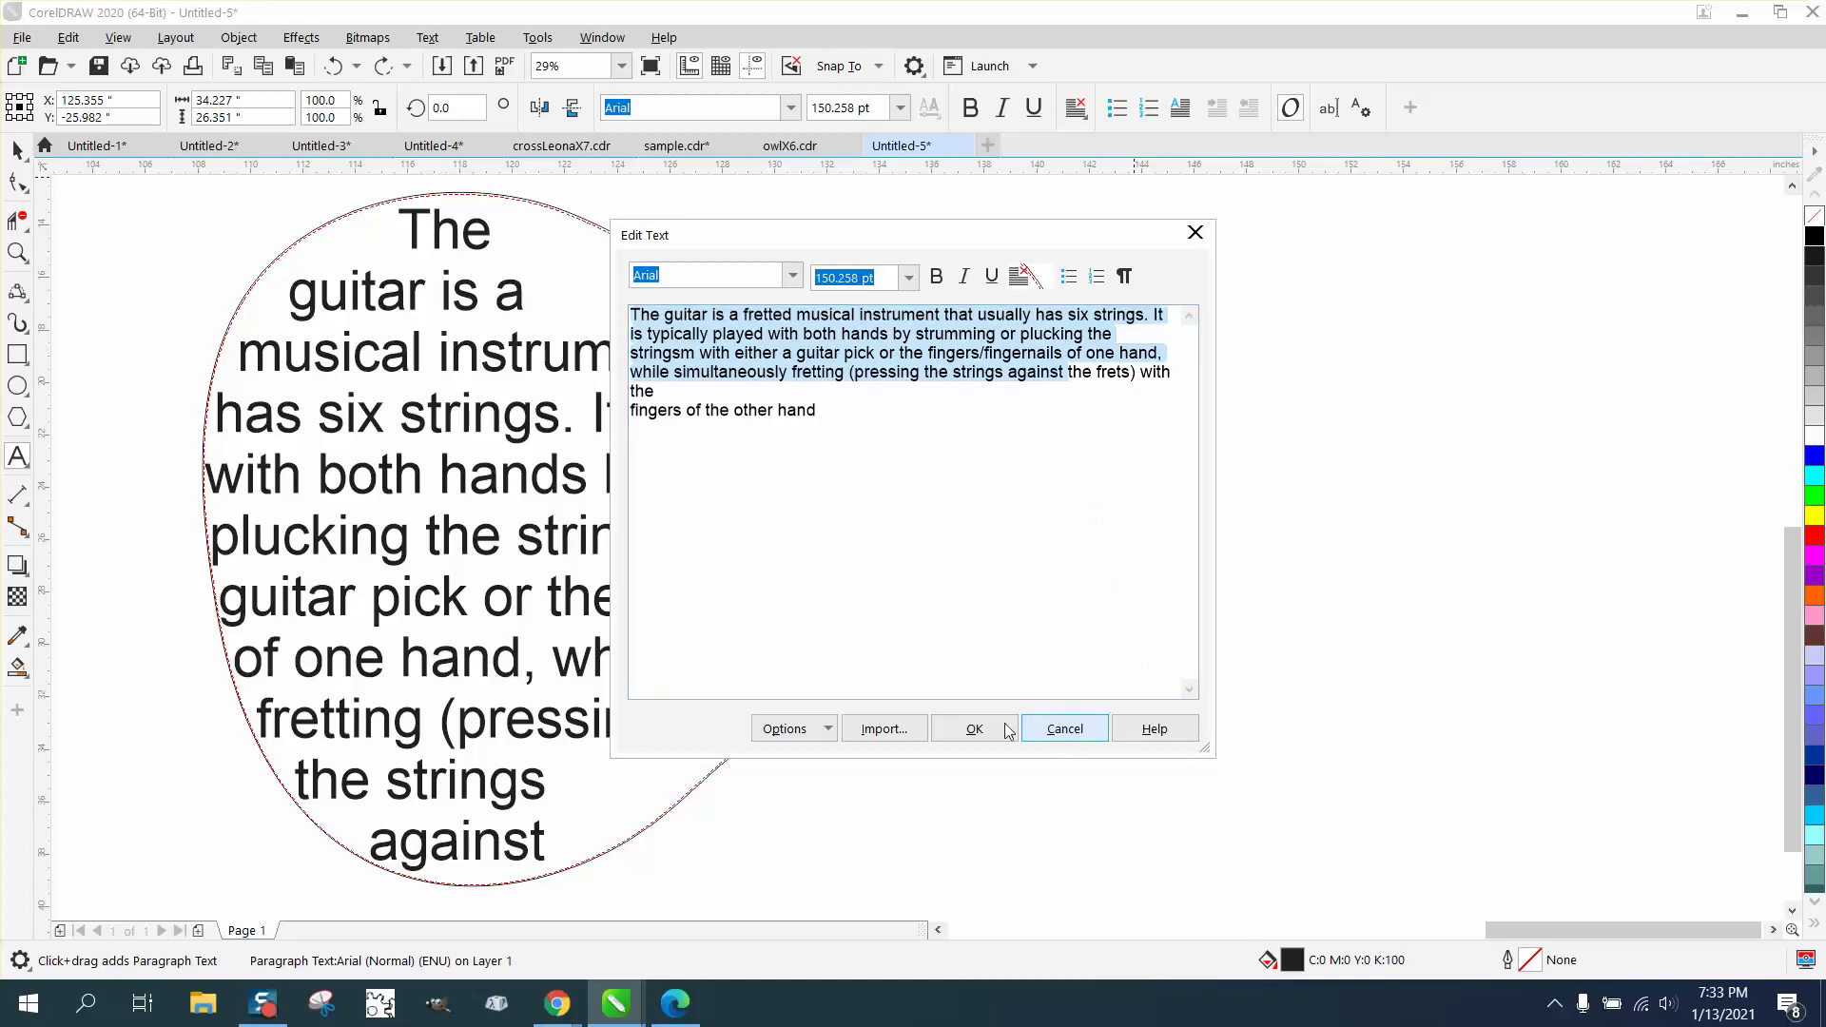
{"action": "left_click", "coordinate": [1051, 729]}
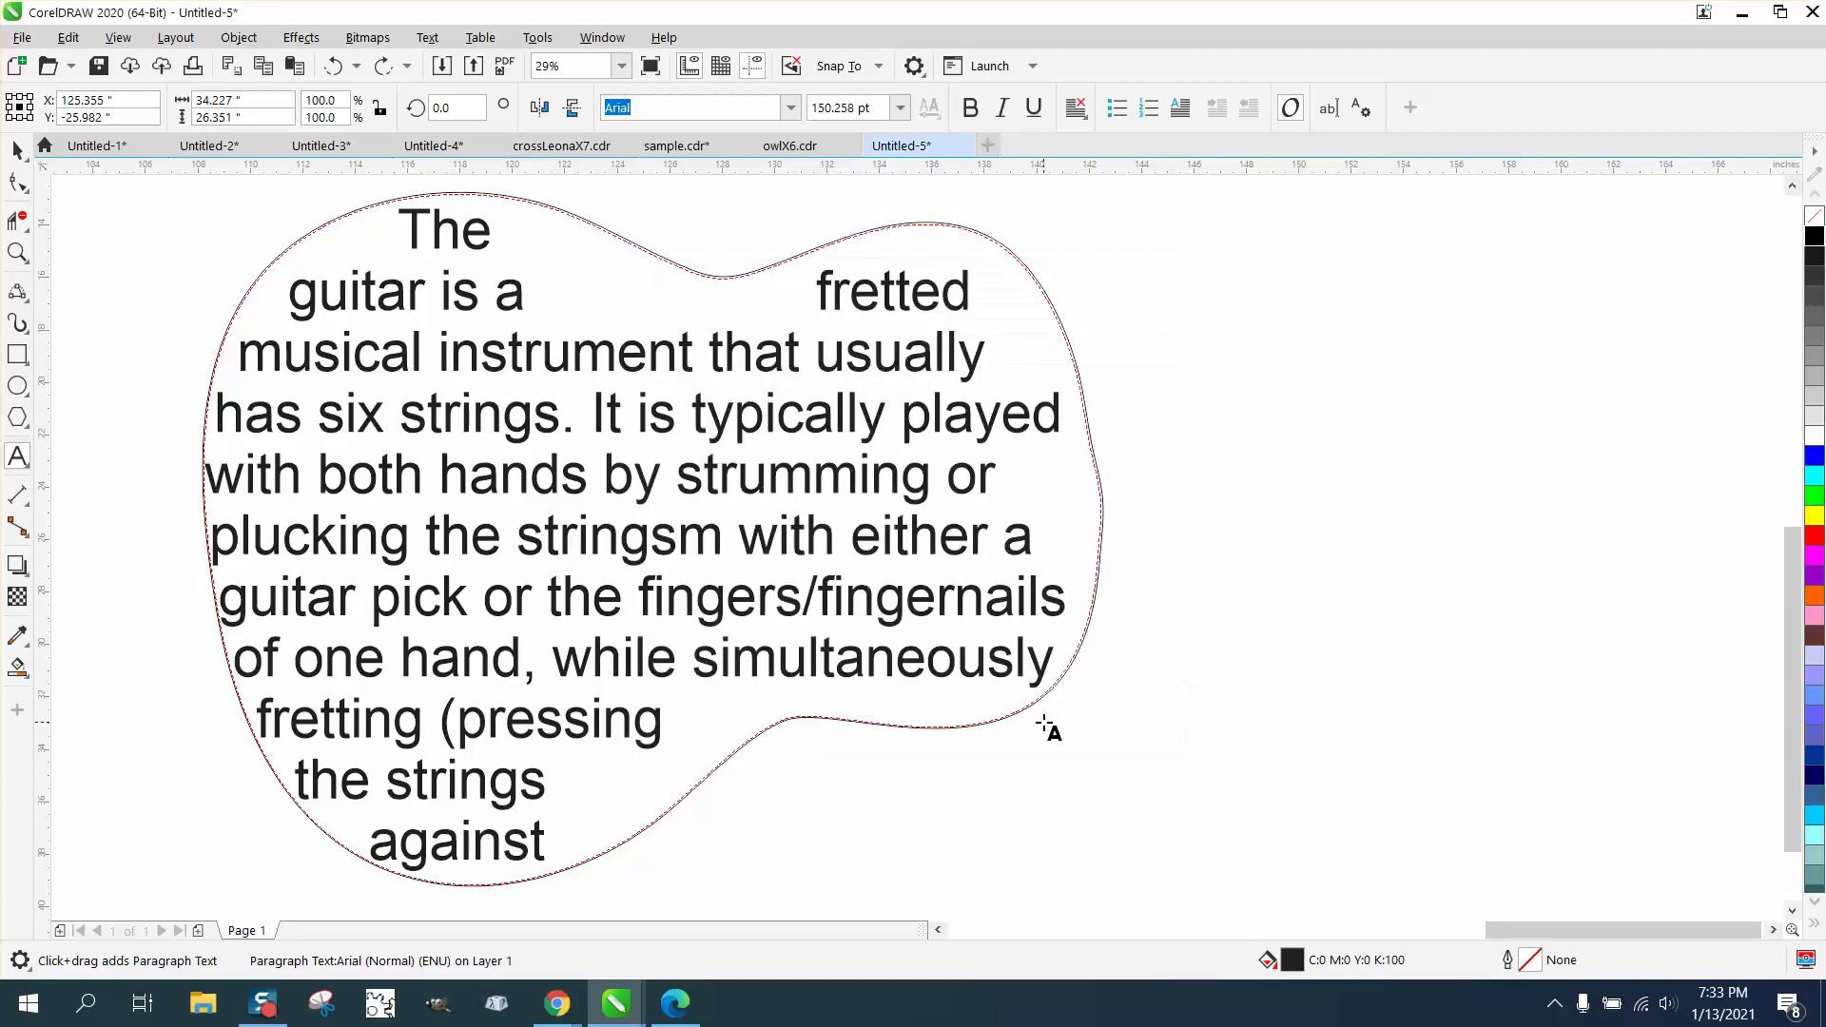
{"action": "left_click", "coordinate": [578, 774]}
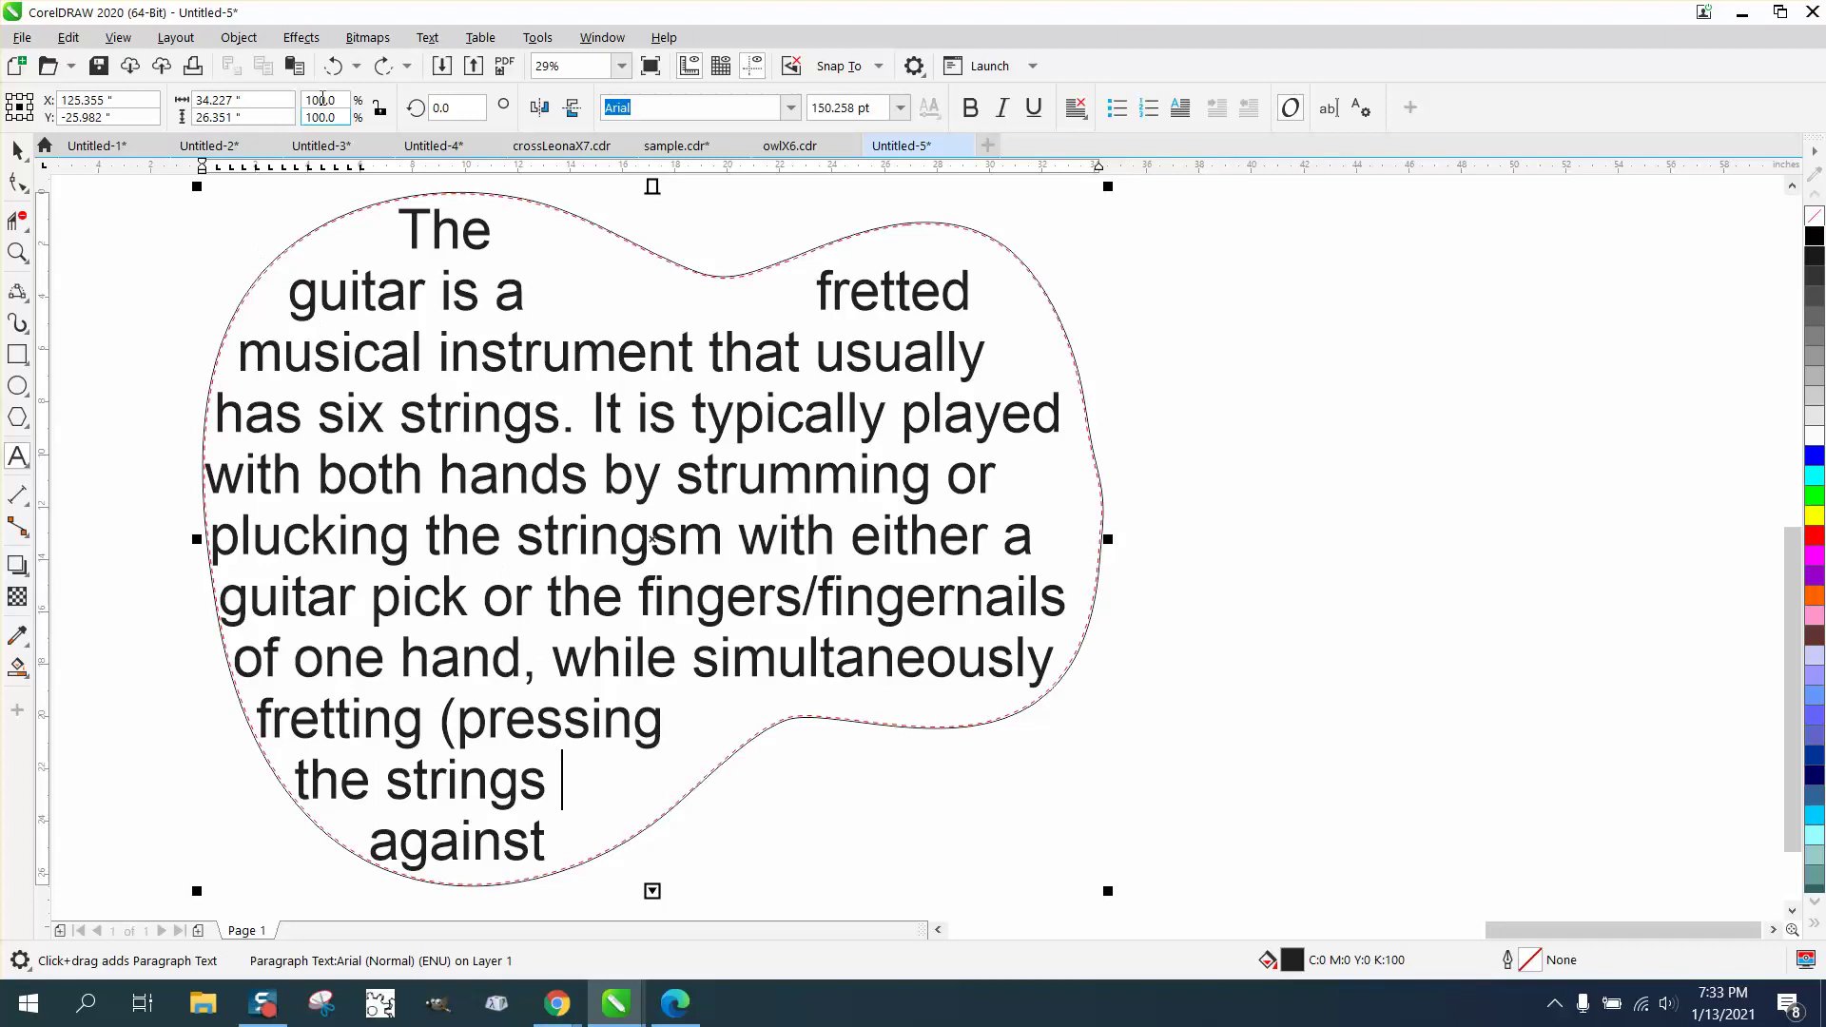
- Undo four times until the second guitar outline is empty, then return to selecting
{"action": "left_click", "coordinate": [334, 66]}
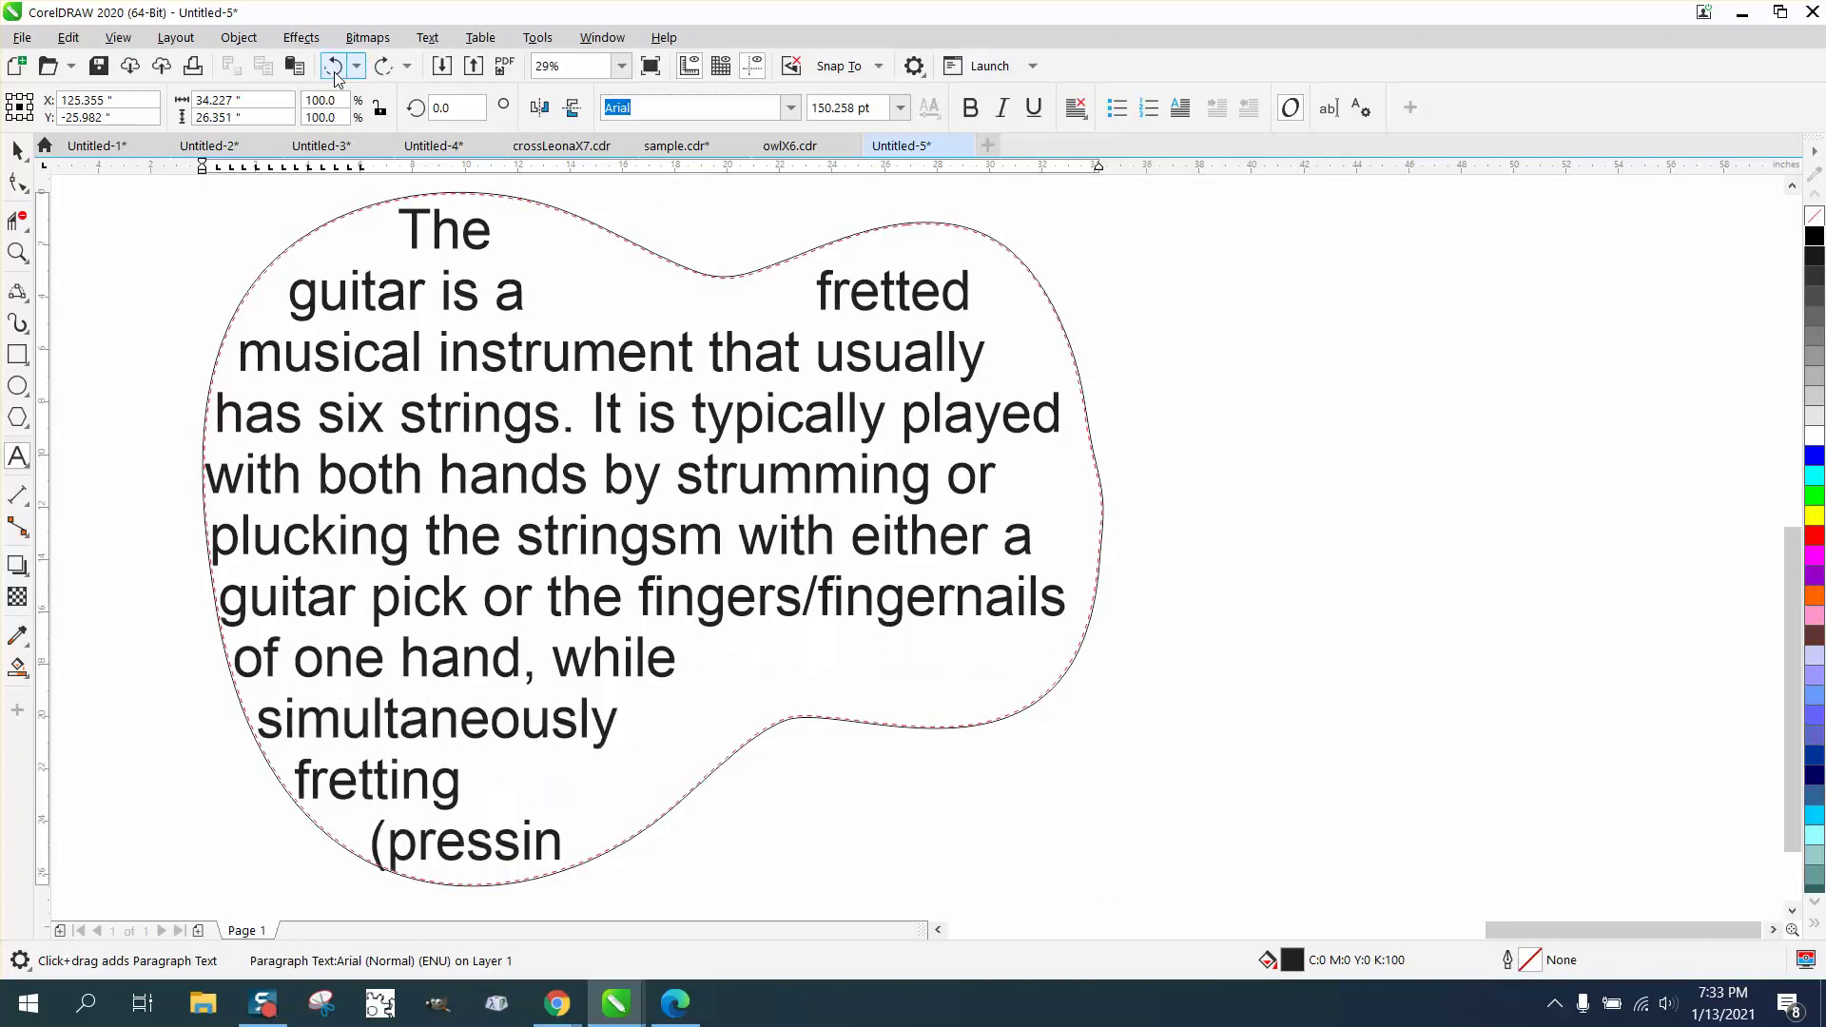
{"action": "left_click", "coordinate": [334, 71]}
{"action": "left_click", "coordinate": [333, 71]}
{"action": "left_click", "coordinate": [334, 71]}
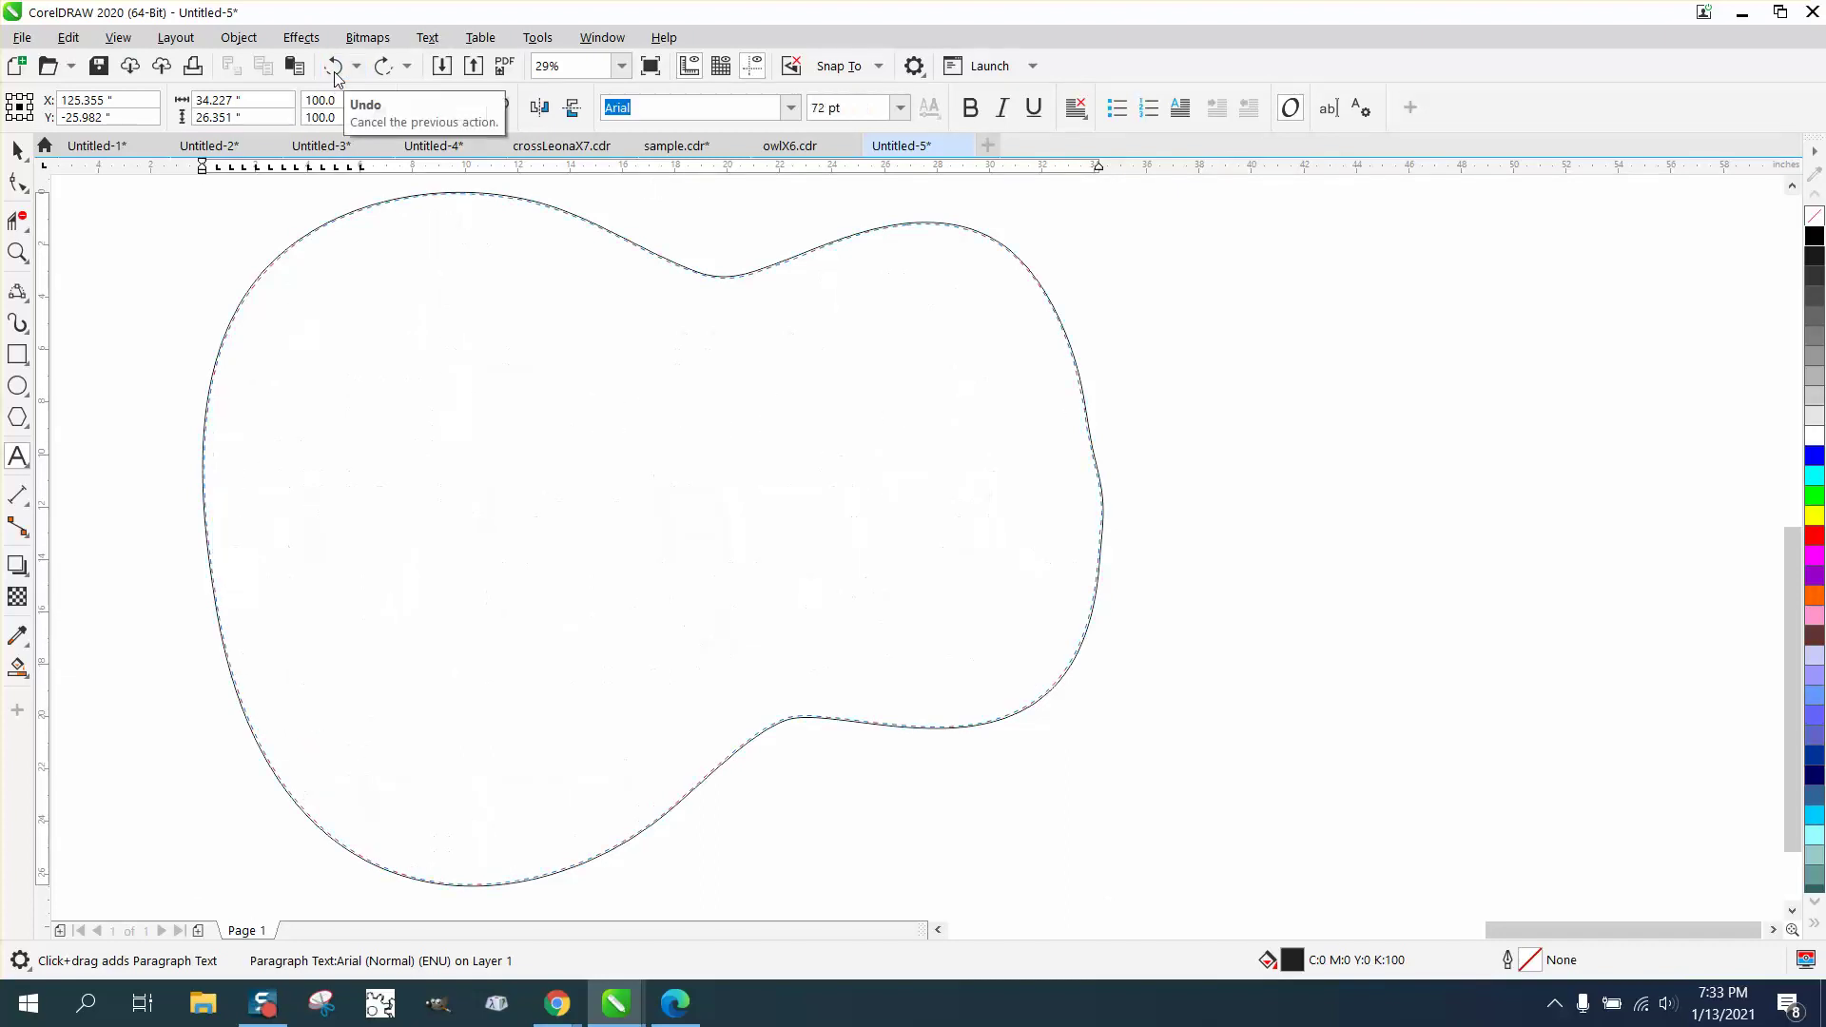
{"action": "key", "text": "space"}
{"action": "scroll", "coordinate": [727, 322], "scroll_direction": "down", "scroll_amount": 3}
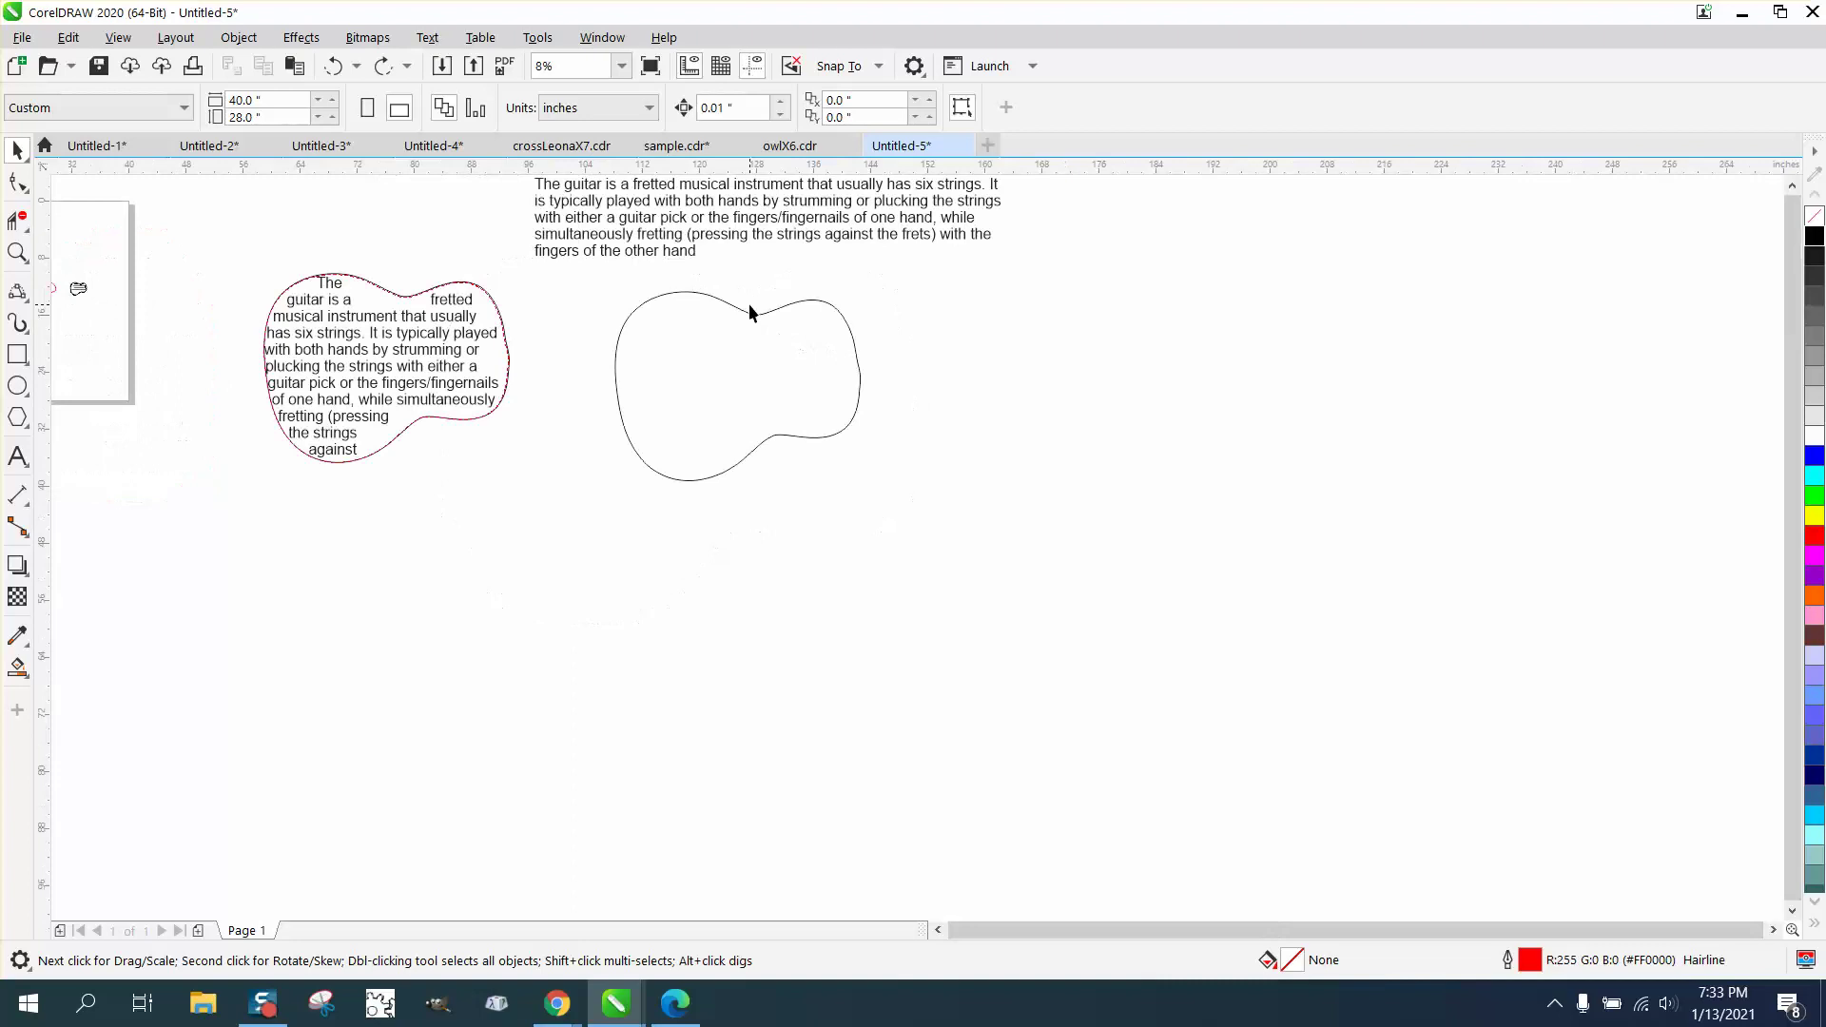
- Set the guitar paragraph to 140 pt, move it right of the empty outline, and zoom in on both
{"action": "left_click", "coordinate": [720, 244]}
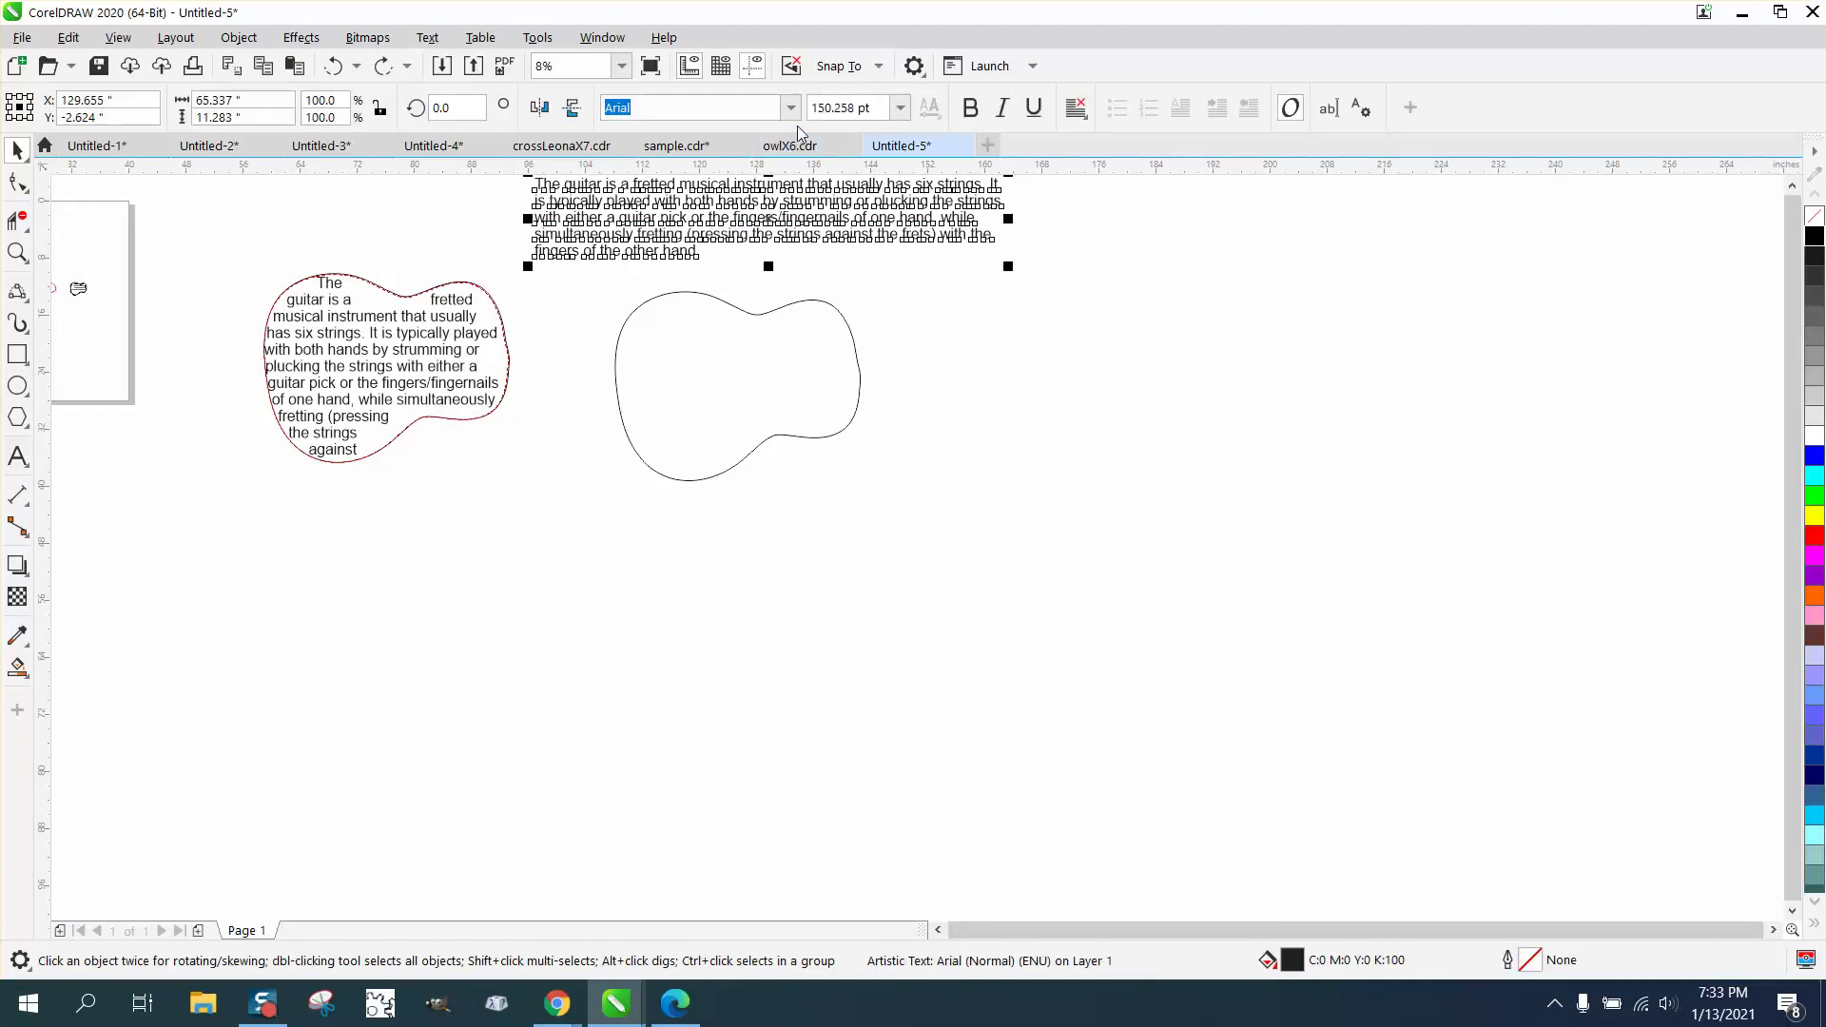
{"action": "left_click", "coordinate": [899, 112]}
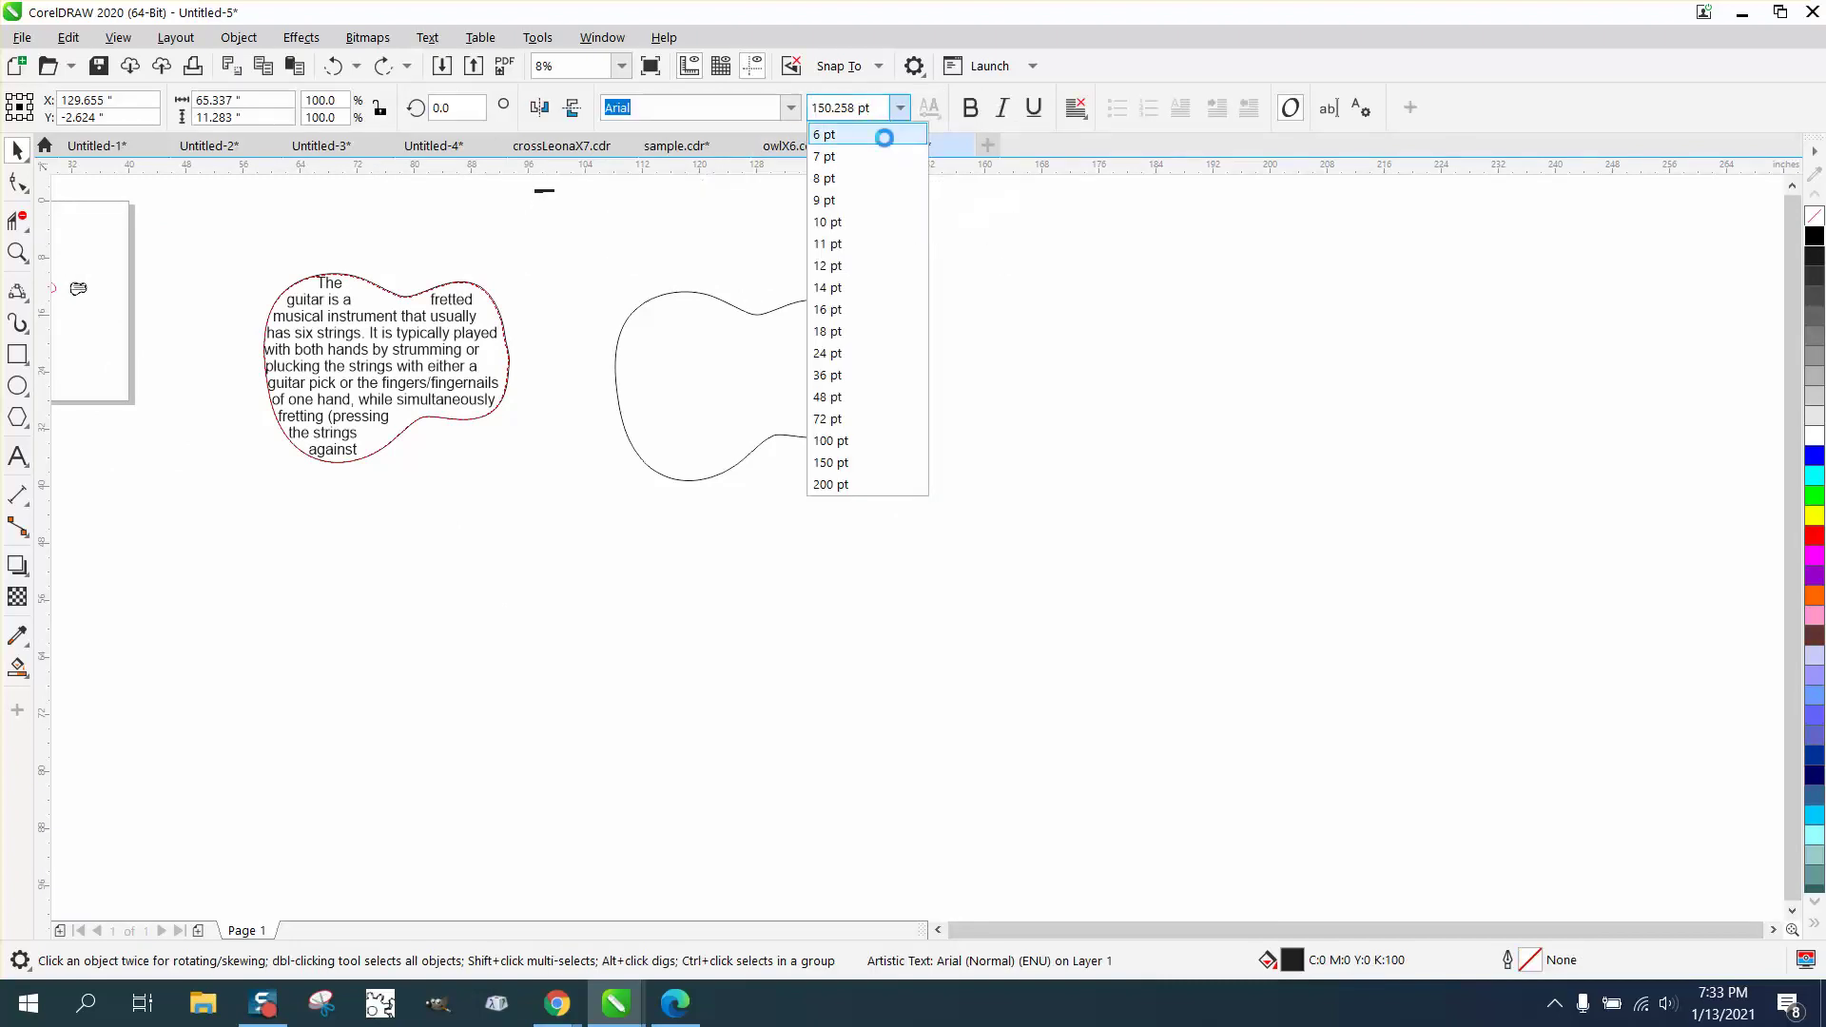
{"action": "left_click", "coordinate": [1015, 220]}
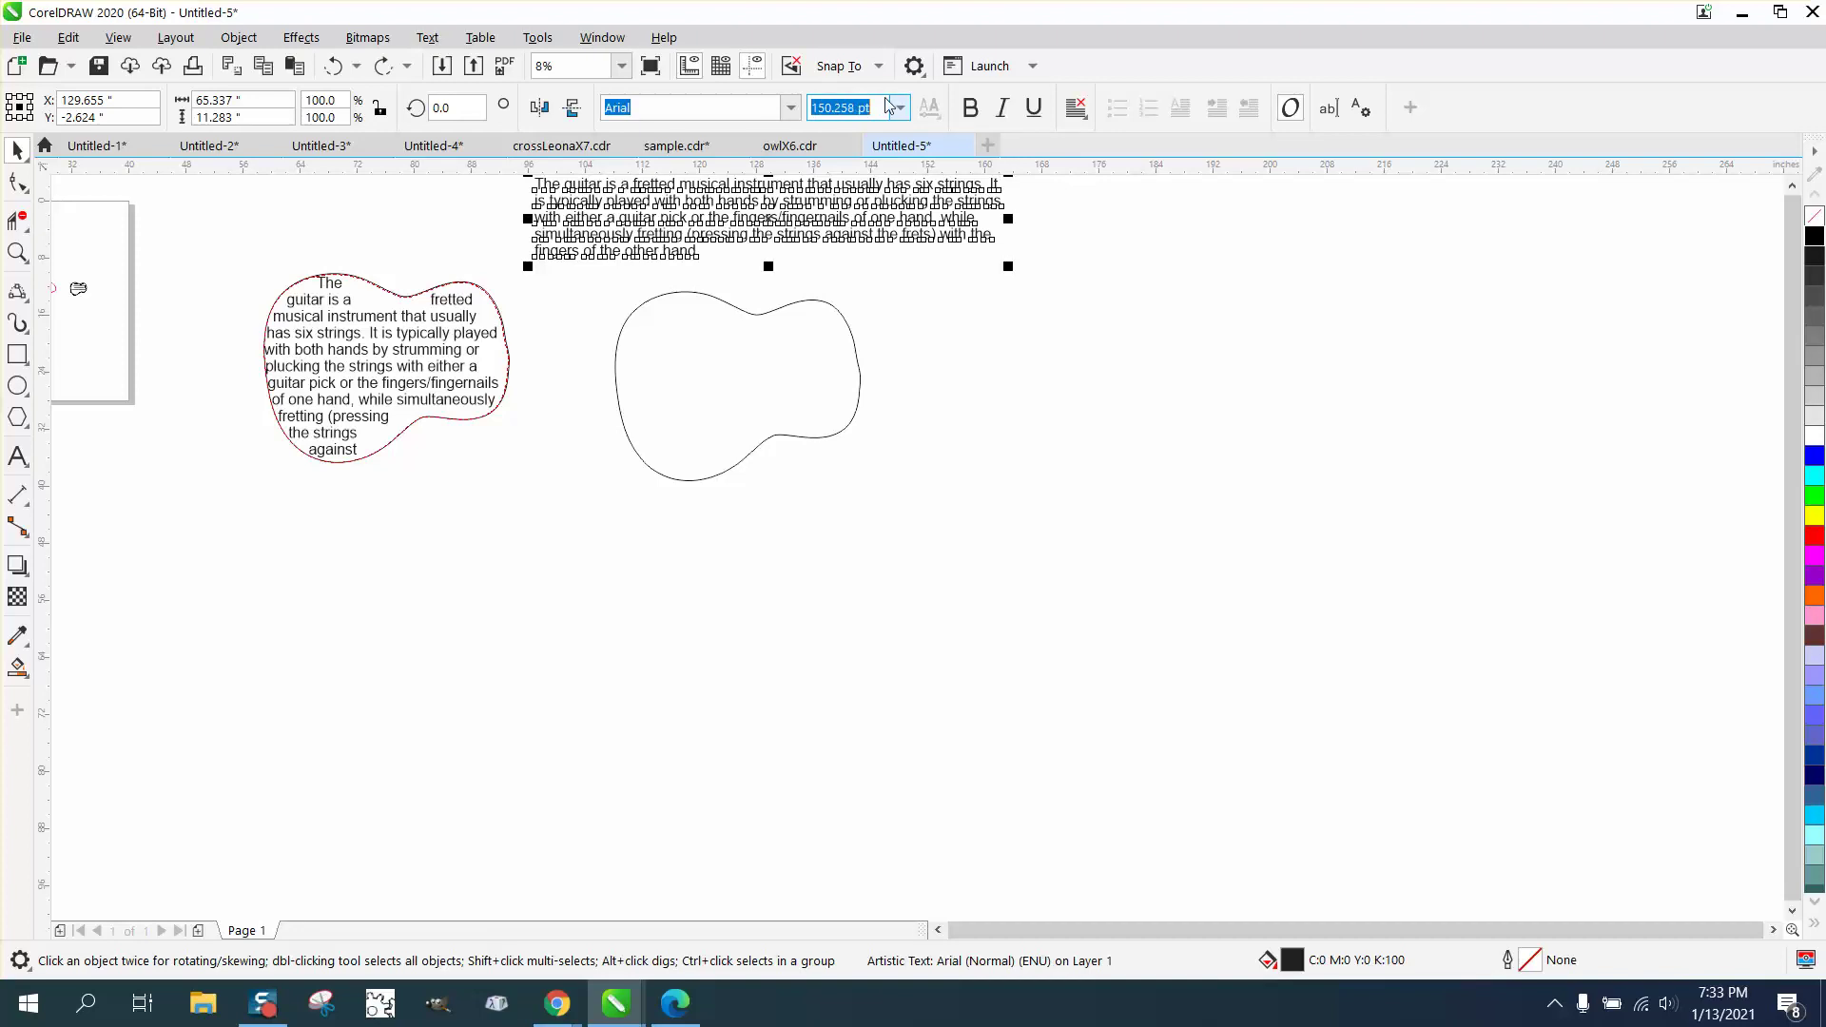
{"action": "type", "text": "140"}
{"action": "key", "text": "Return"}
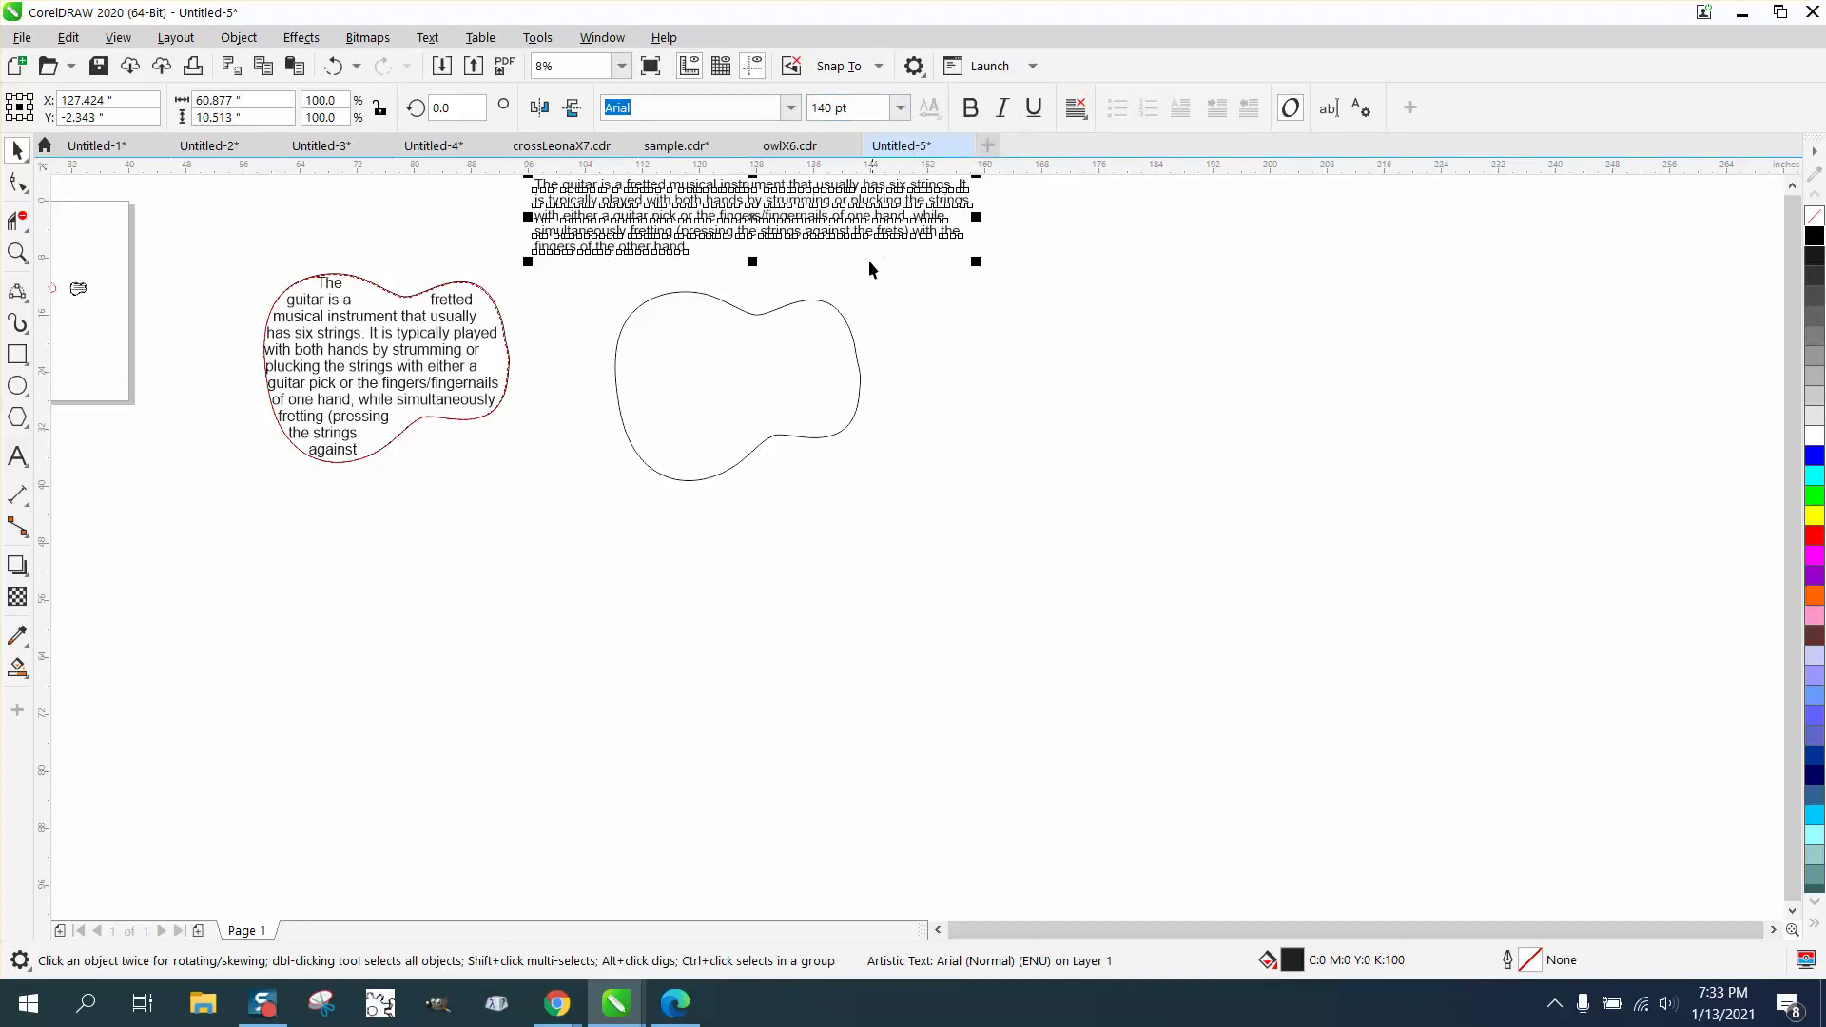
{"action": "left_click_drag", "start_coordinate": [789, 219], "coordinate": [1142, 350]}
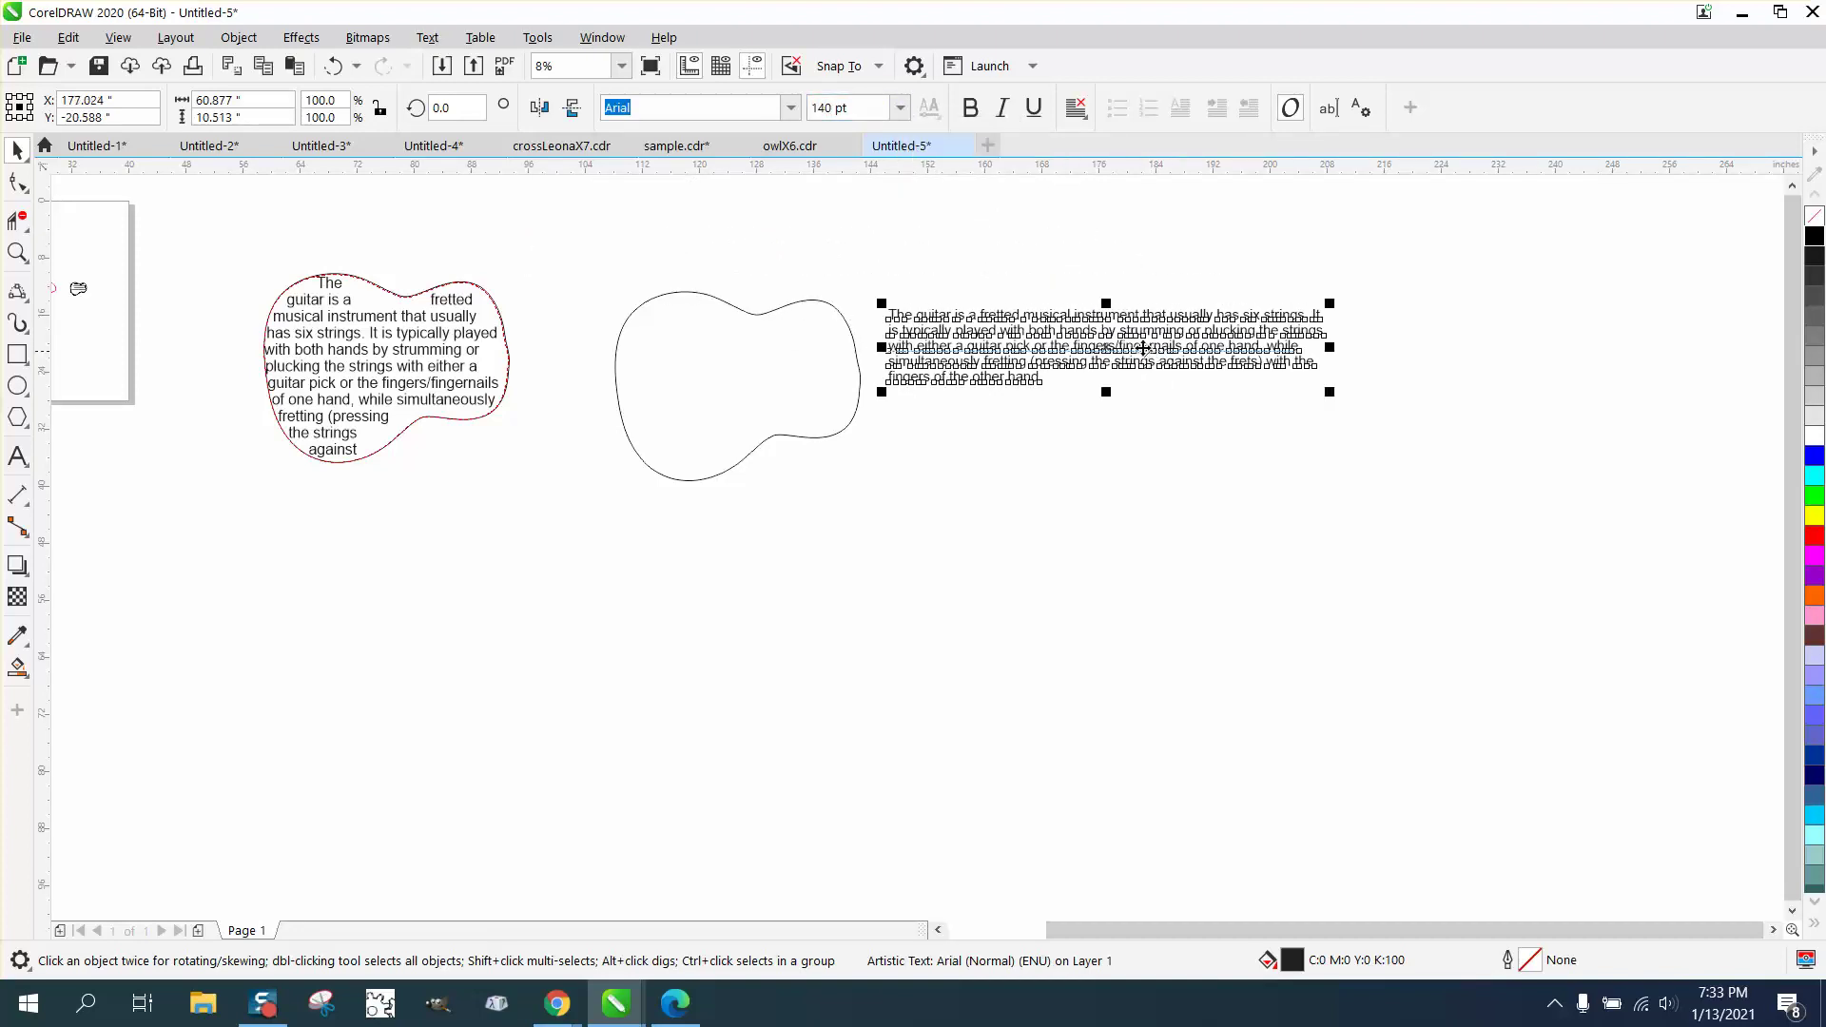
{"action": "left_click", "coordinate": [17, 252]}
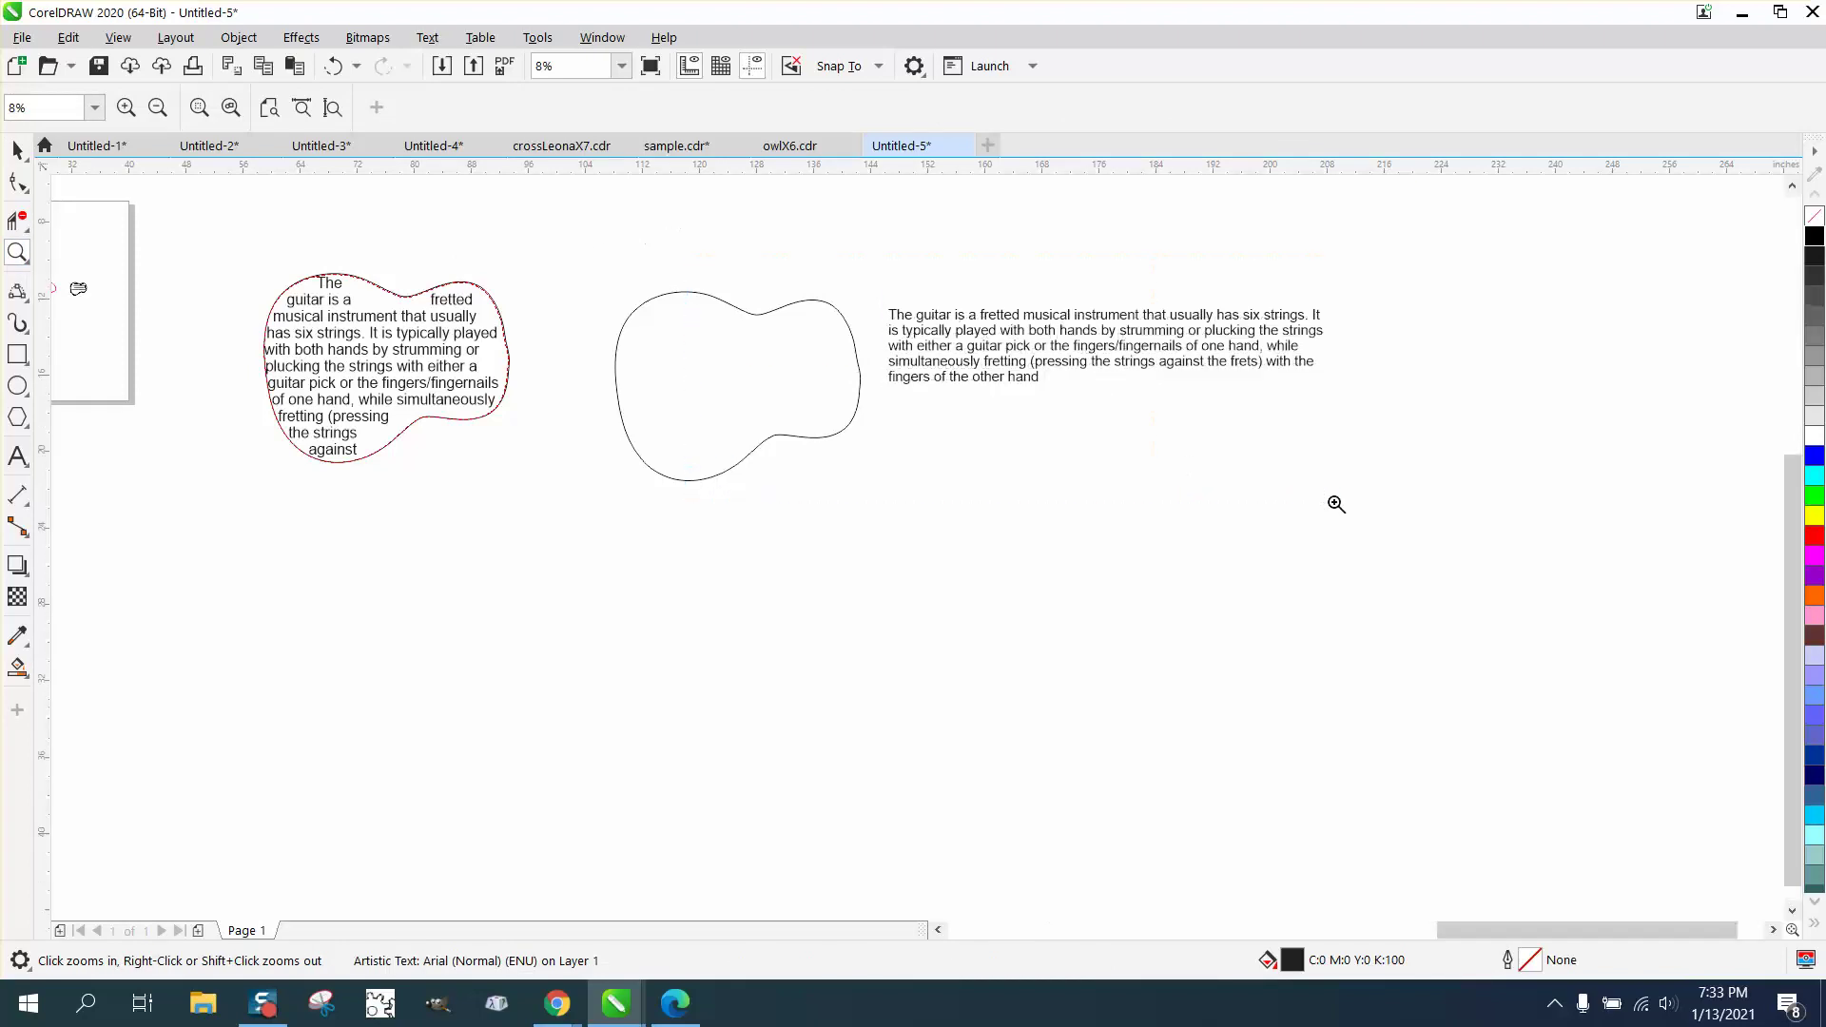
{"action": "left_click_drag", "start_coordinate": [1336, 503], "coordinate": [692, 252]}
- Copy the 140 pt paragraph and paste it inside the empty guitar outline
{"action": "left_click", "coordinate": [18, 149]}
{"action": "scroll", "coordinate": [631, 344], "scroll_direction": "down", "scroll_amount": 2}
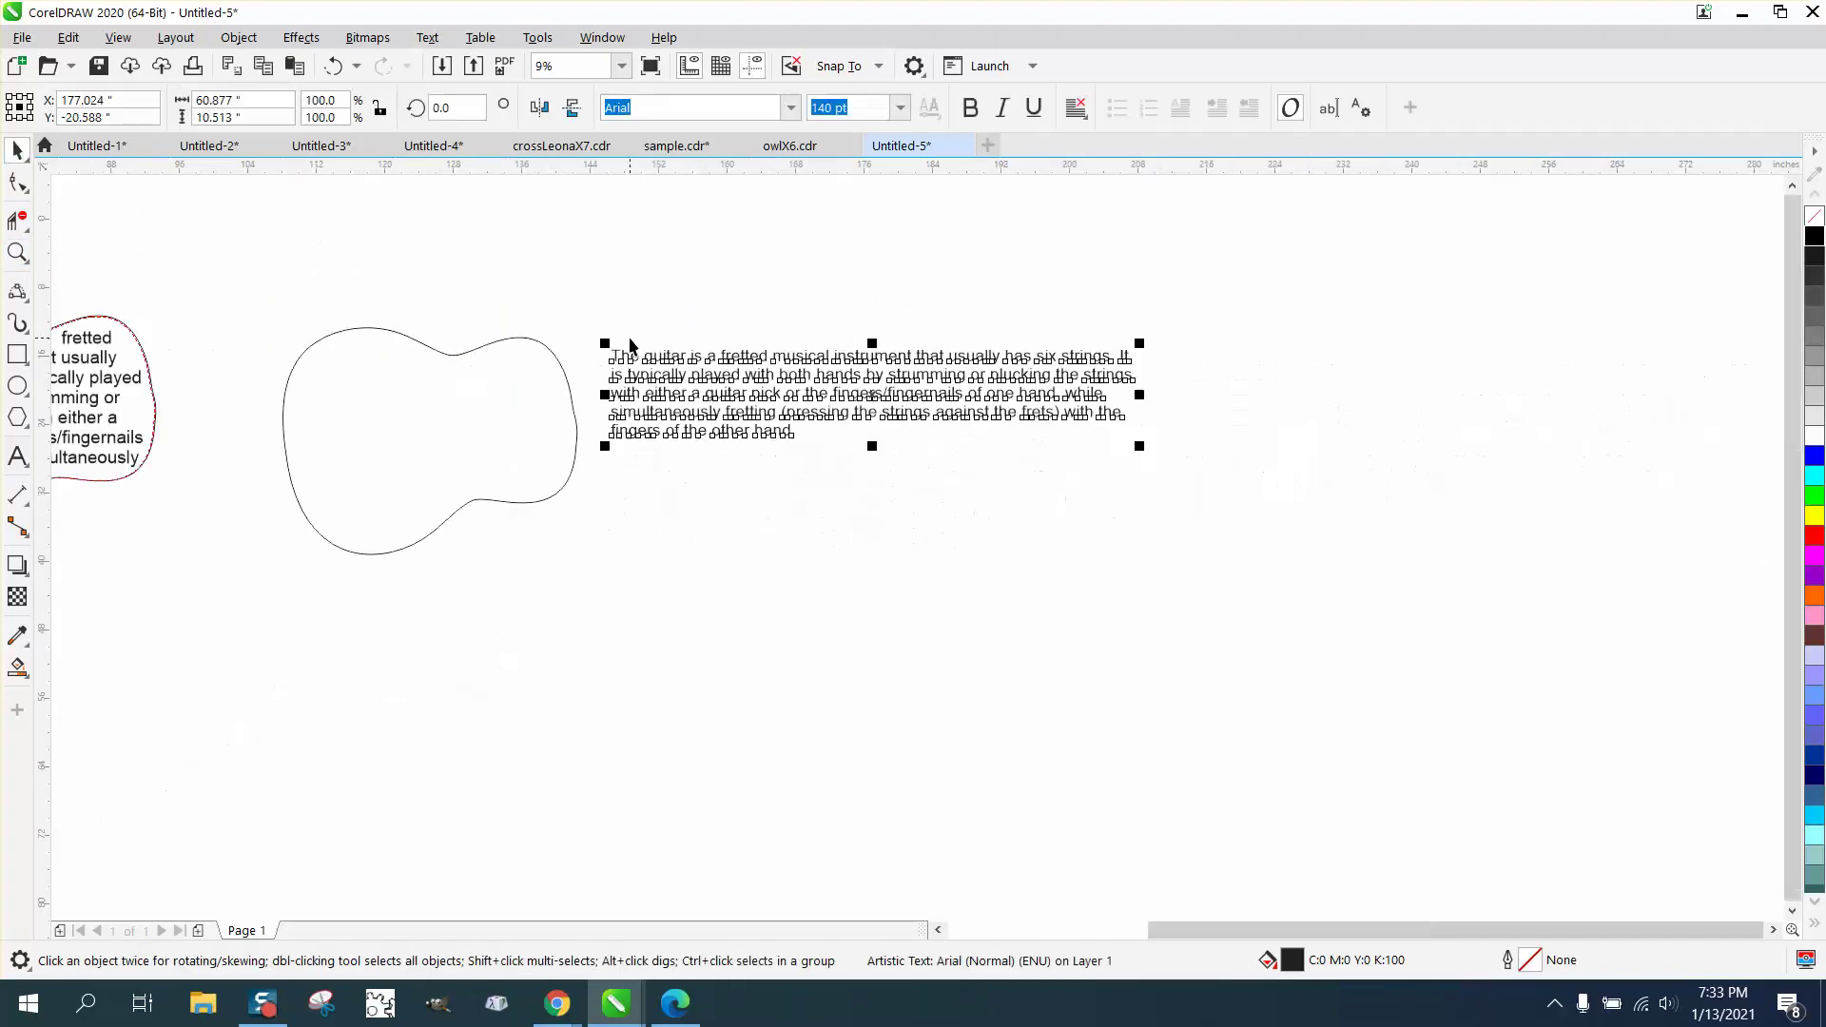
{"action": "right_click", "coordinate": [669, 372]}
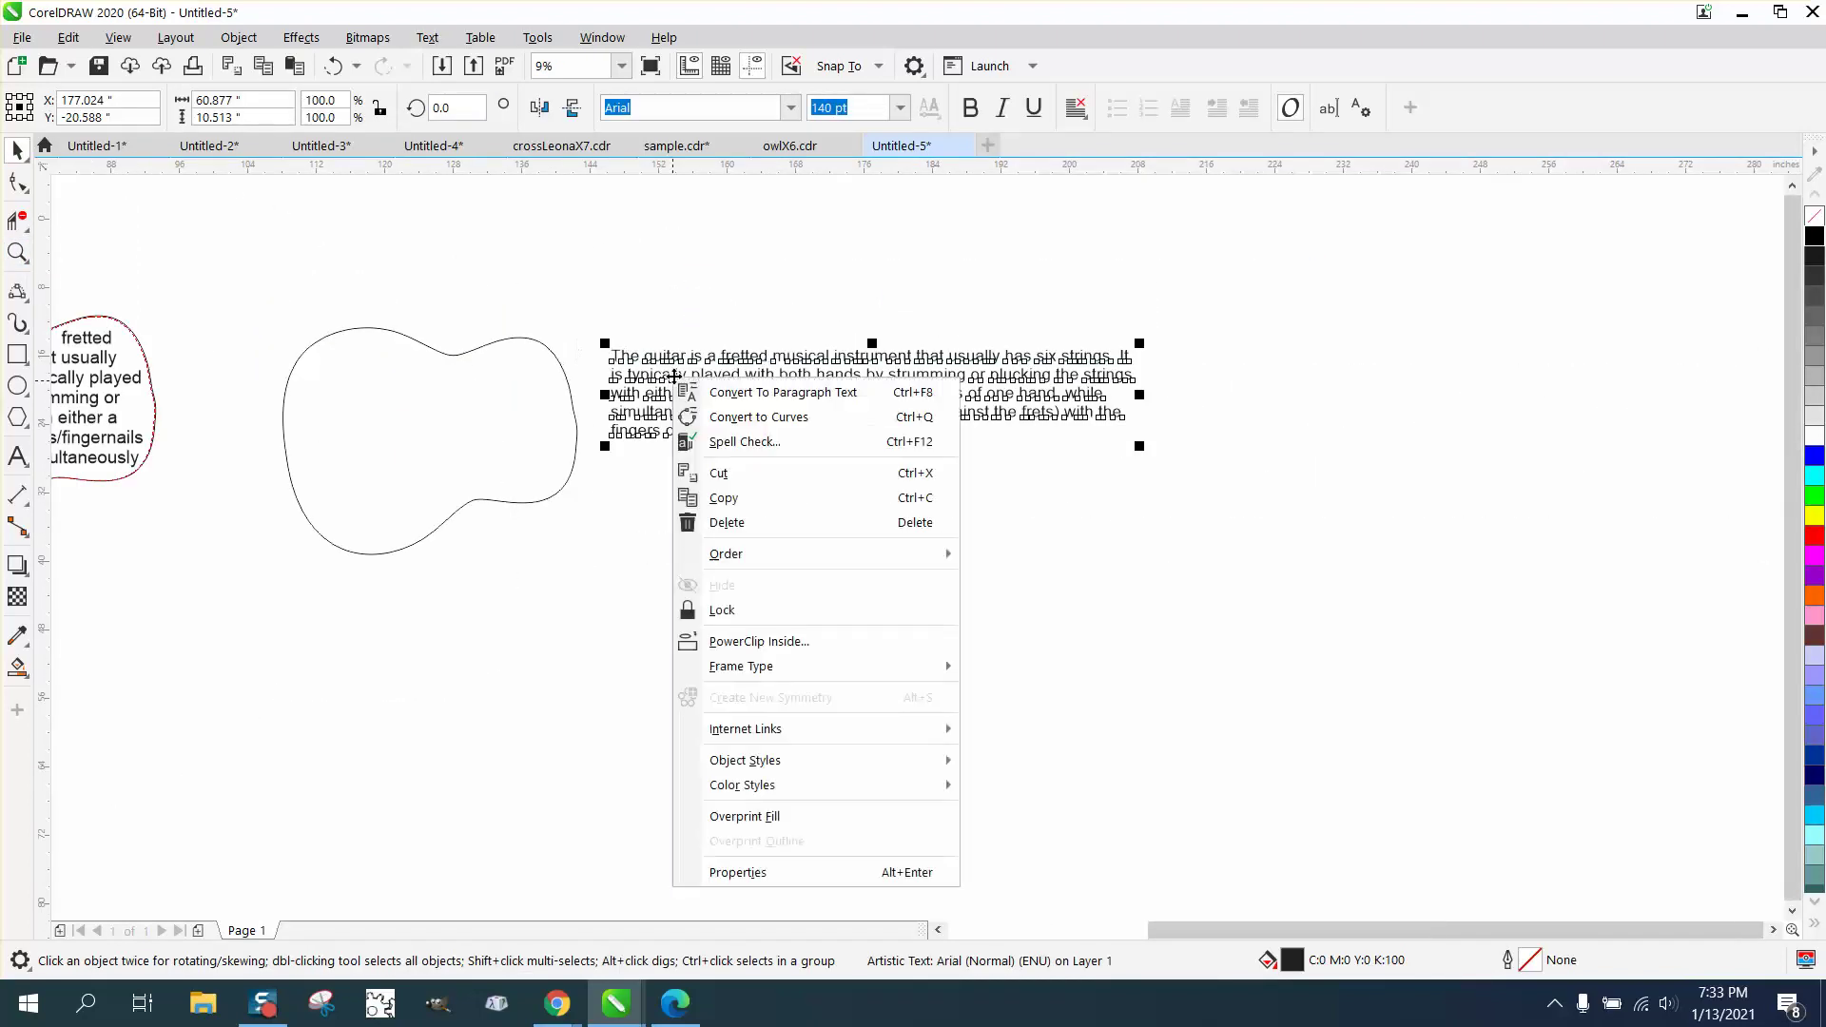
{"action": "left_click", "coordinate": [735, 502]}
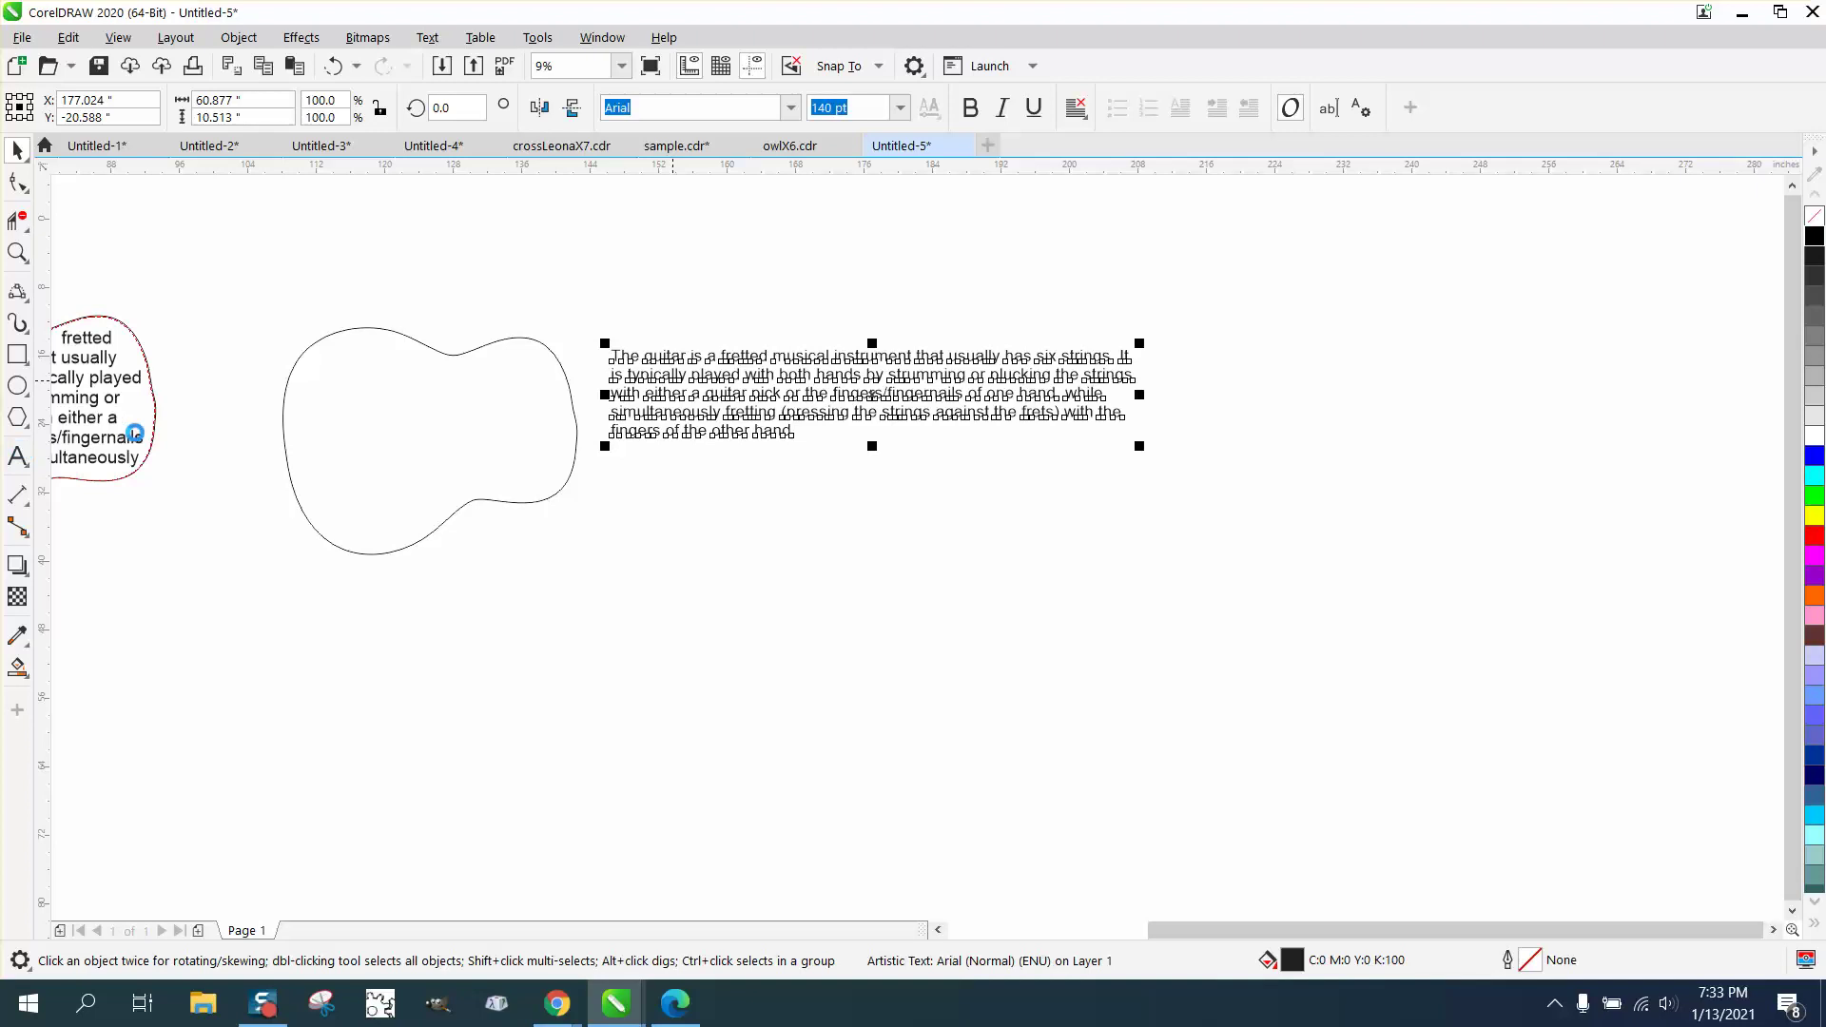
{"action": "left_click", "coordinate": [31, 456]}
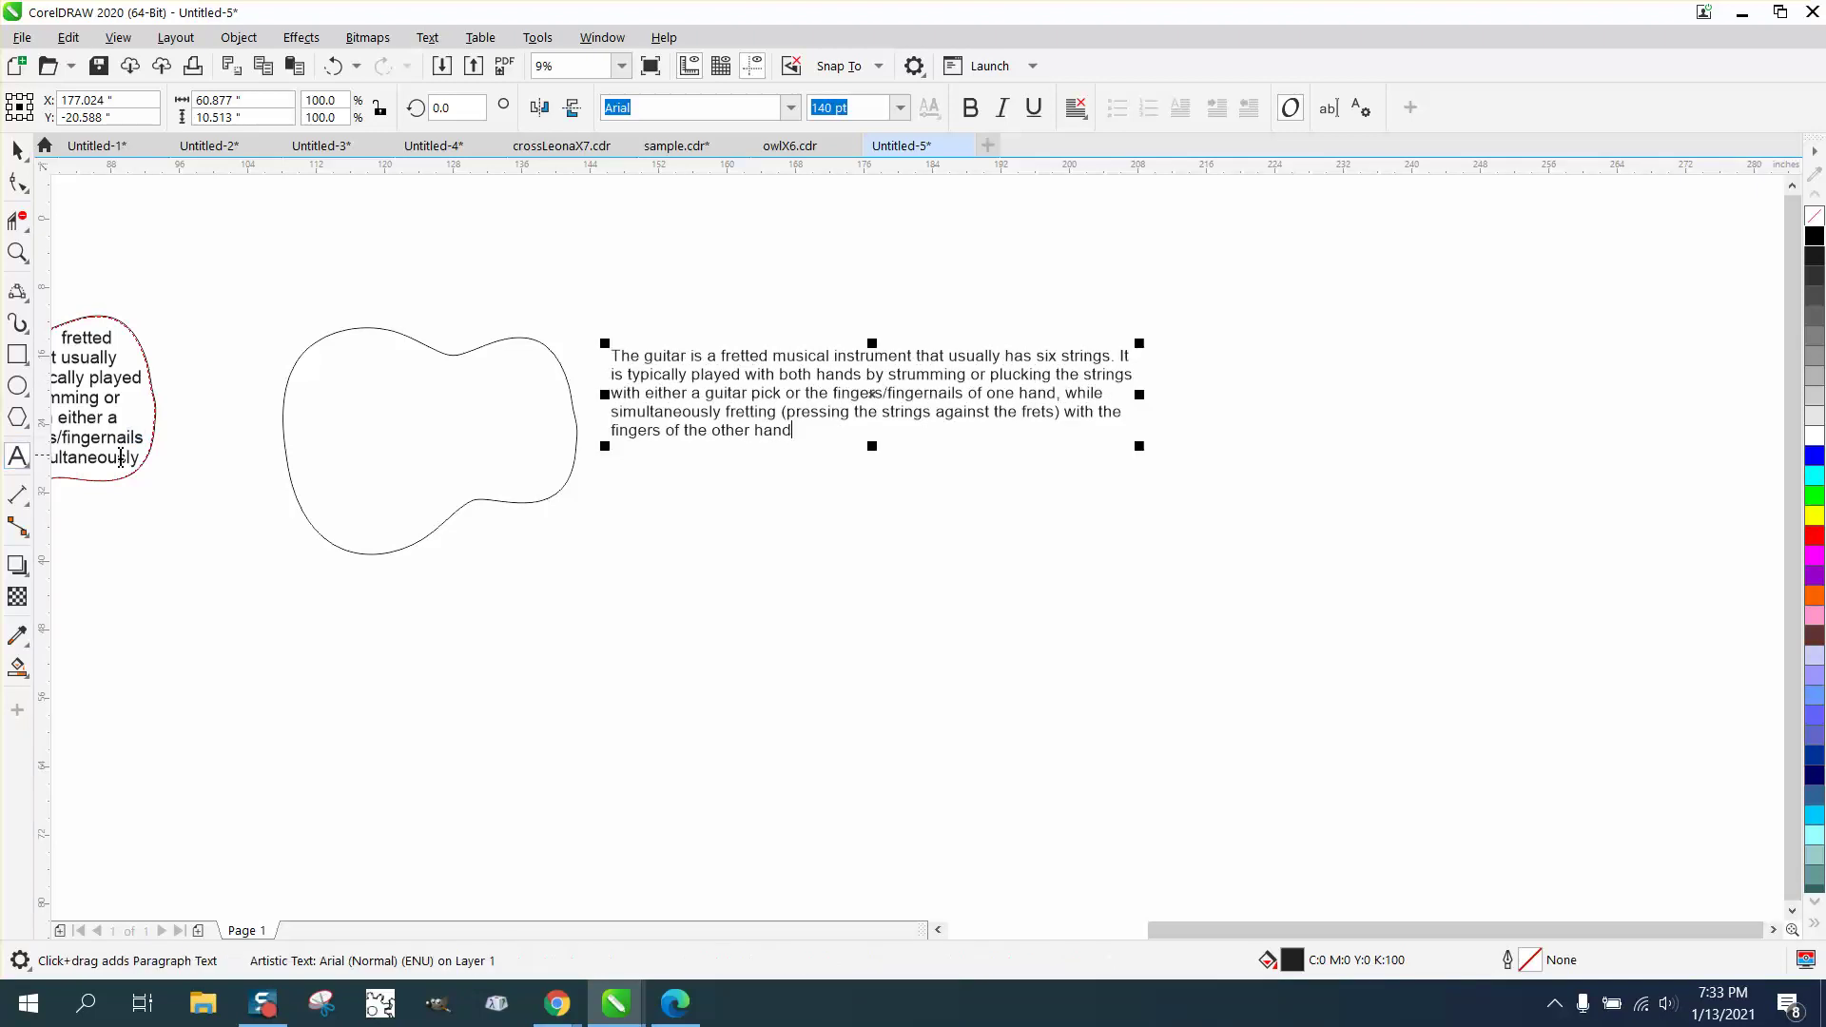
{"action": "left_click", "coordinate": [285, 447]}
{"action": "right_click", "coordinate": [287, 448]}
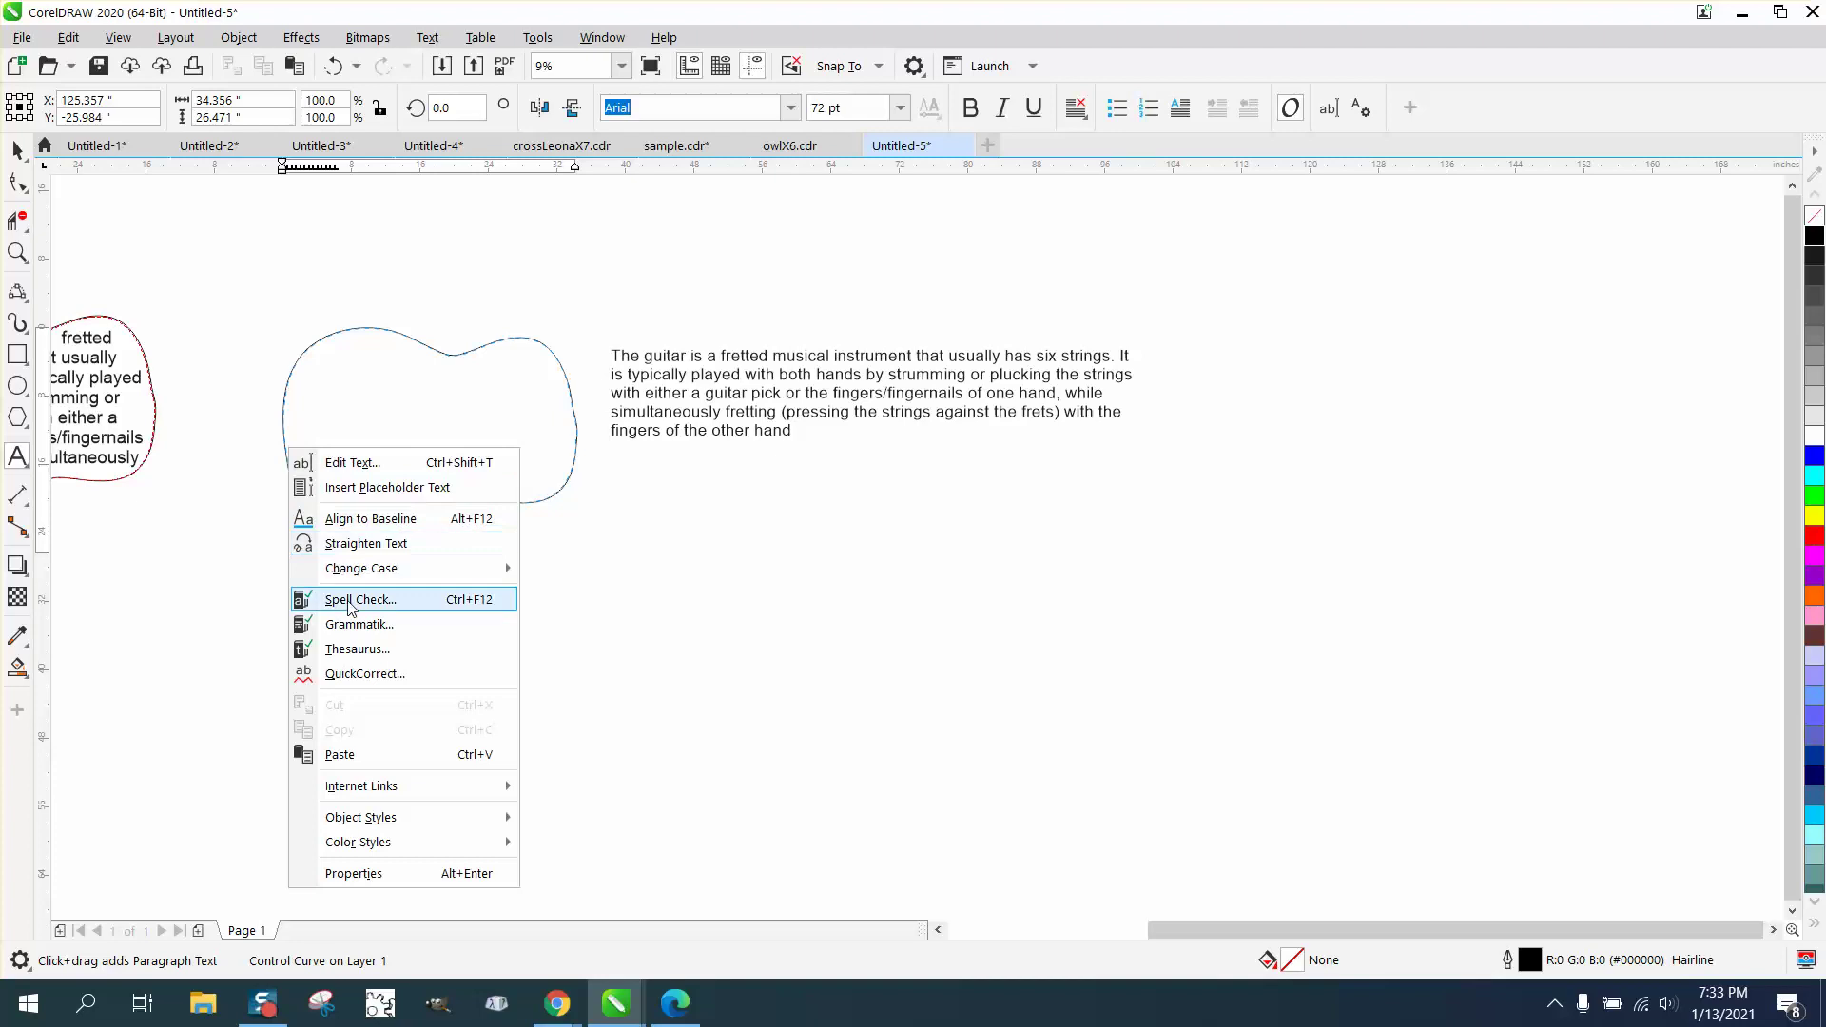
{"action": "left_click", "coordinate": [341, 756]}
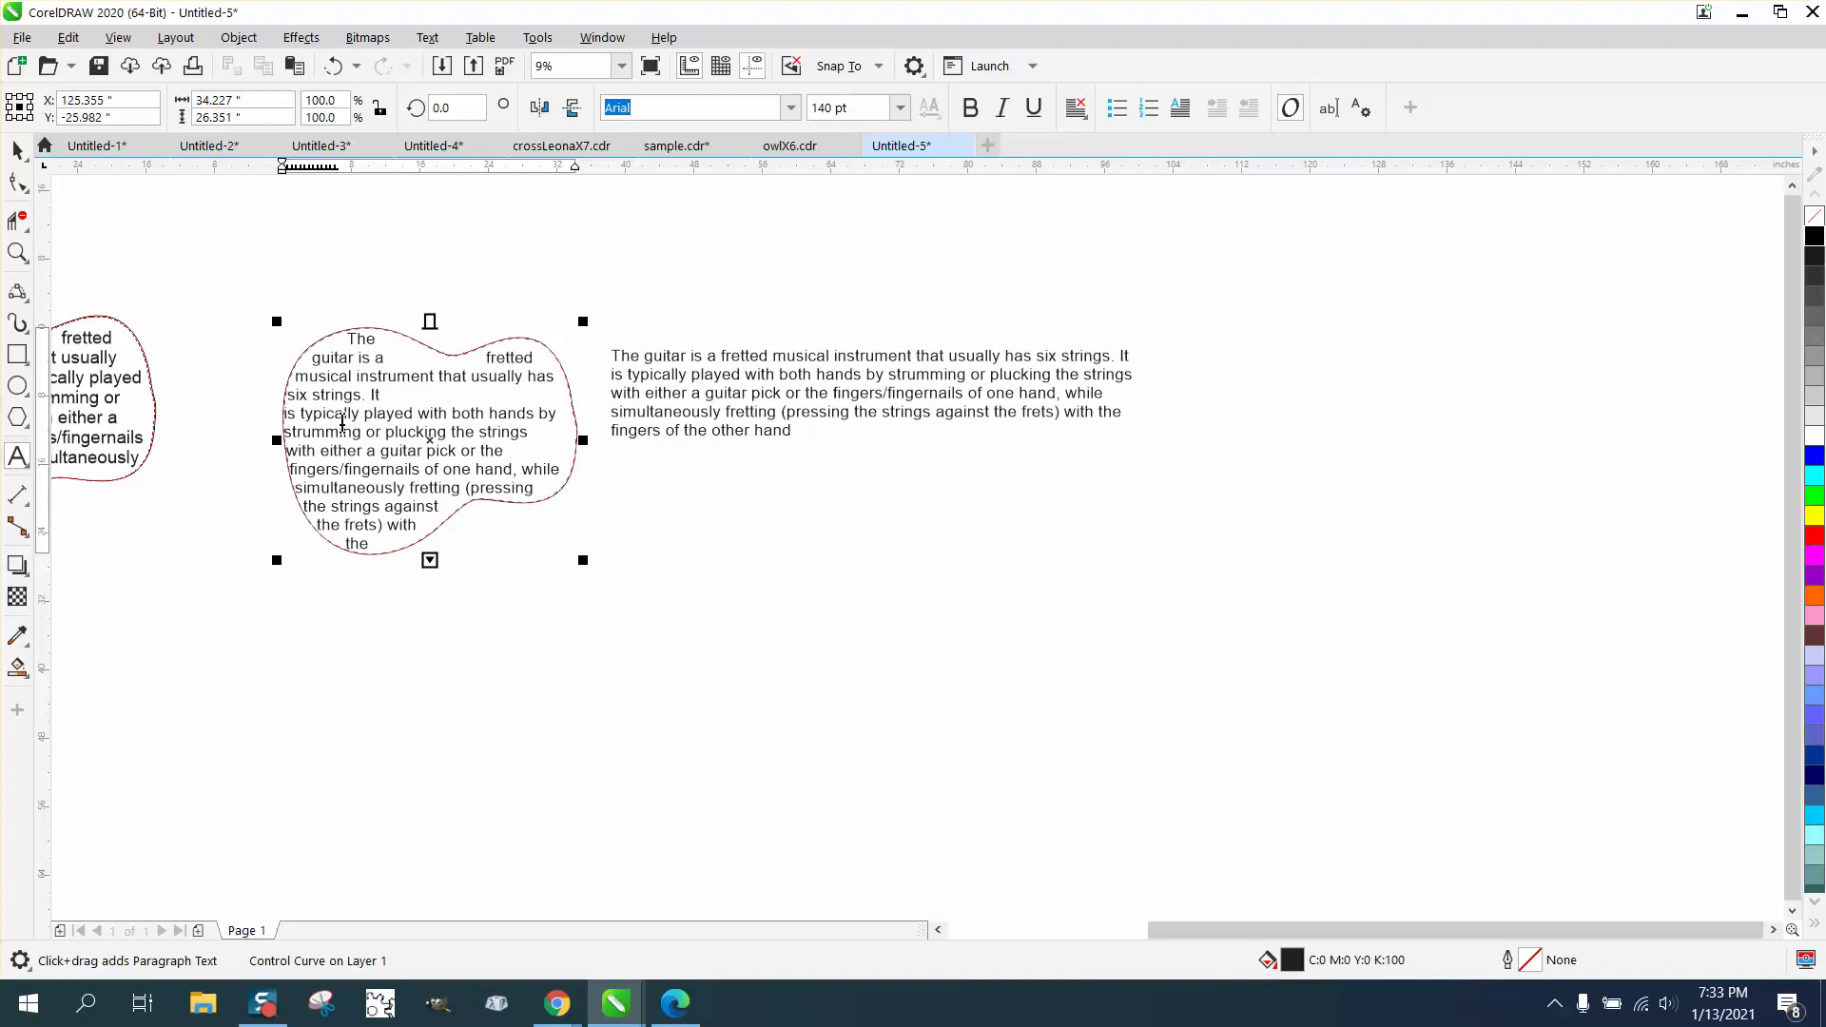
- Zoom in and join the broken lines after 'It', 'the strings' and 'while'
{"action": "left_click", "coordinate": [17, 252]}
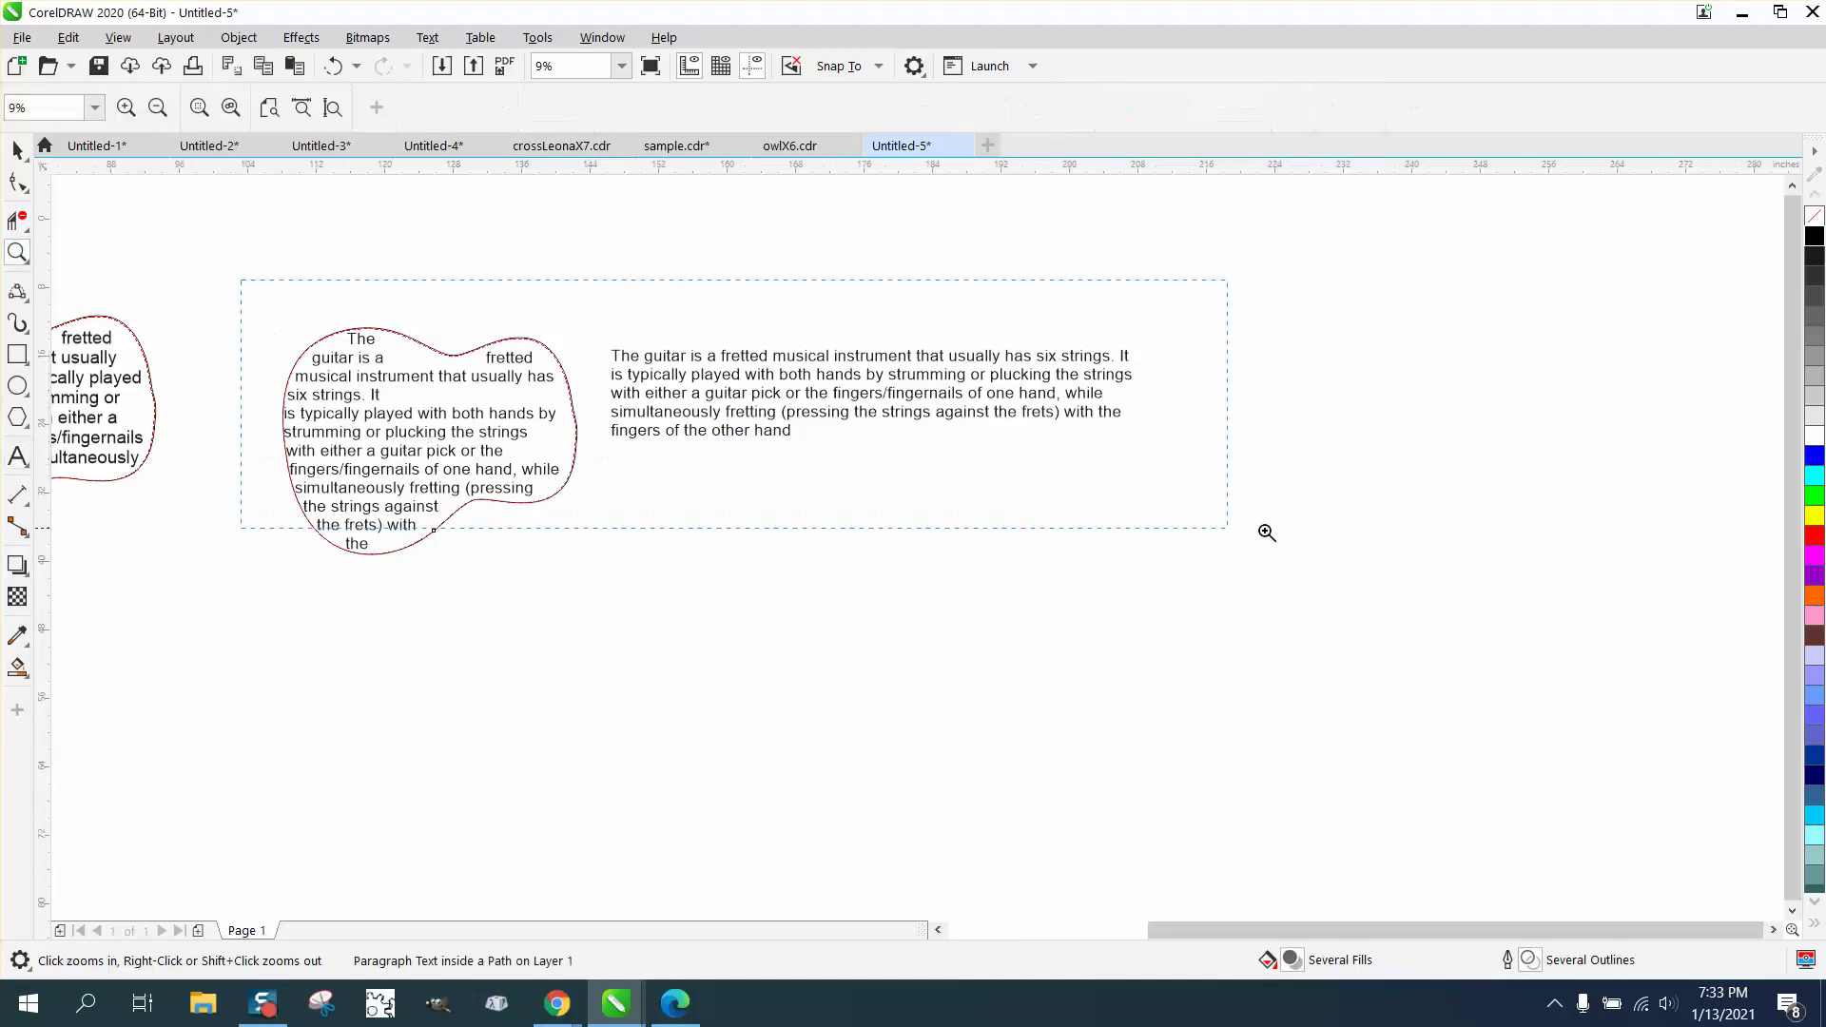
{"action": "left_click", "coordinate": [1365, 547]}
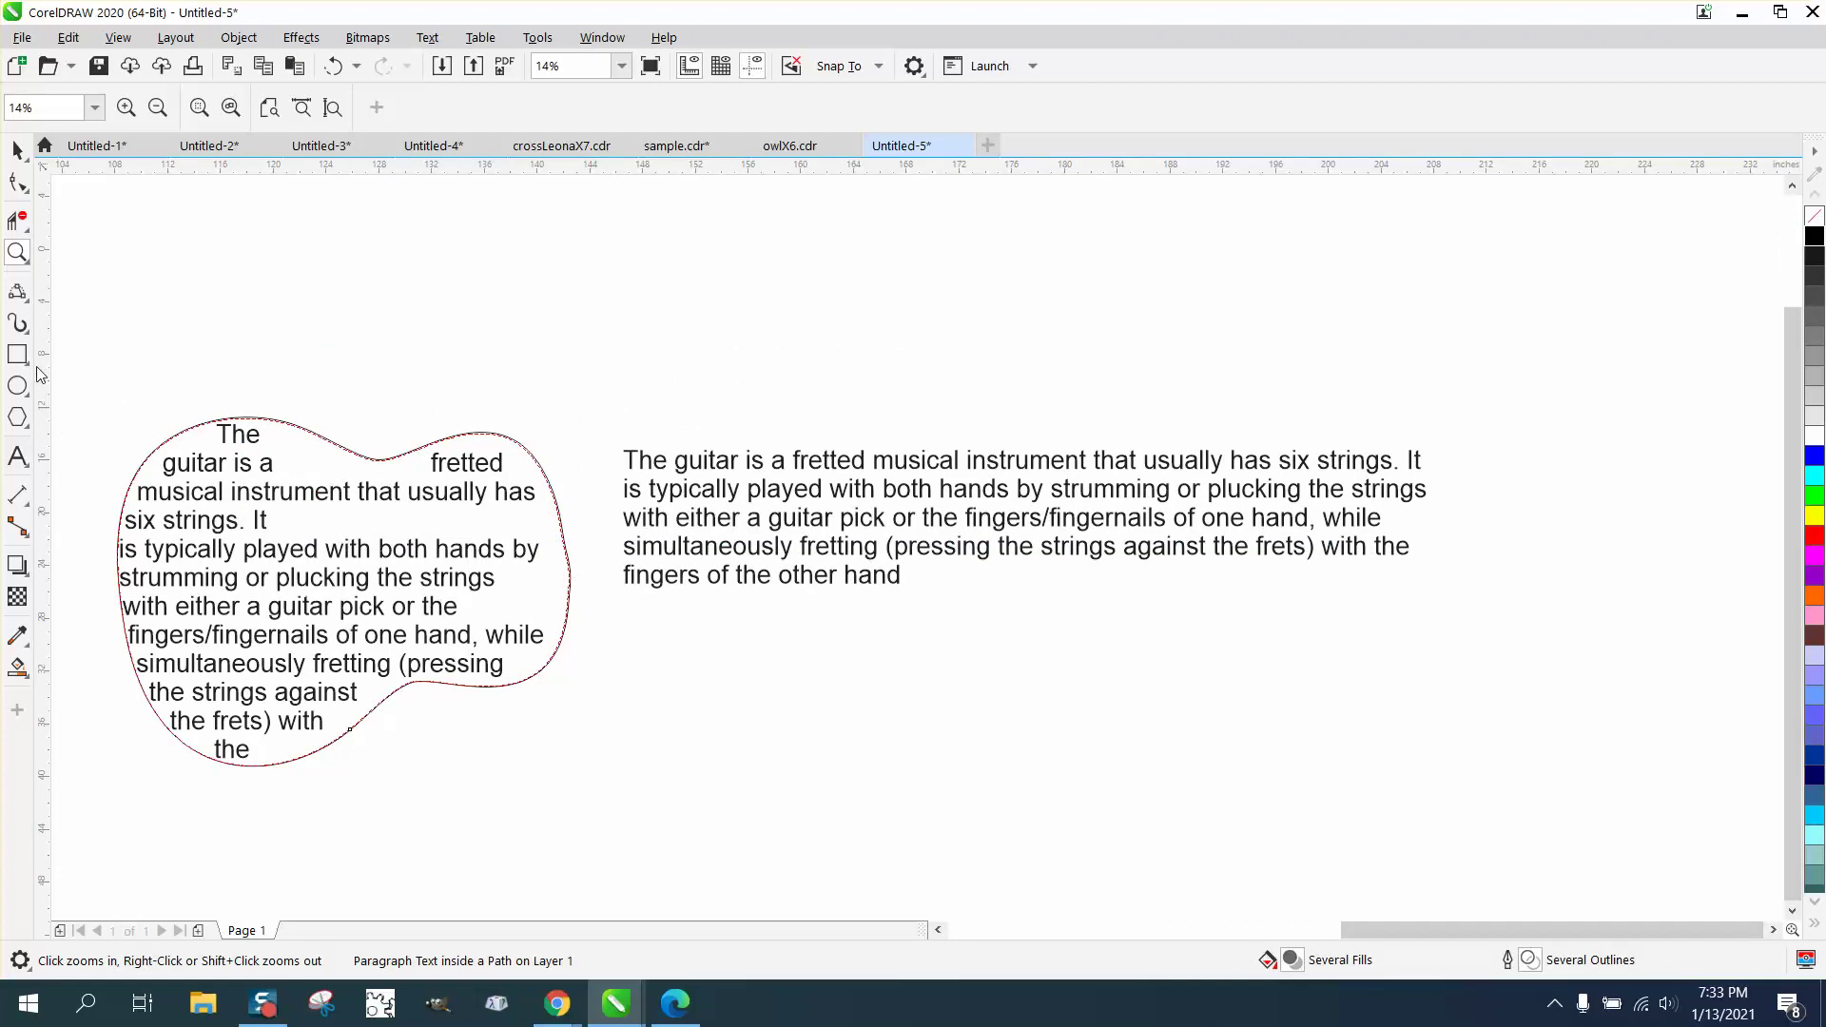
{"action": "left_click", "coordinate": [17, 455]}
{"action": "left_click", "coordinate": [273, 520]}
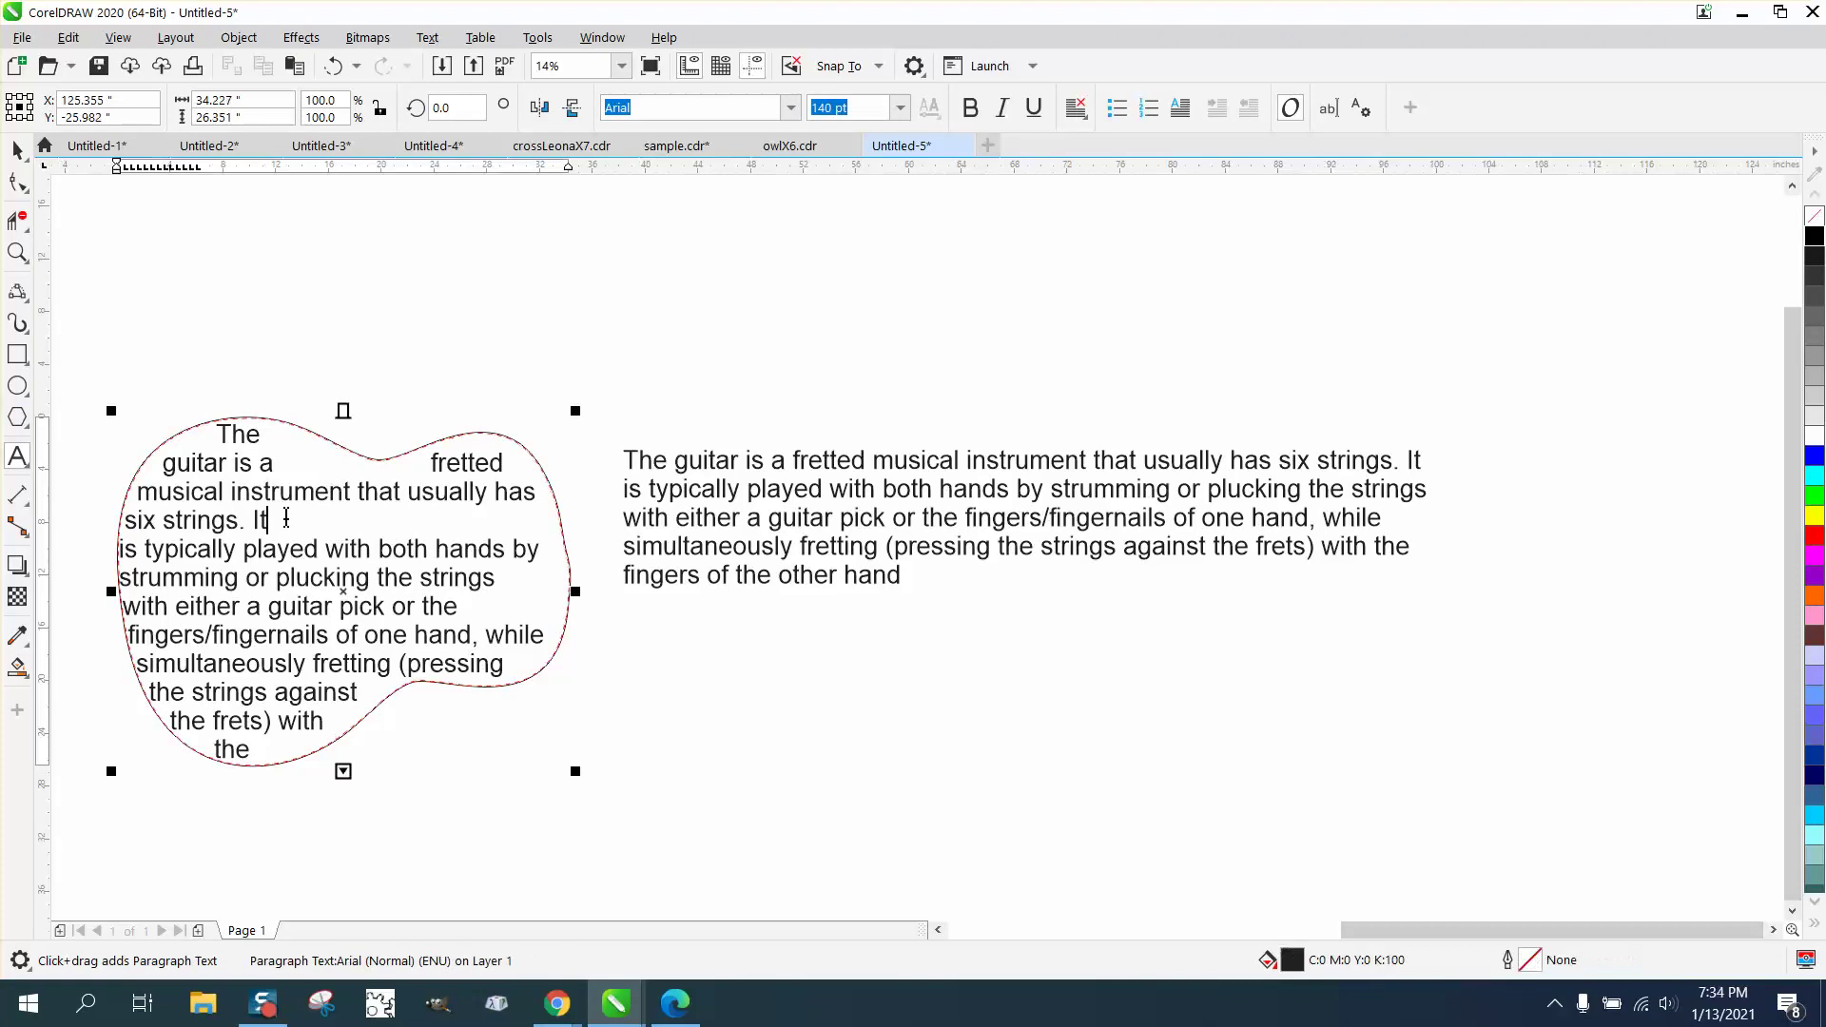
{"action": "key", "text": "Delete"}
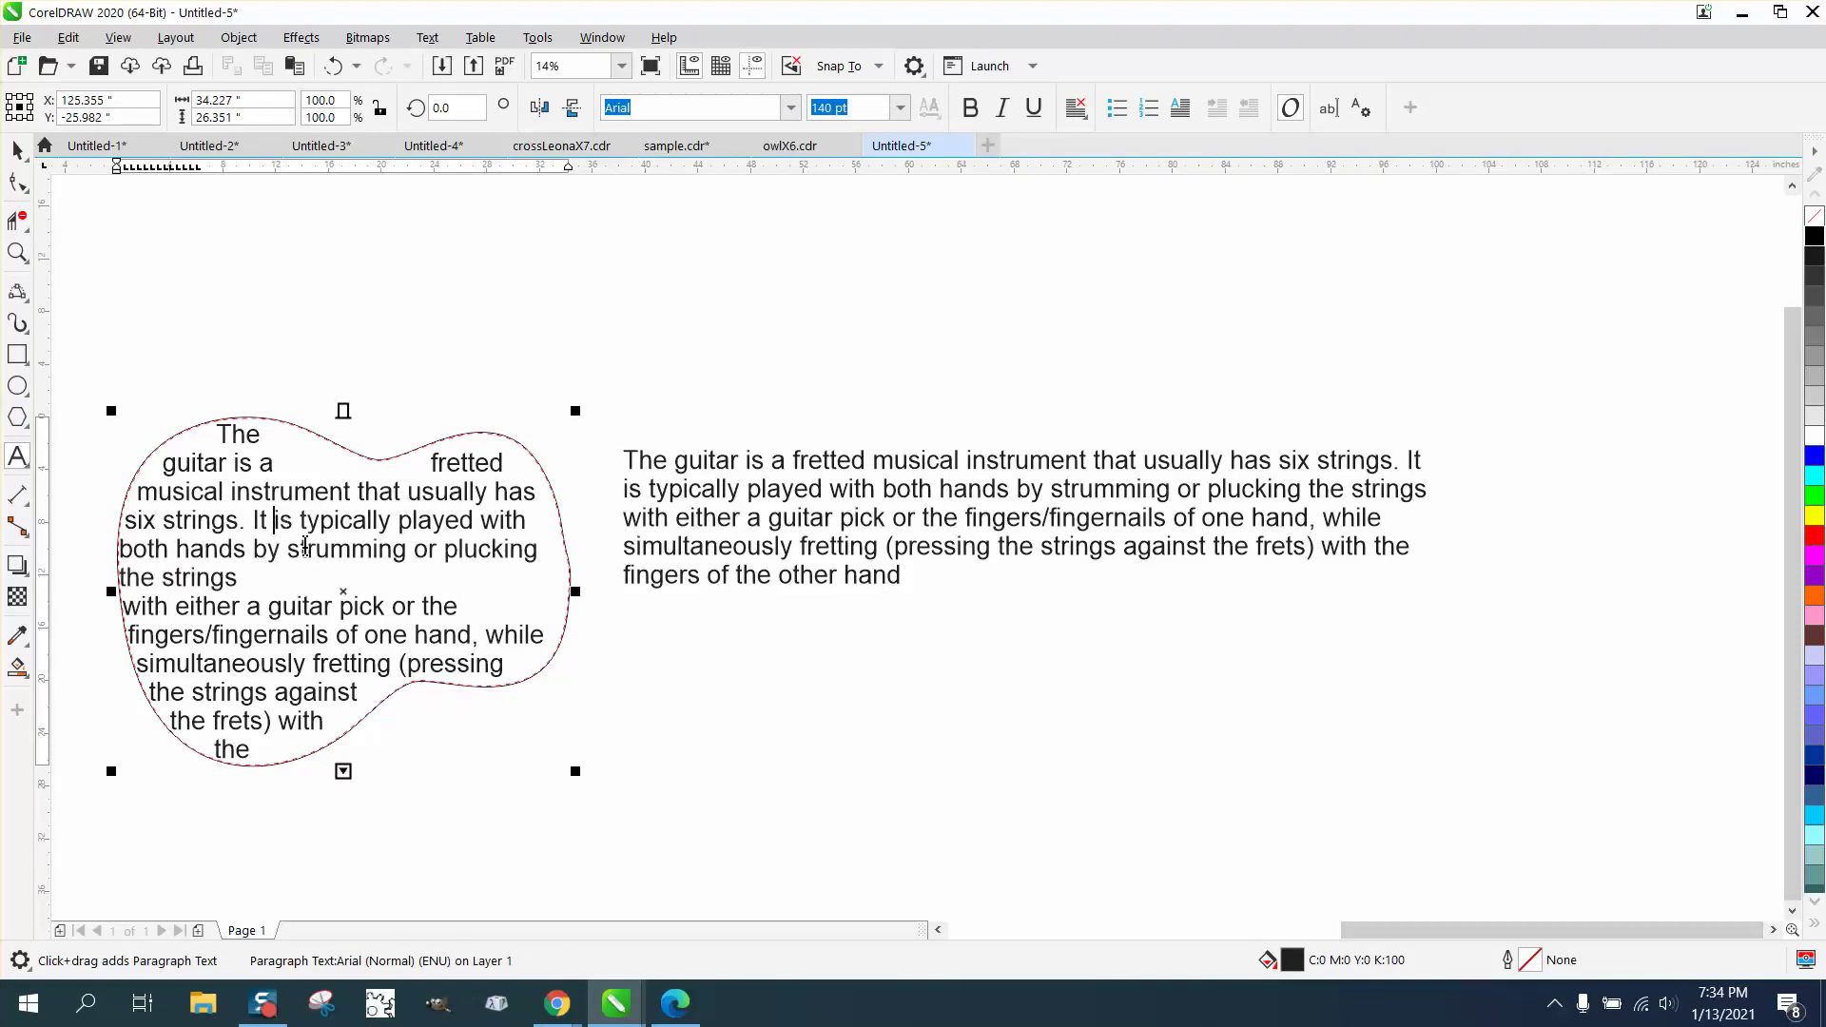
{"action": "left_click", "coordinate": [285, 577]}
{"action": "key", "text": "Delete"}
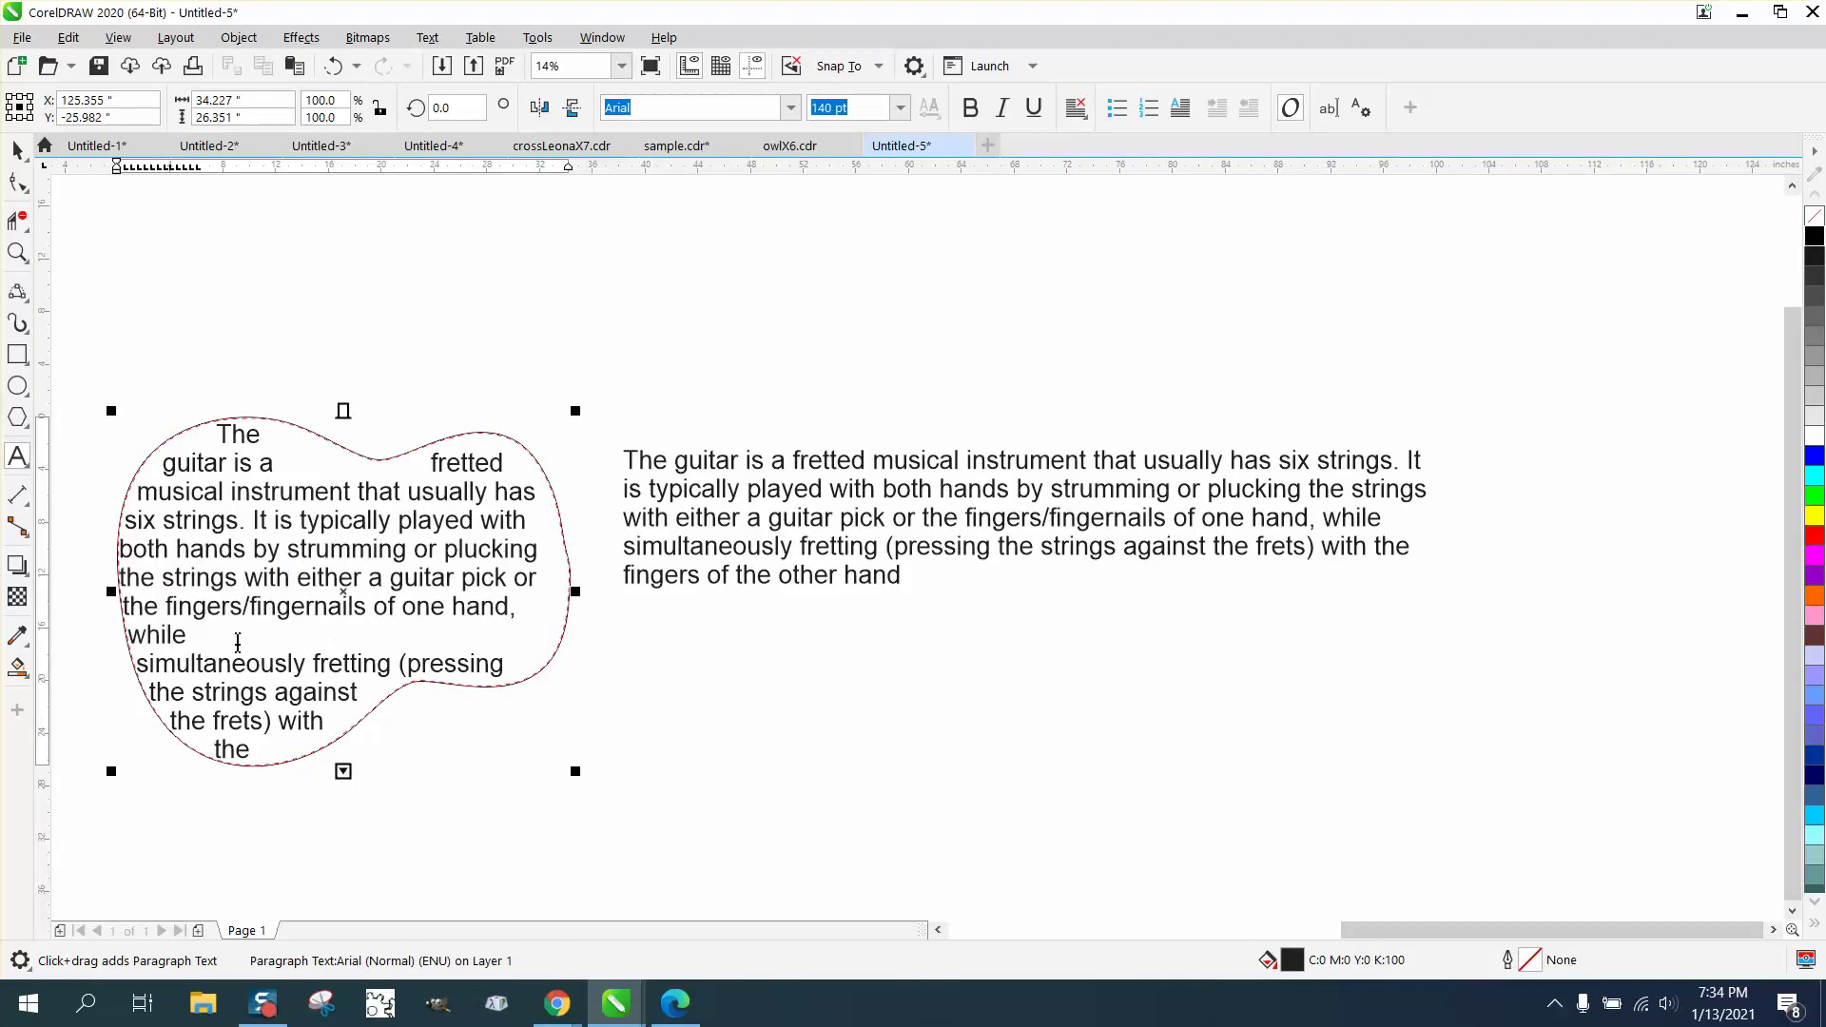
{"action": "key", "text": "Delete"}
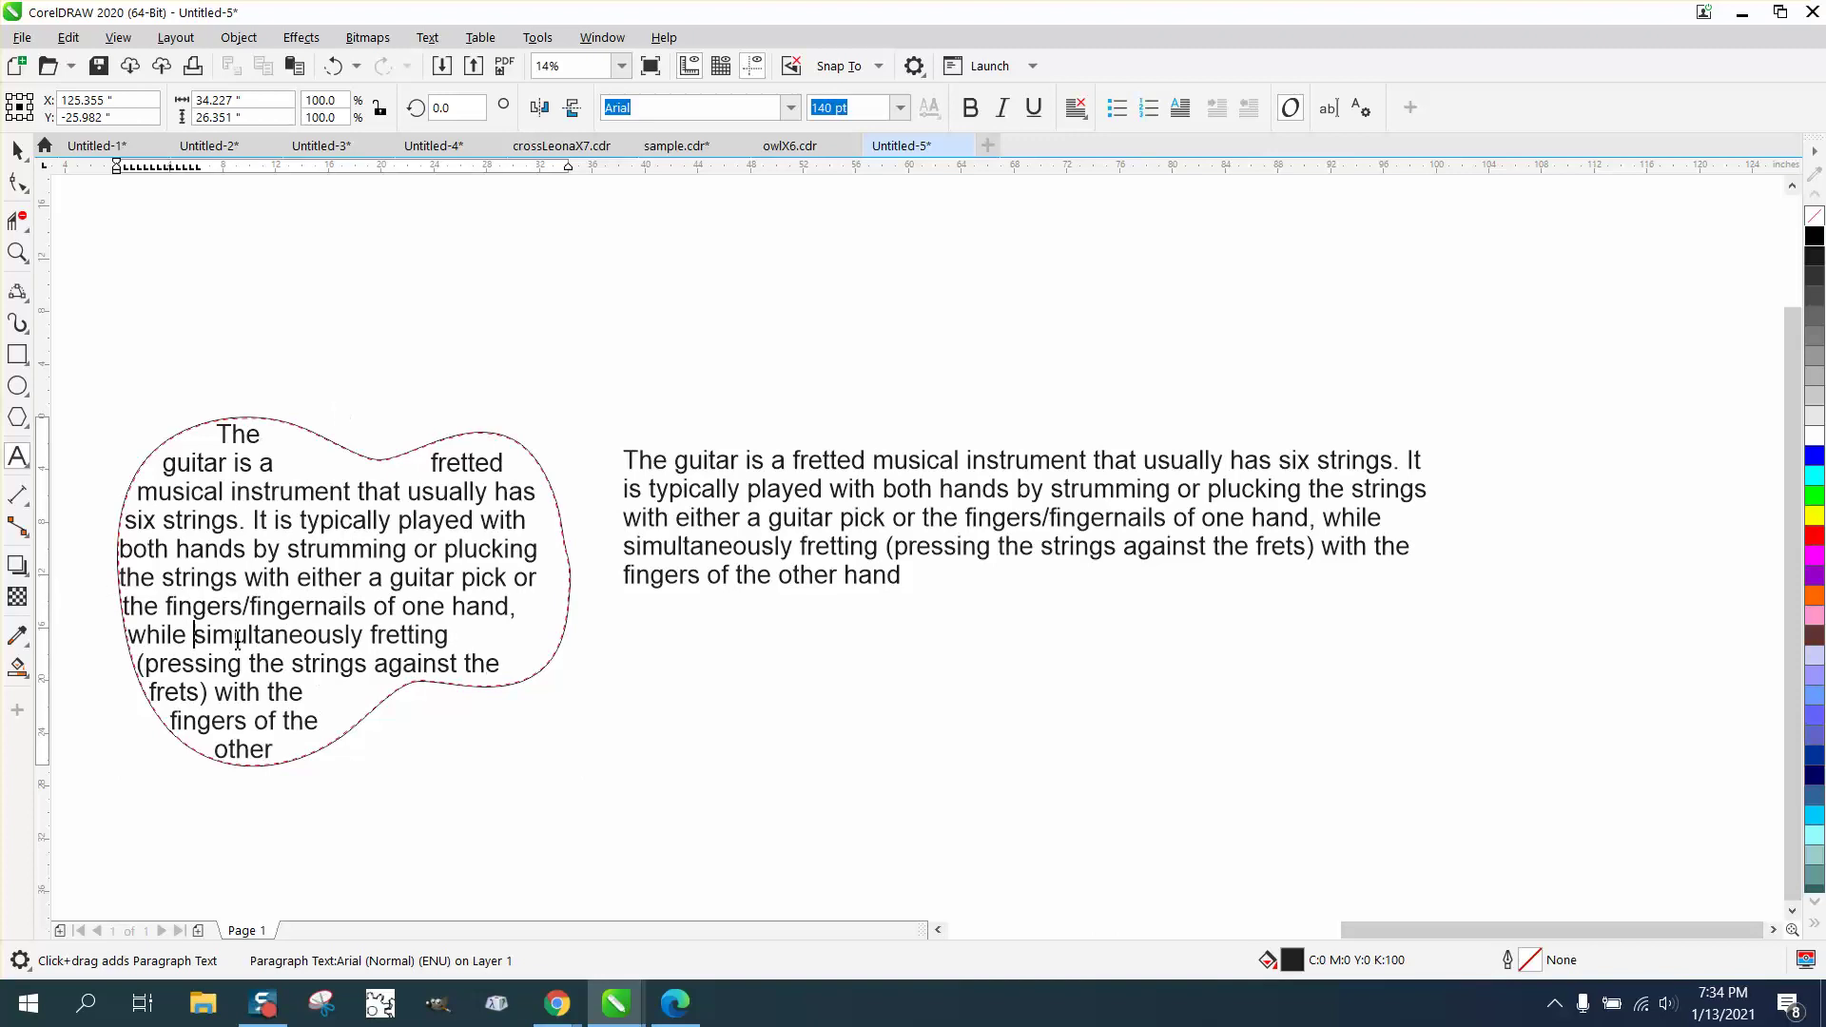
- Join 'fingers' onto the 'frets) with the' line, restore its missing 'f', and fix spacing after 'fretting'
{"action": "left_click", "coordinate": [319, 693]}
{"action": "key", "text": "Delete"}
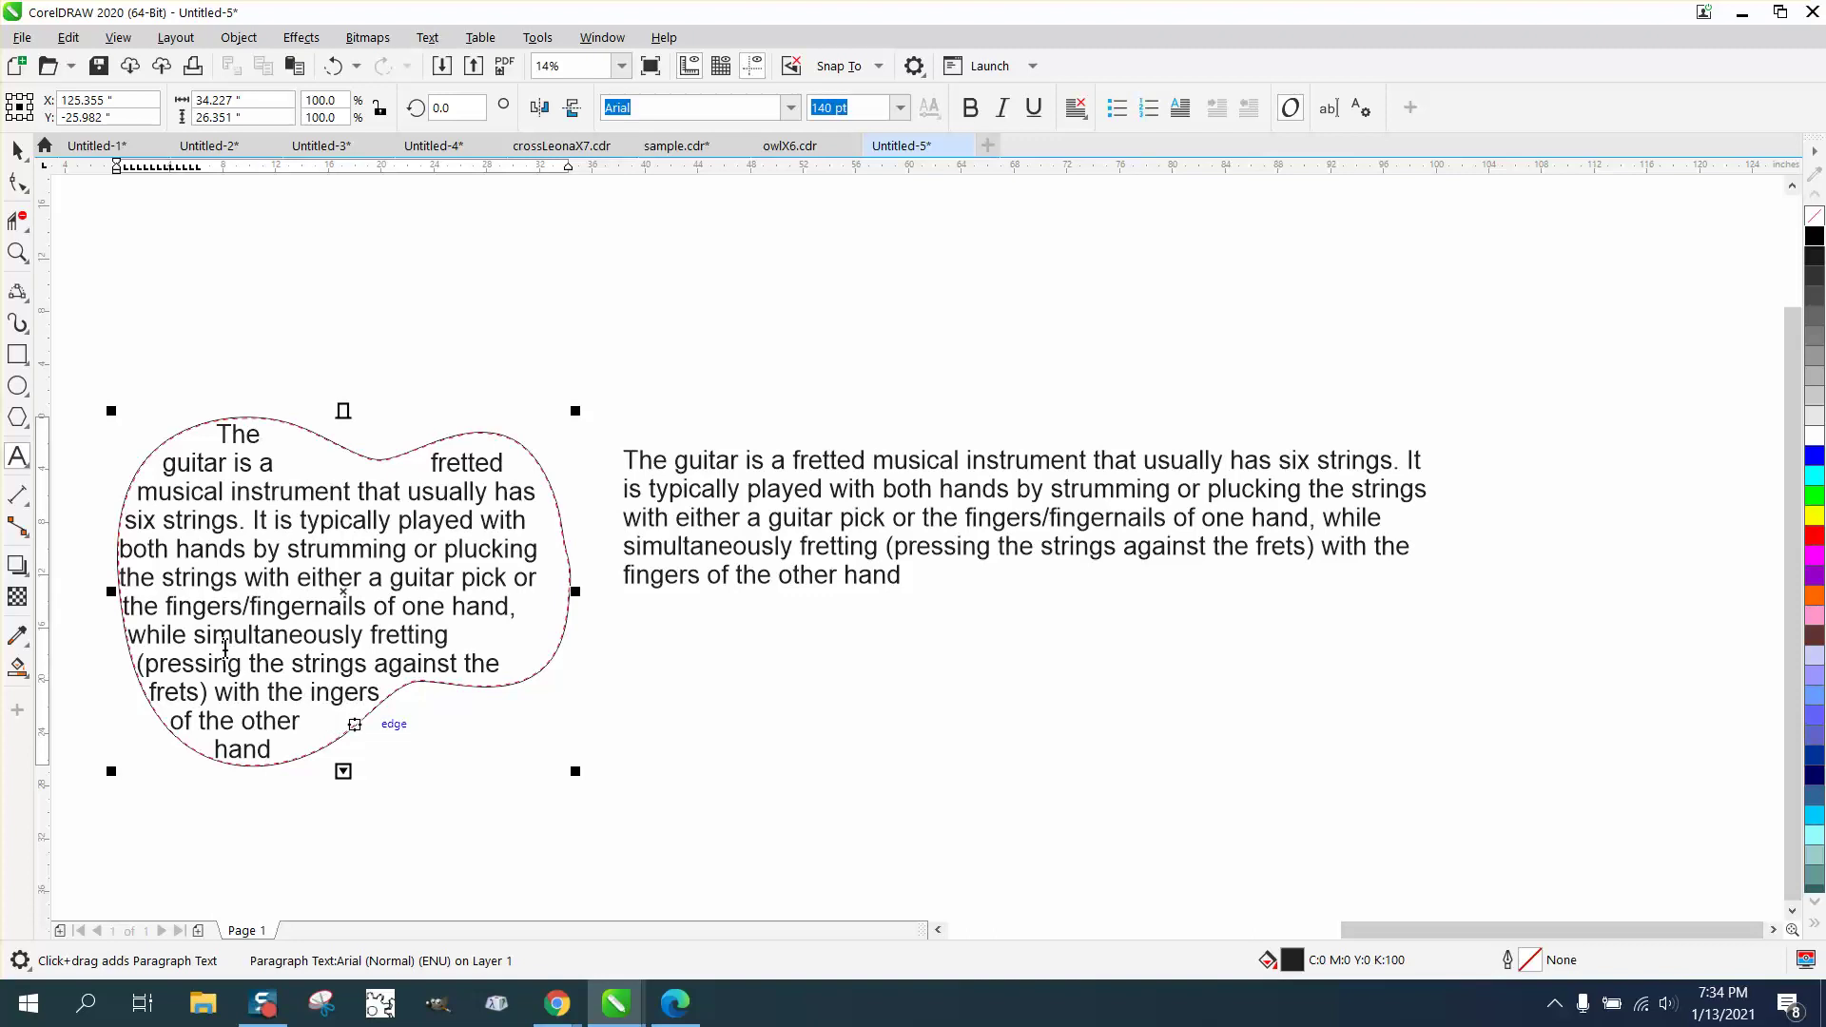
{"action": "left_click", "coordinate": [310, 692]}
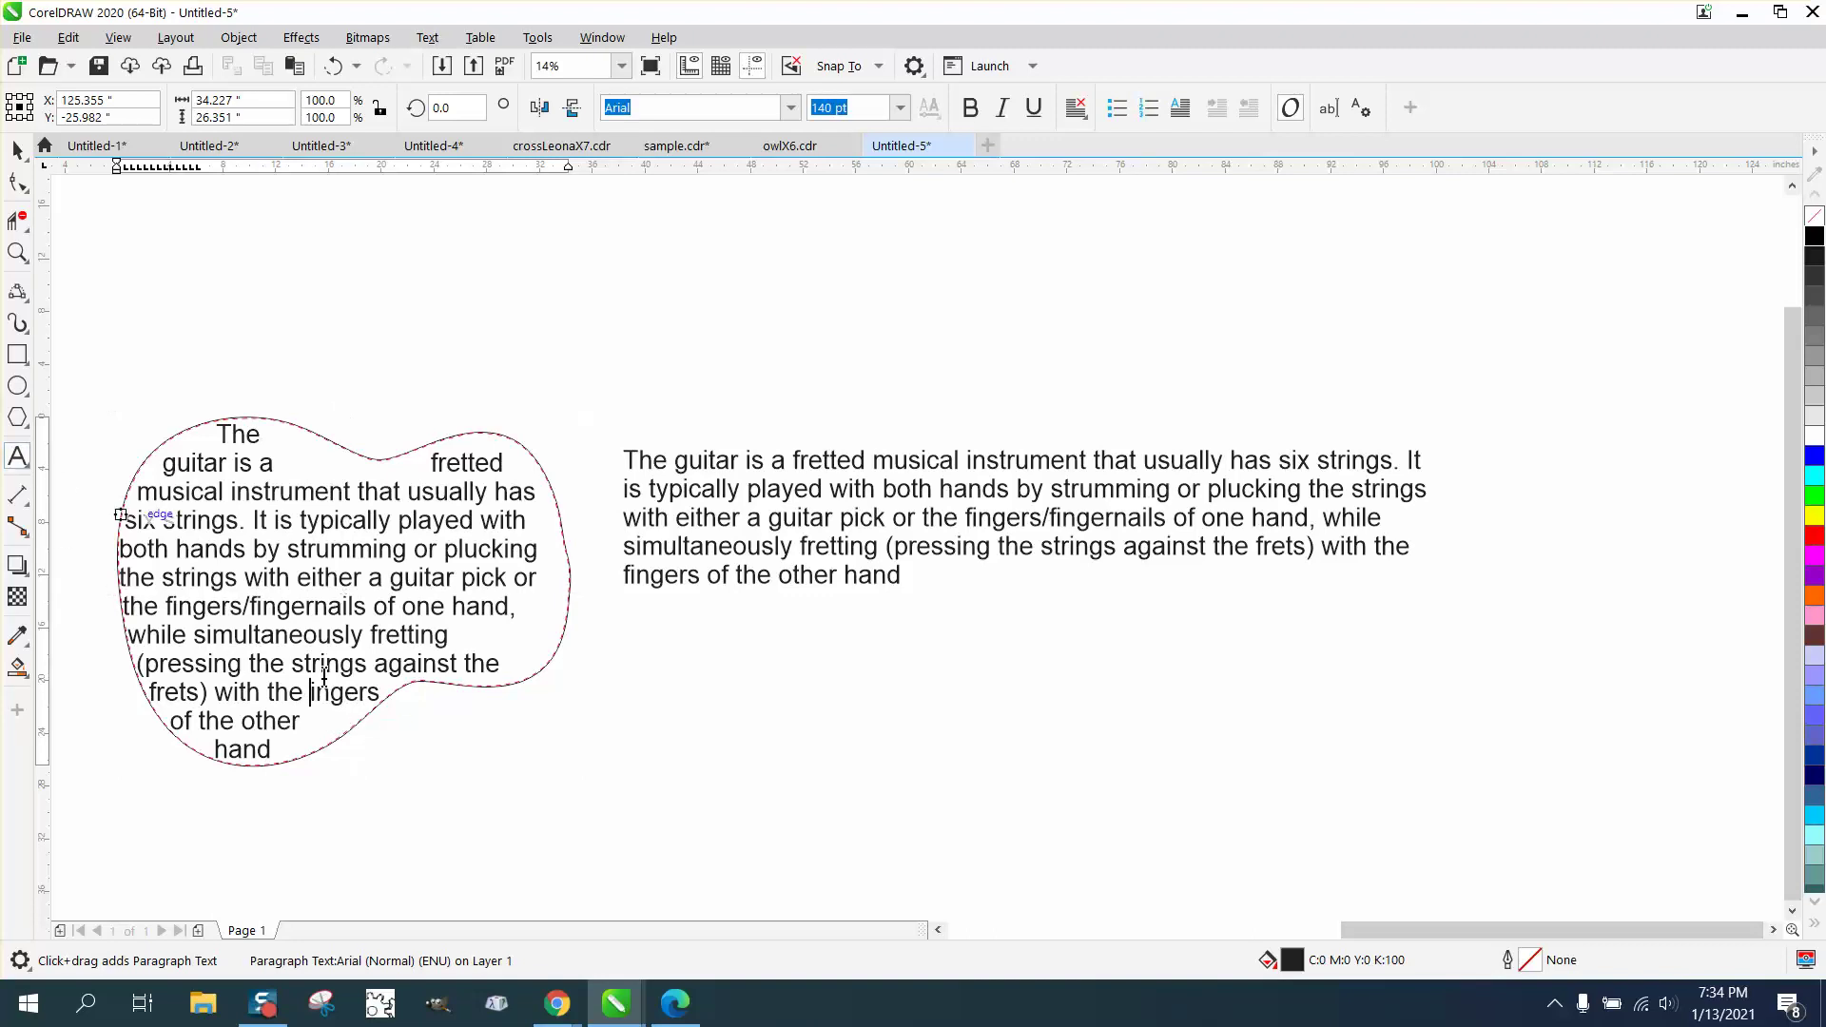
{"action": "type", "text": "fingers of the"}
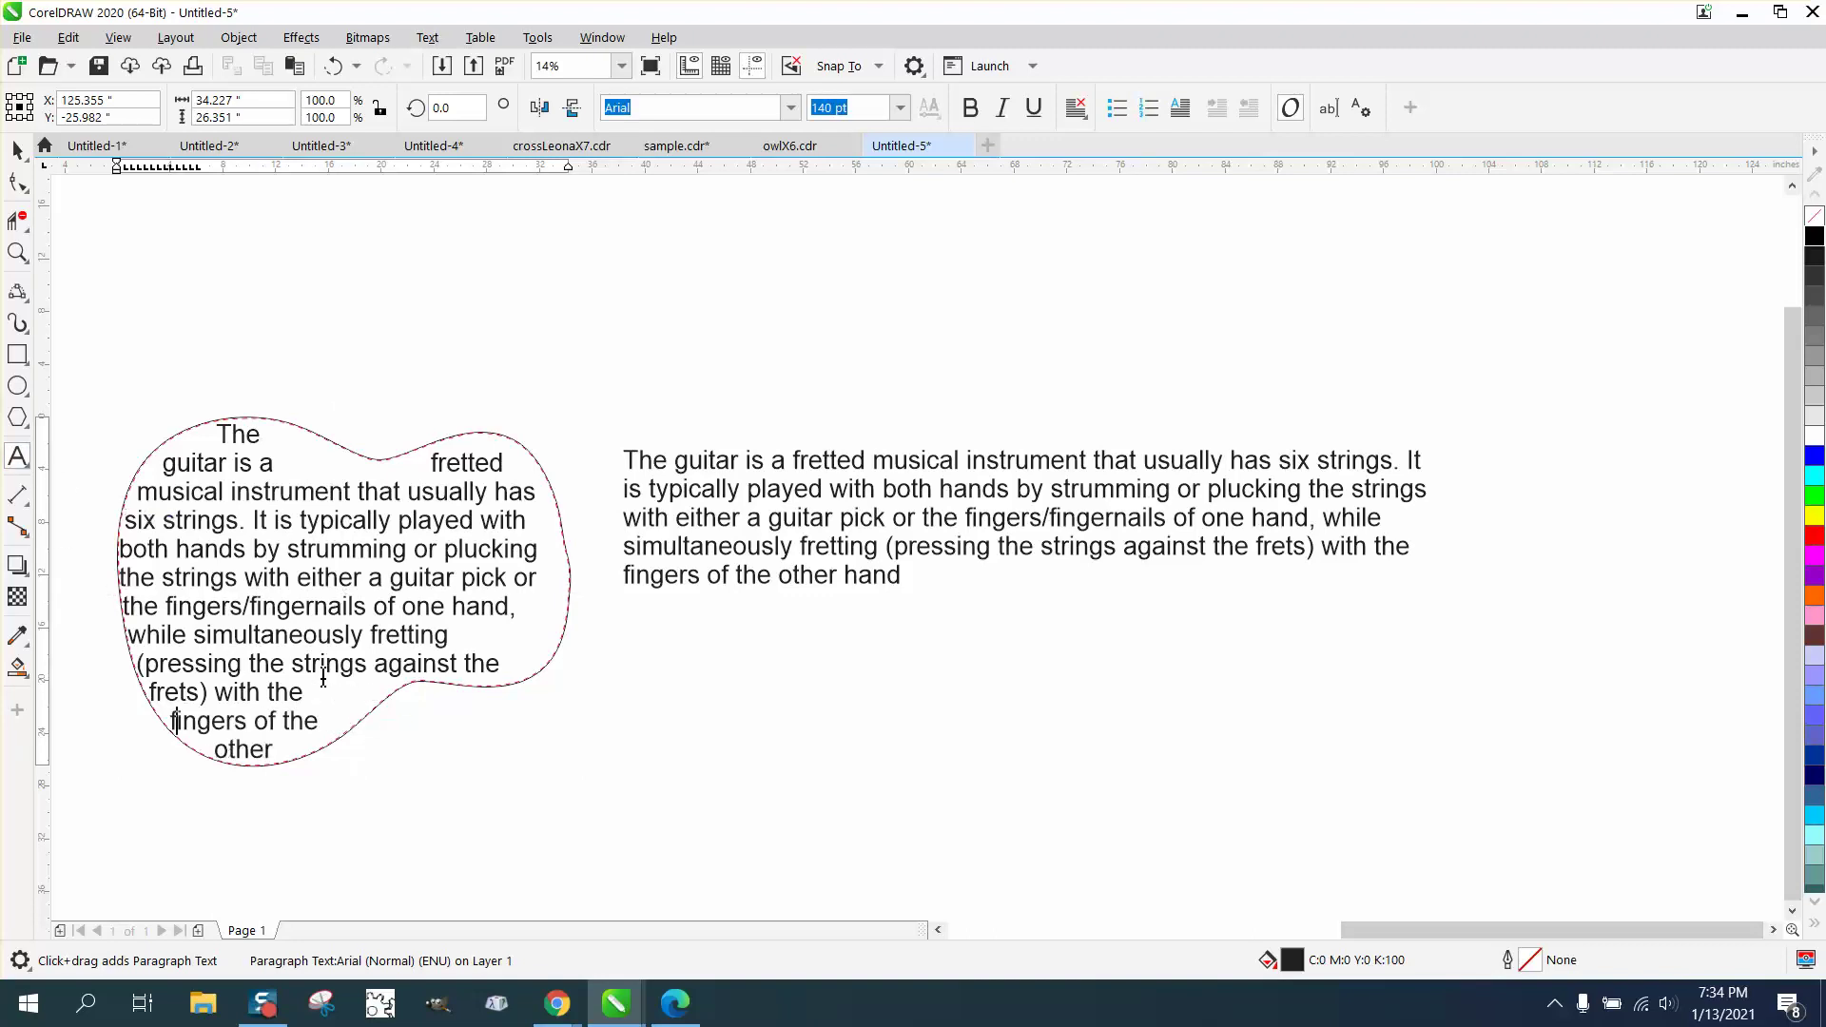
{"action": "left_click", "coordinate": [460, 639]}
{"action": "key", "text": "Delete"}
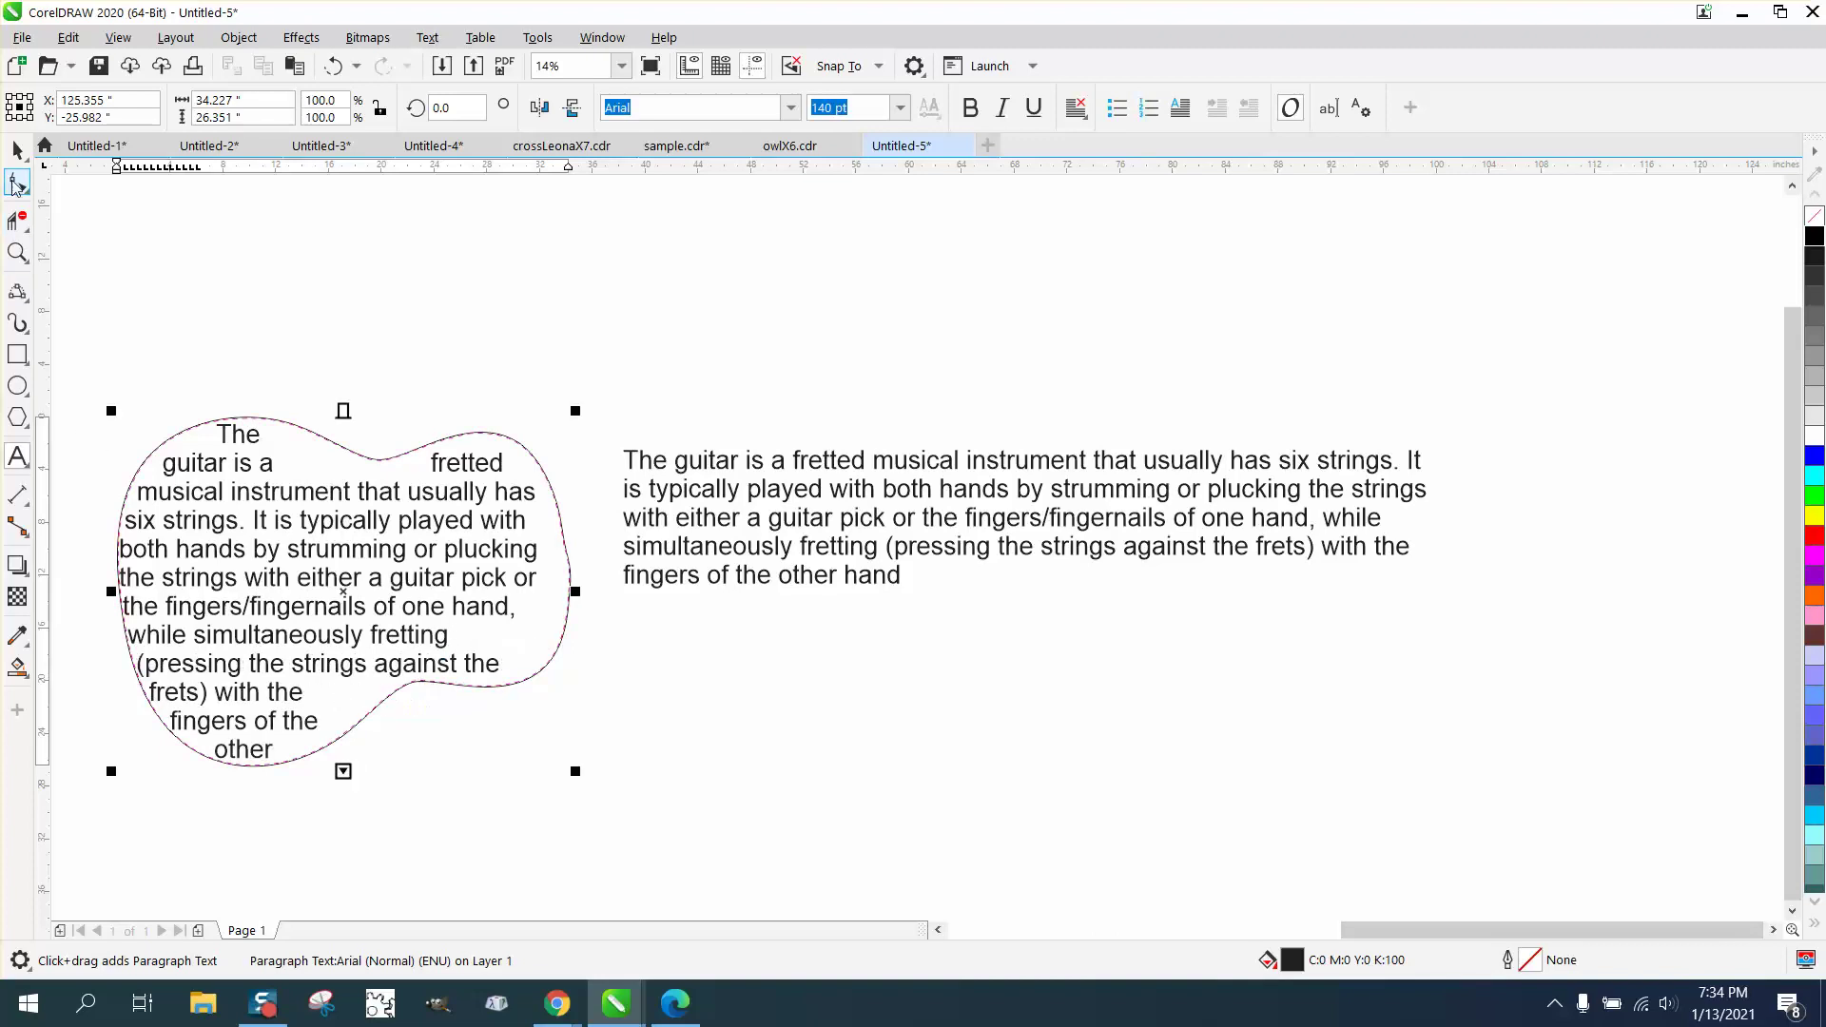
- Select the guitar text shape and drag its corner handle to enlarge it slightly
{"action": "left_click", "coordinate": [17, 150]}
{"action": "left_click", "coordinate": [575, 694]}
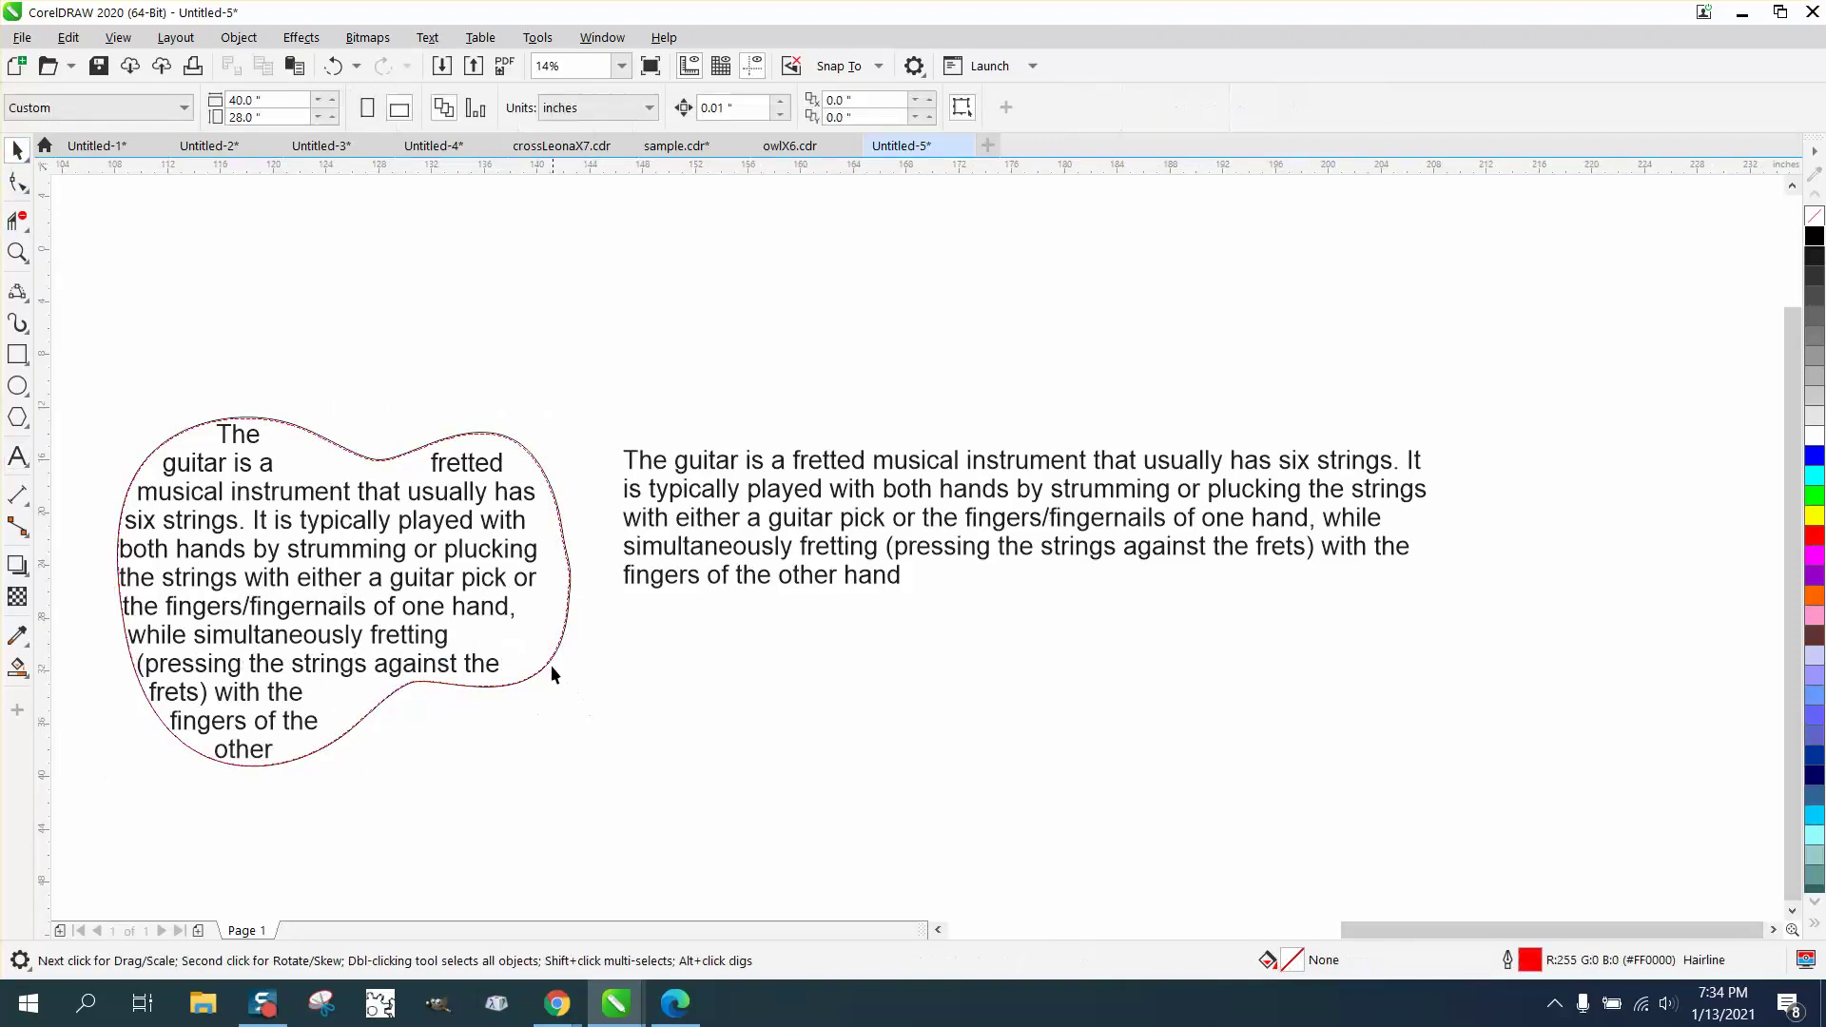
{"action": "left_click", "coordinate": [551, 673]}
{"action": "left_click_drag", "start_coordinate": [581, 775], "coordinate": [603, 793]}
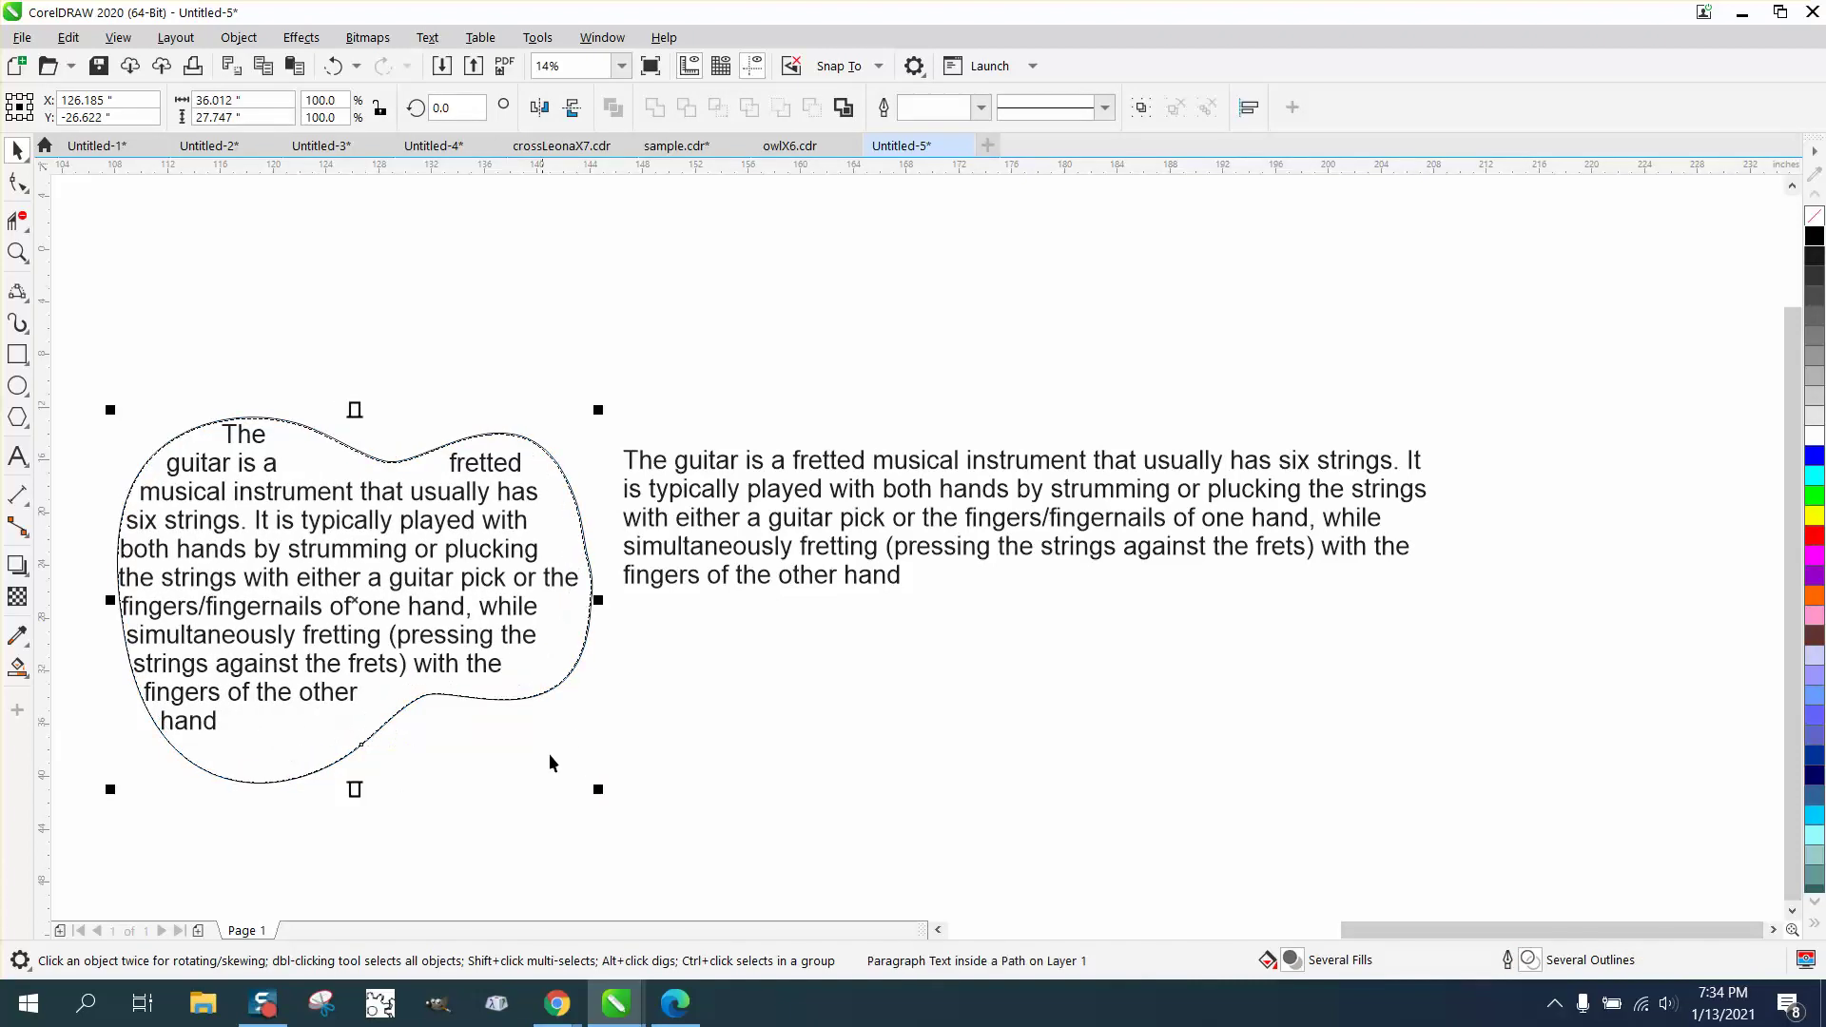
{"action": "left_click_drag", "start_coordinate": [597, 795], "coordinate": [592, 779]}
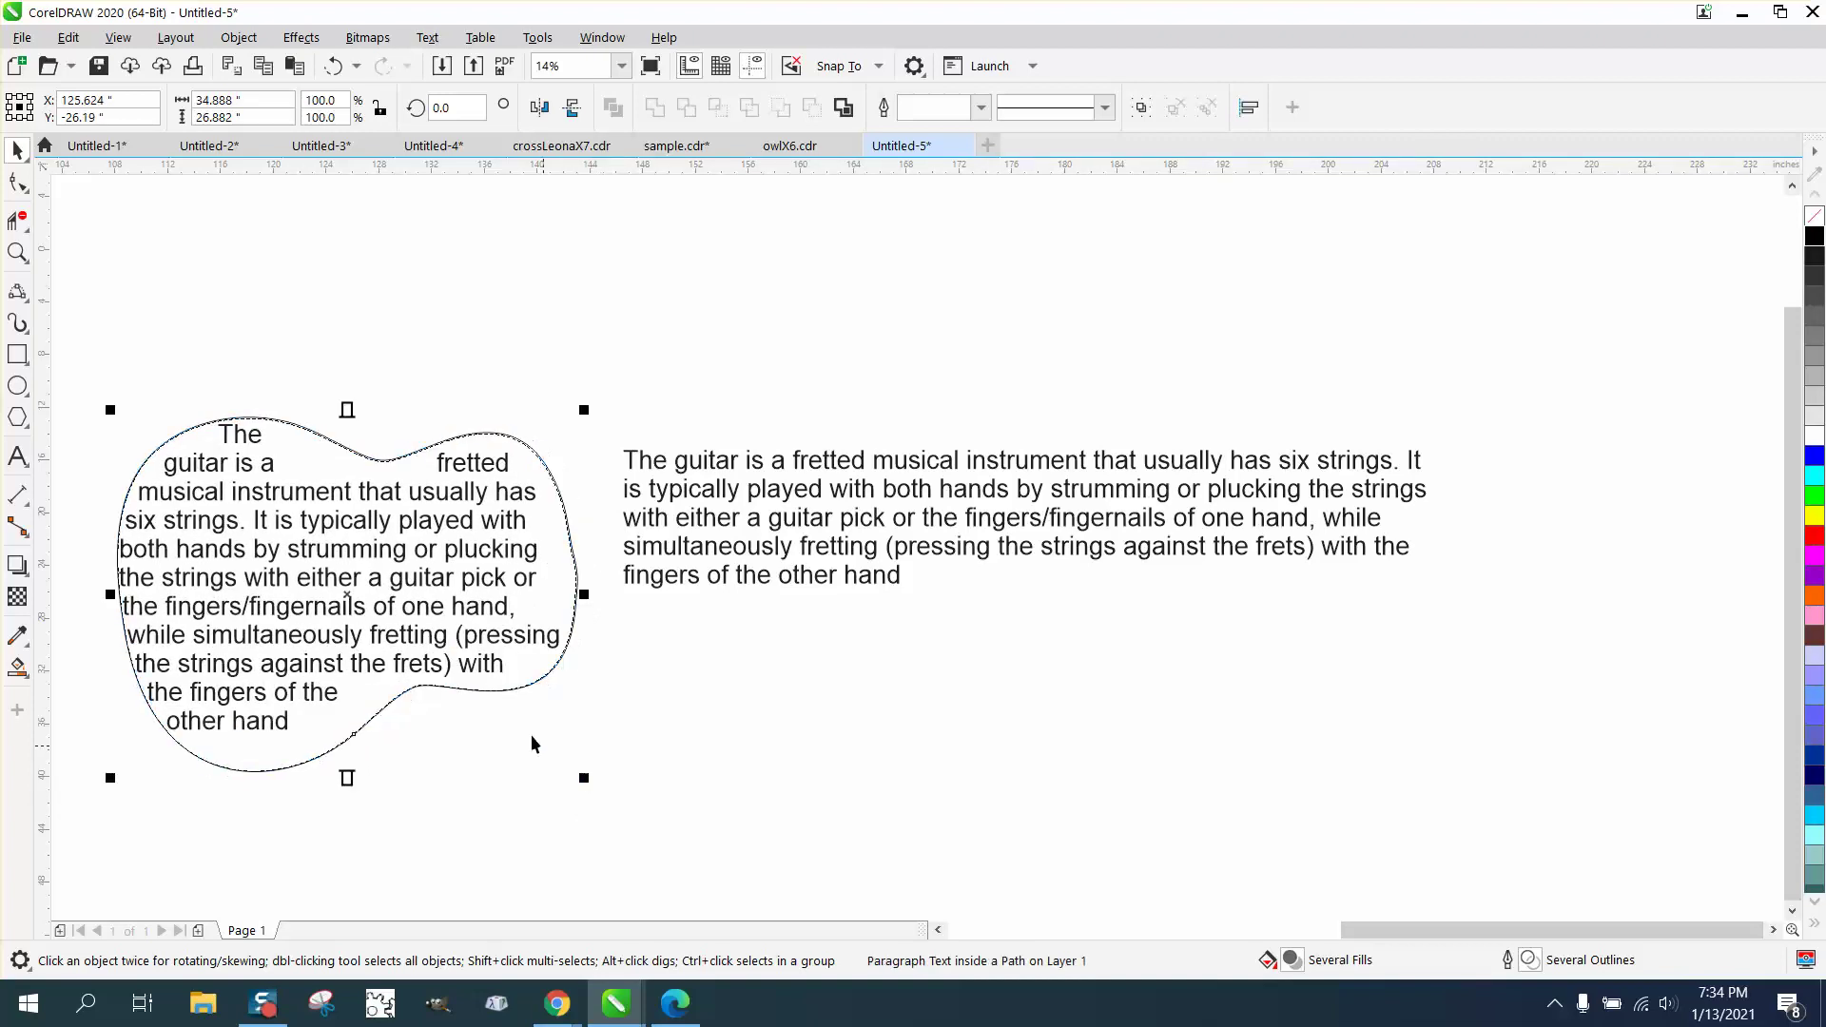
- Tilt the guitar text shape slightly to 359.112° so the paragraph reflows, splitting 'fretted'
{"action": "left_click_drag", "start_coordinate": [375, 581], "coordinate": [374, 576]}
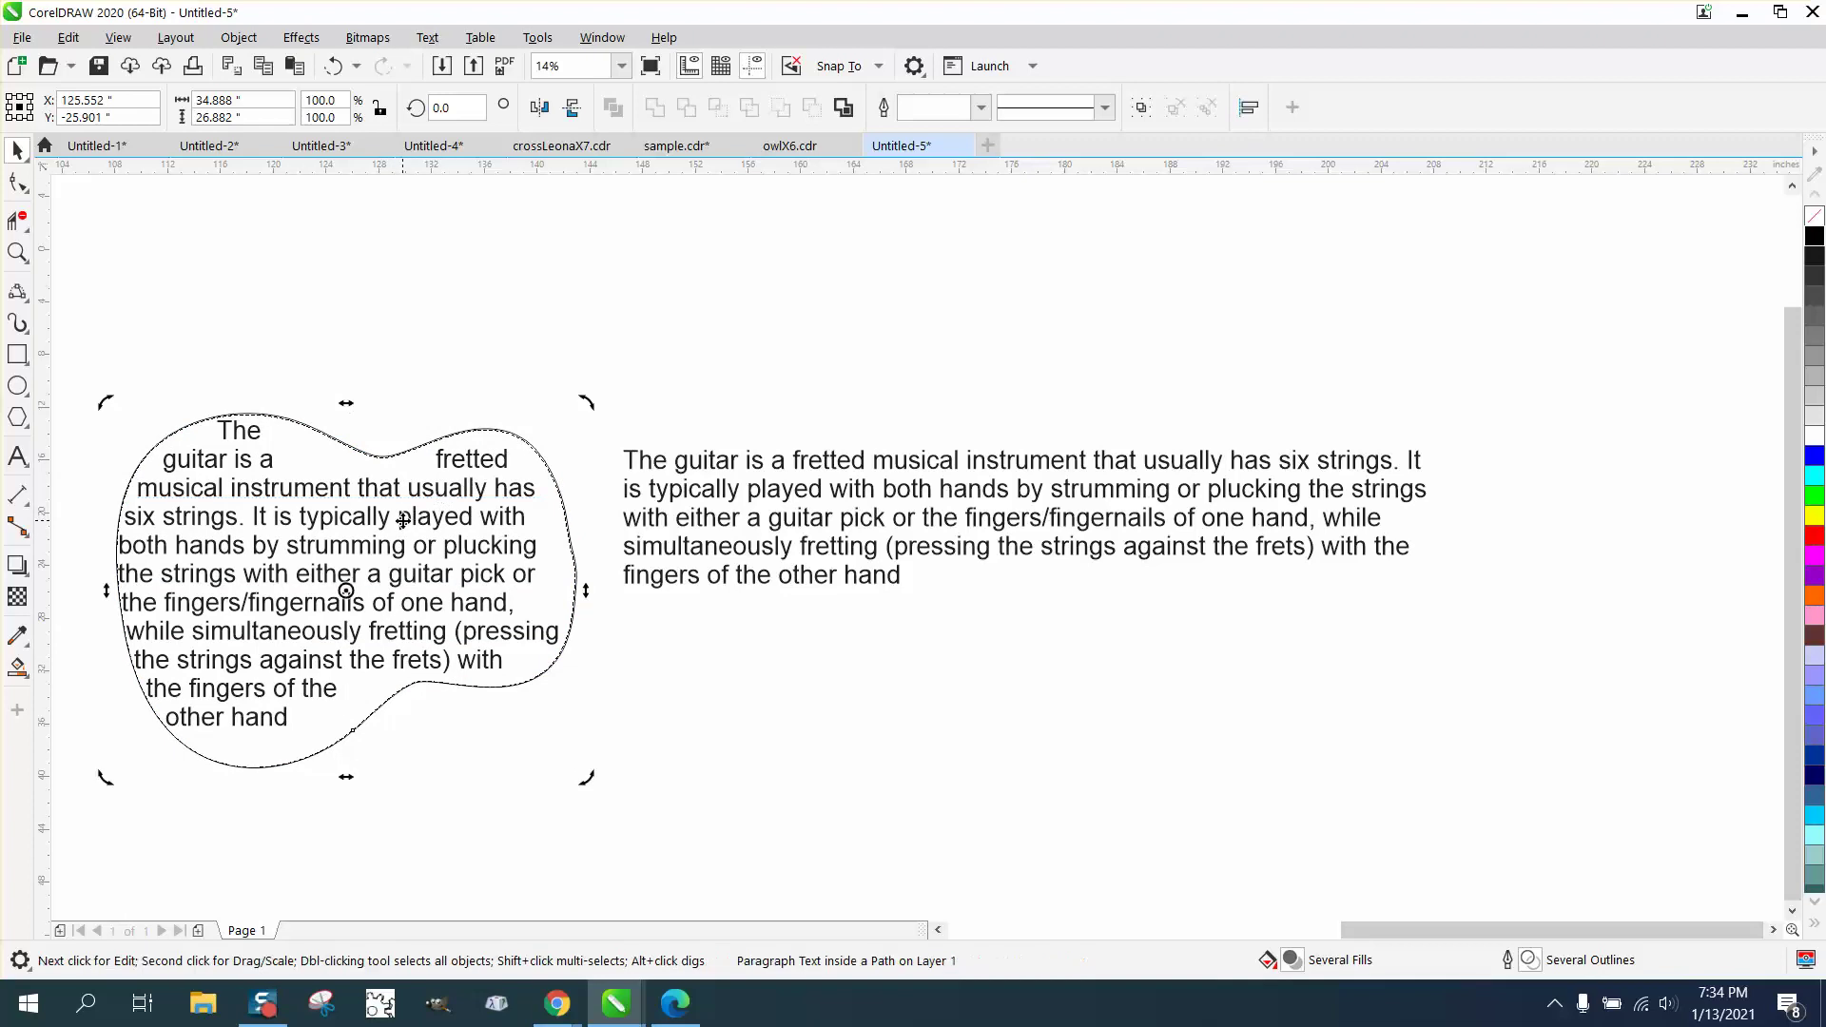
{"action": "left_click_drag", "start_coordinate": [587, 403], "coordinate": [589, 407]}
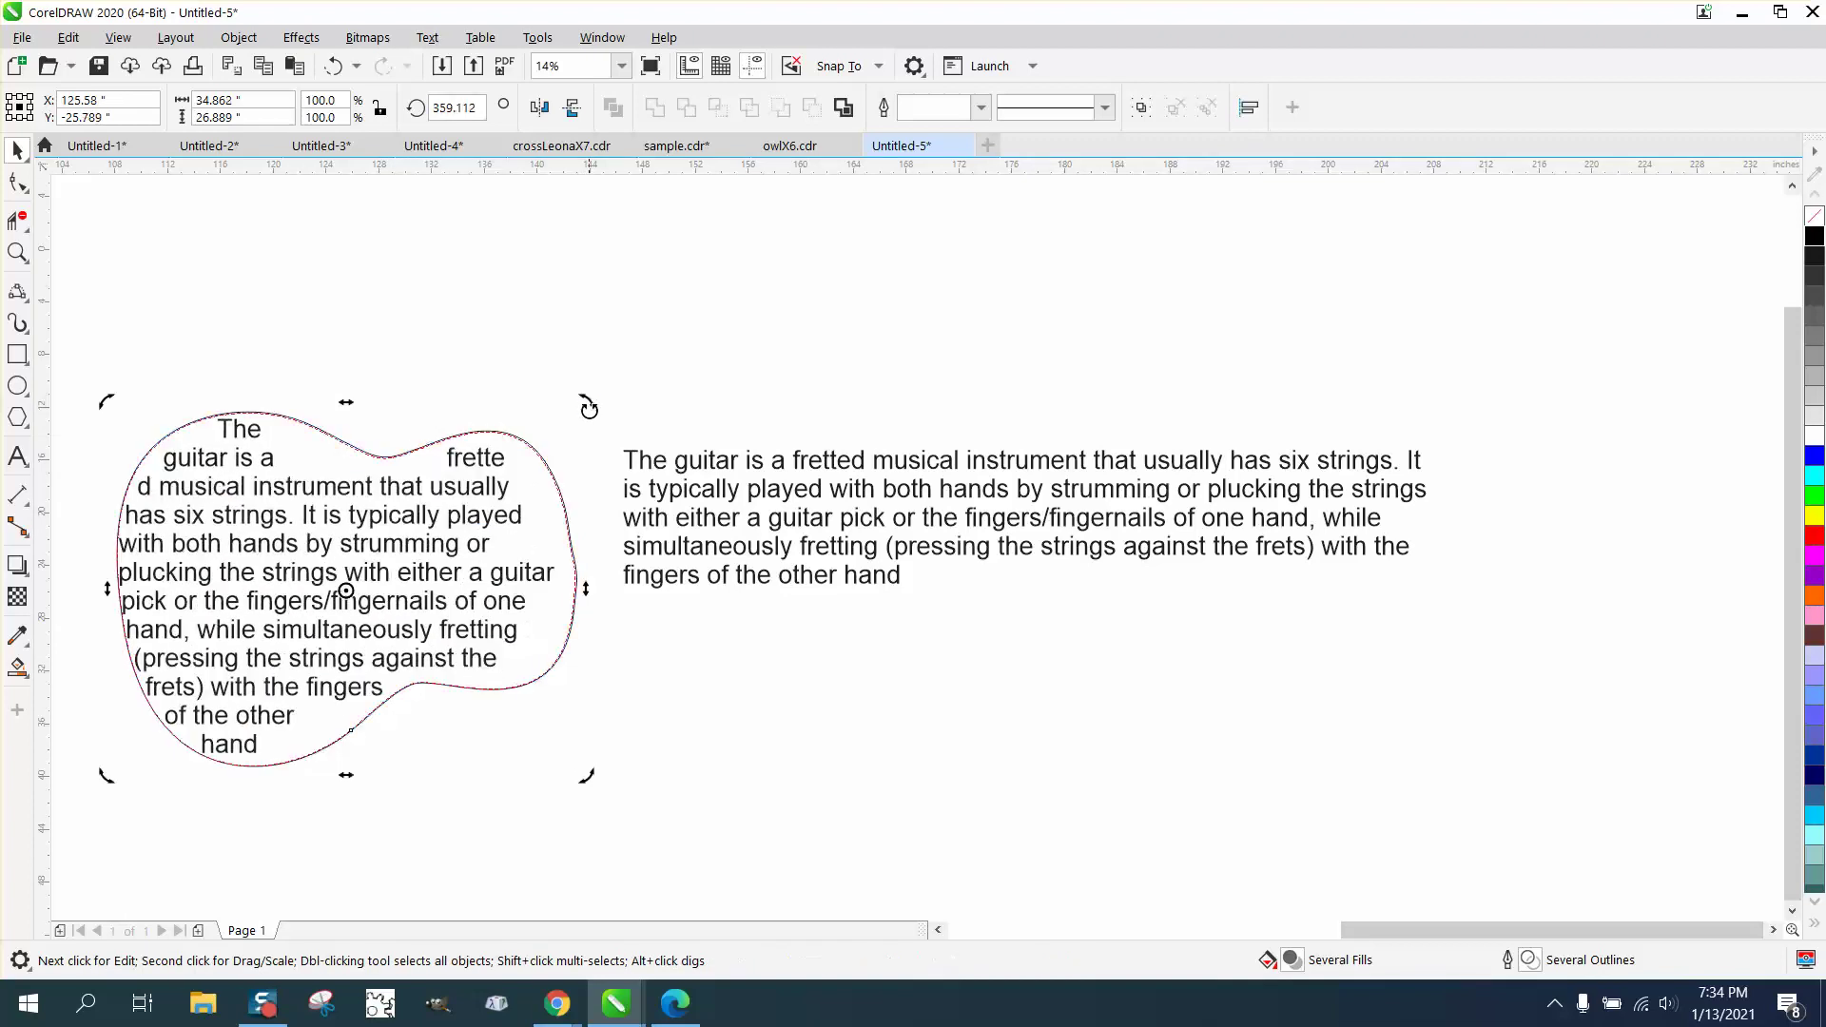
{"action": "left_click", "coordinate": [643, 709]}
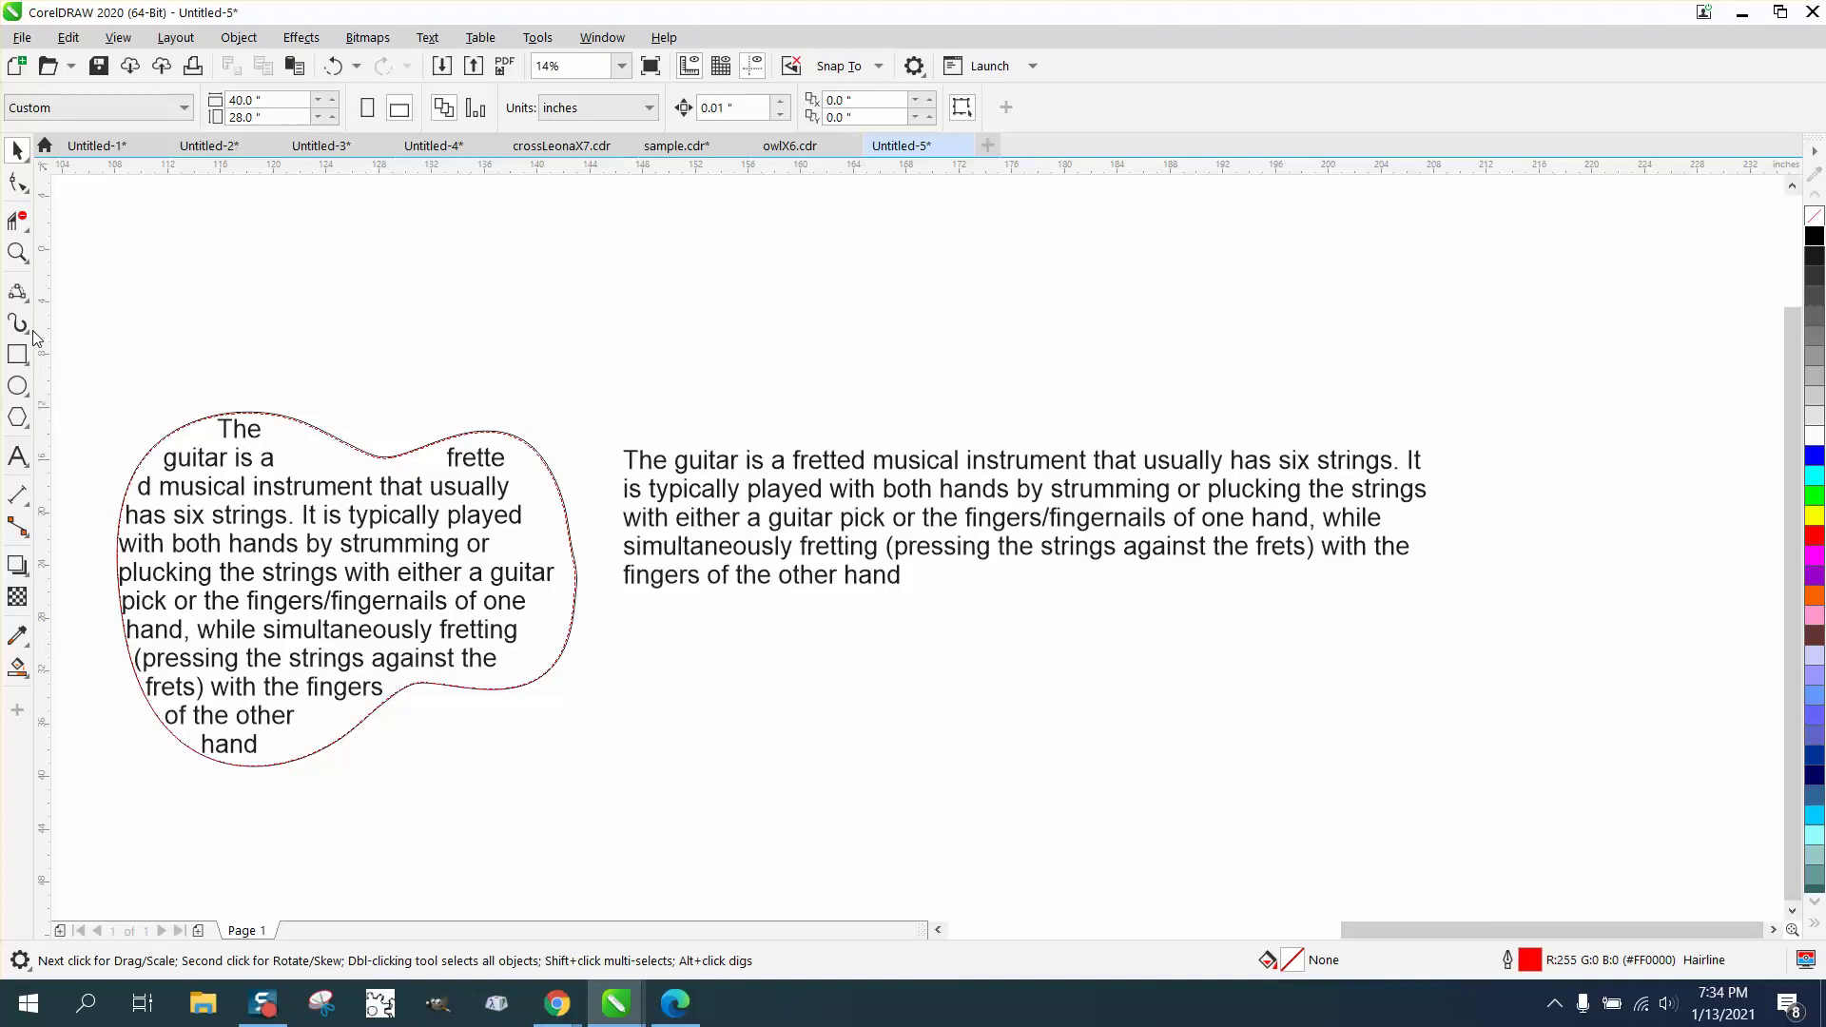
{"action": "left_click", "coordinate": [17, 252]}
{"action": "left_click_drag", "start_coordinate": [98, 378], "coordinate": [1101, 736]}
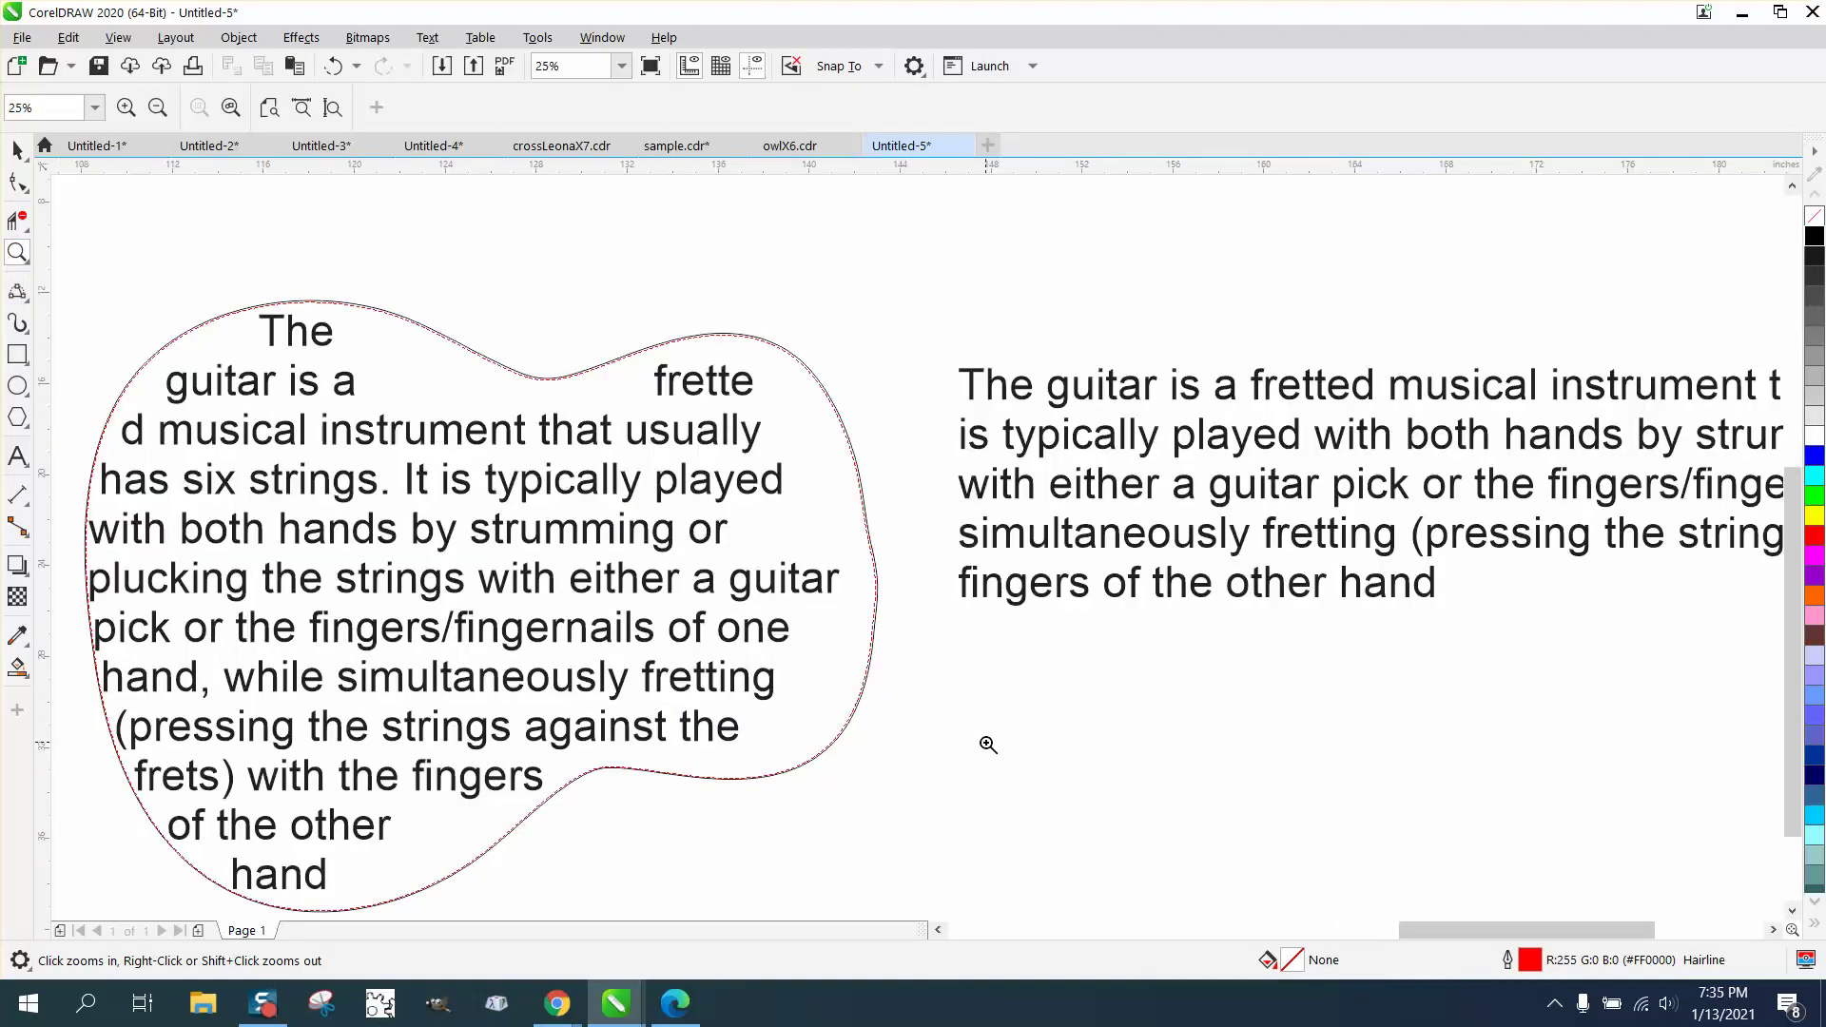